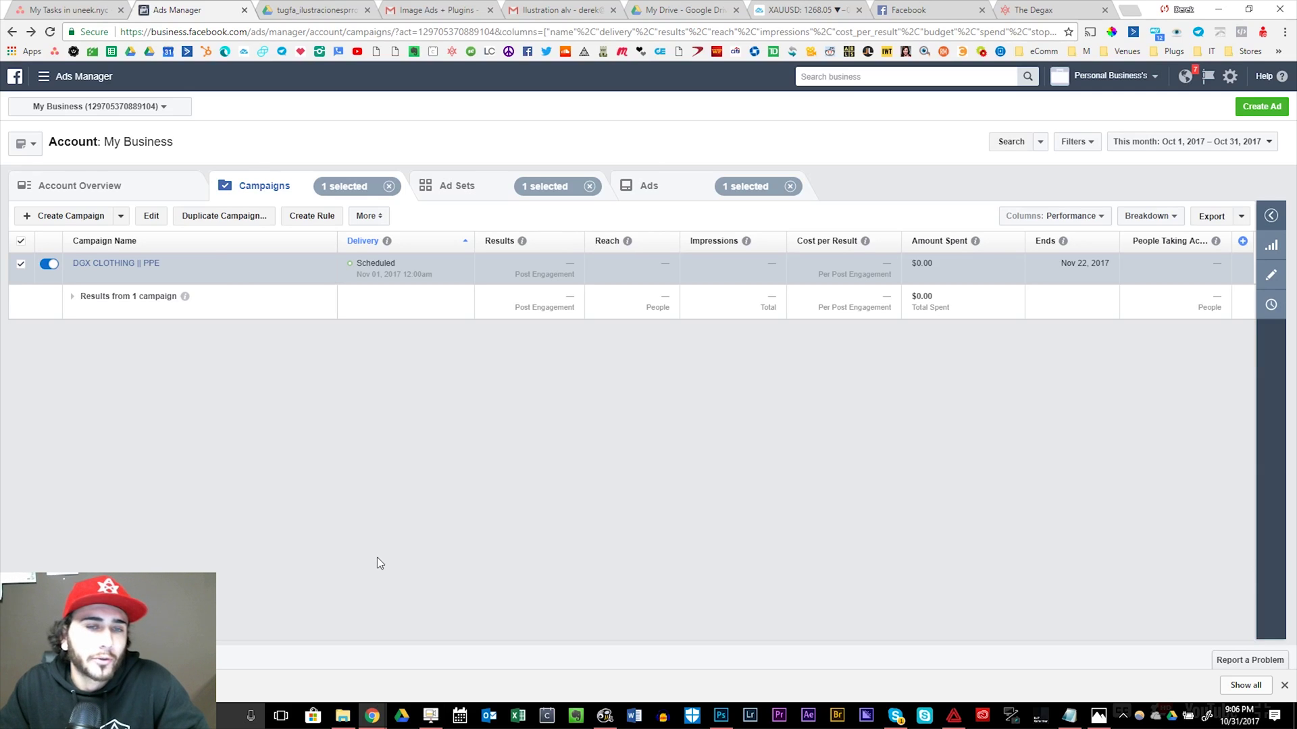
Launch a new campaign with Create Campaign from the Campaigns list
left_click(67, 217)
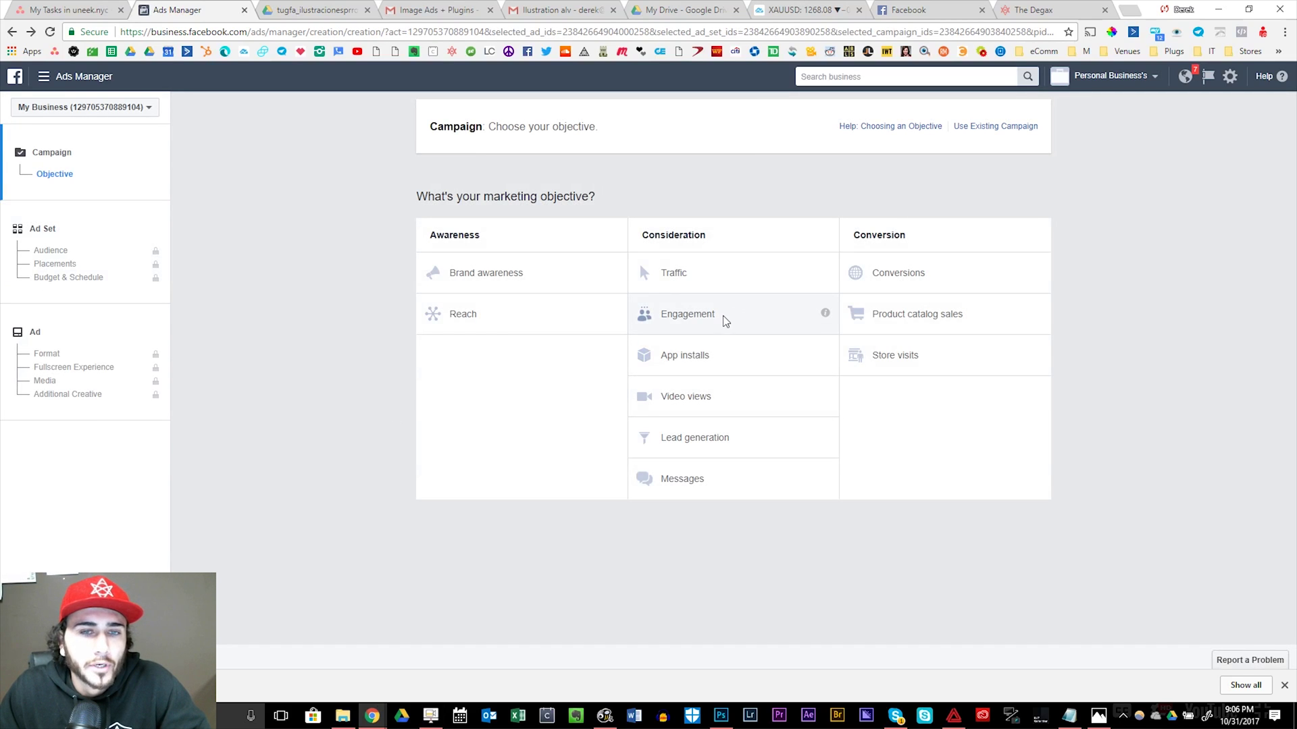
Choose the Engagement objective and name the campaign 'Degax Clothing || PPE || AD #1'
left_click(725, 321)
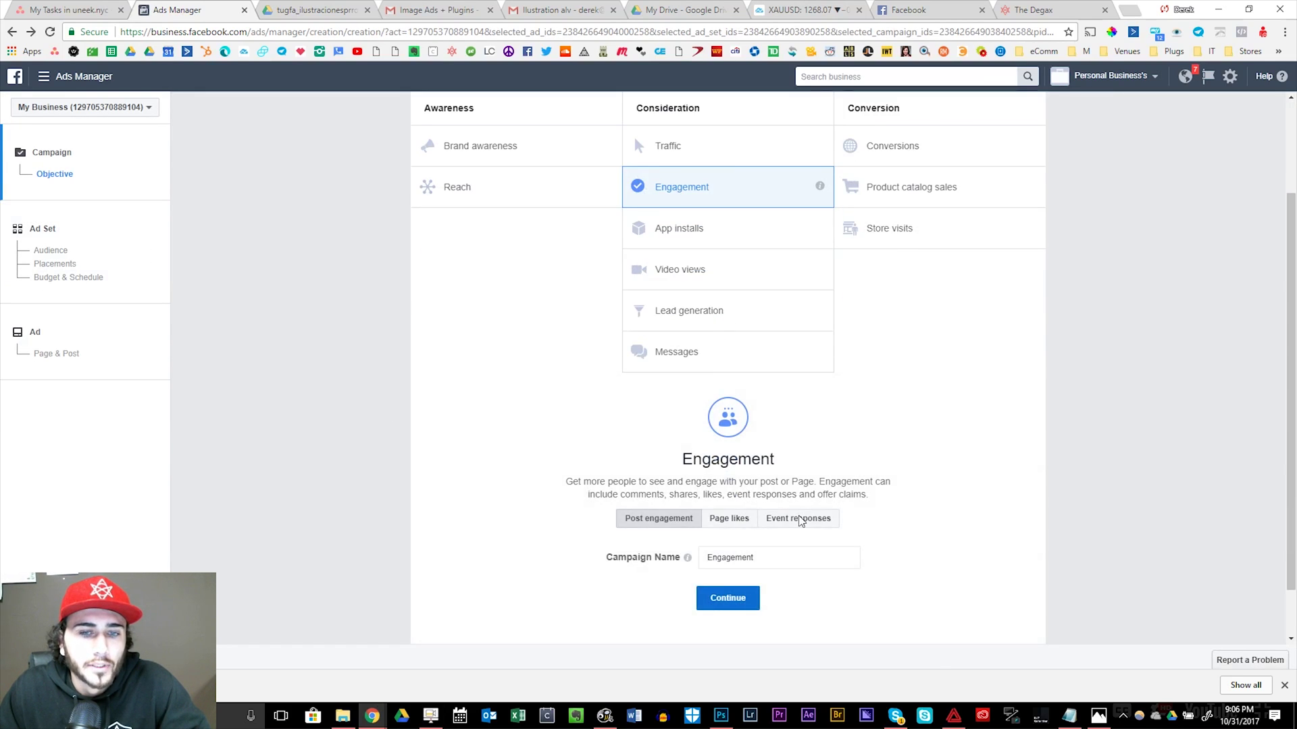
left_click_drag(758, 504, 548, 485)
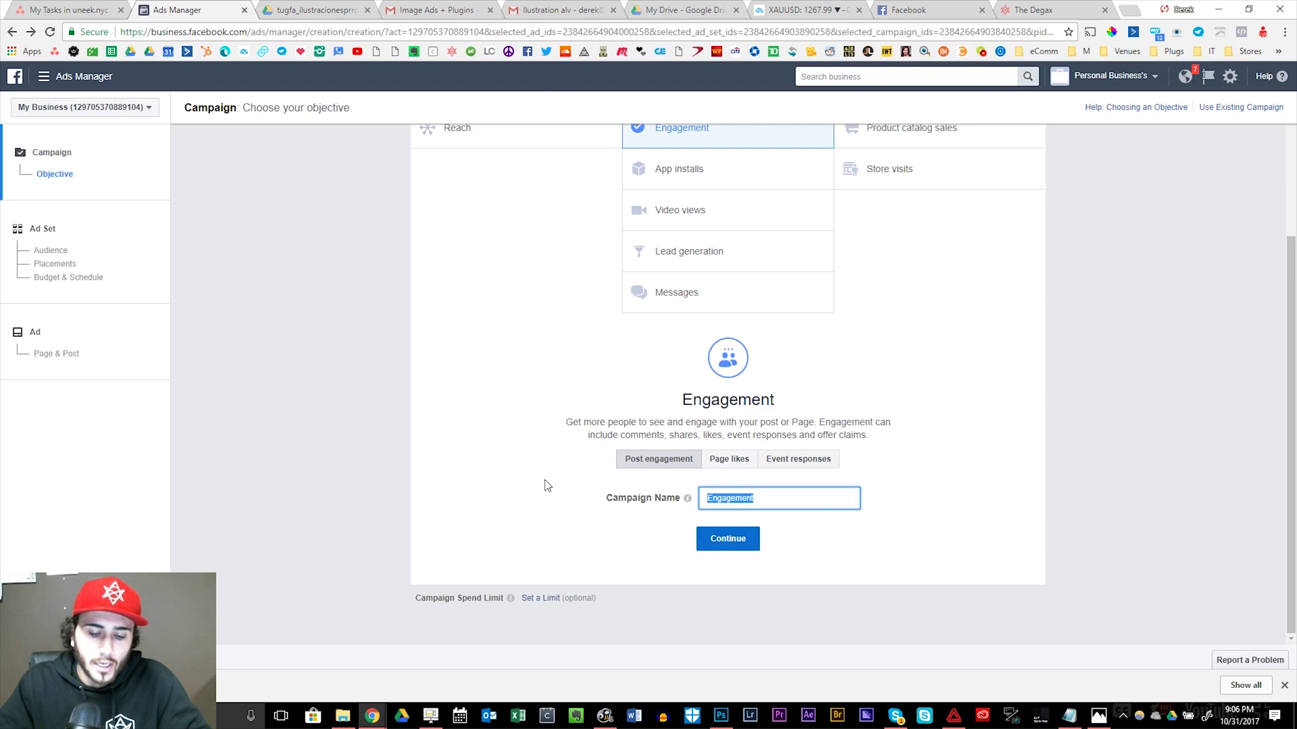
type("Degax ||")
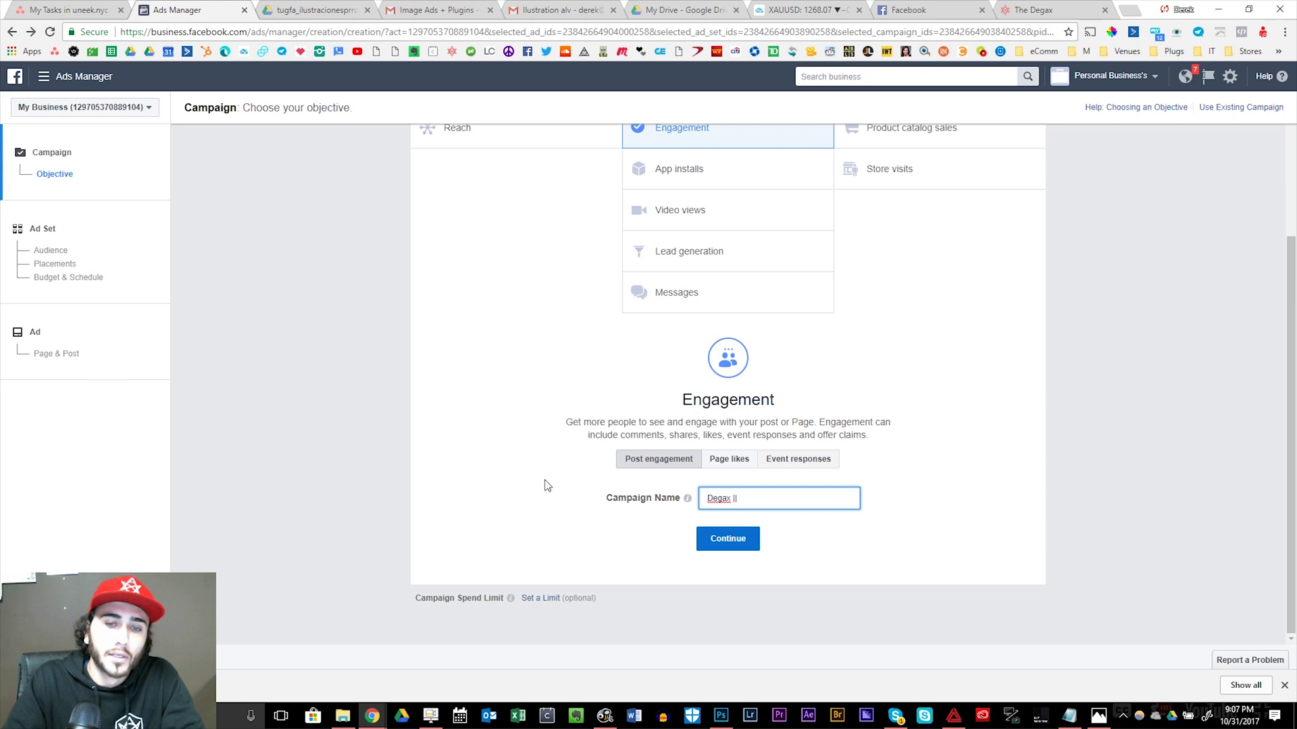
type("othing ")
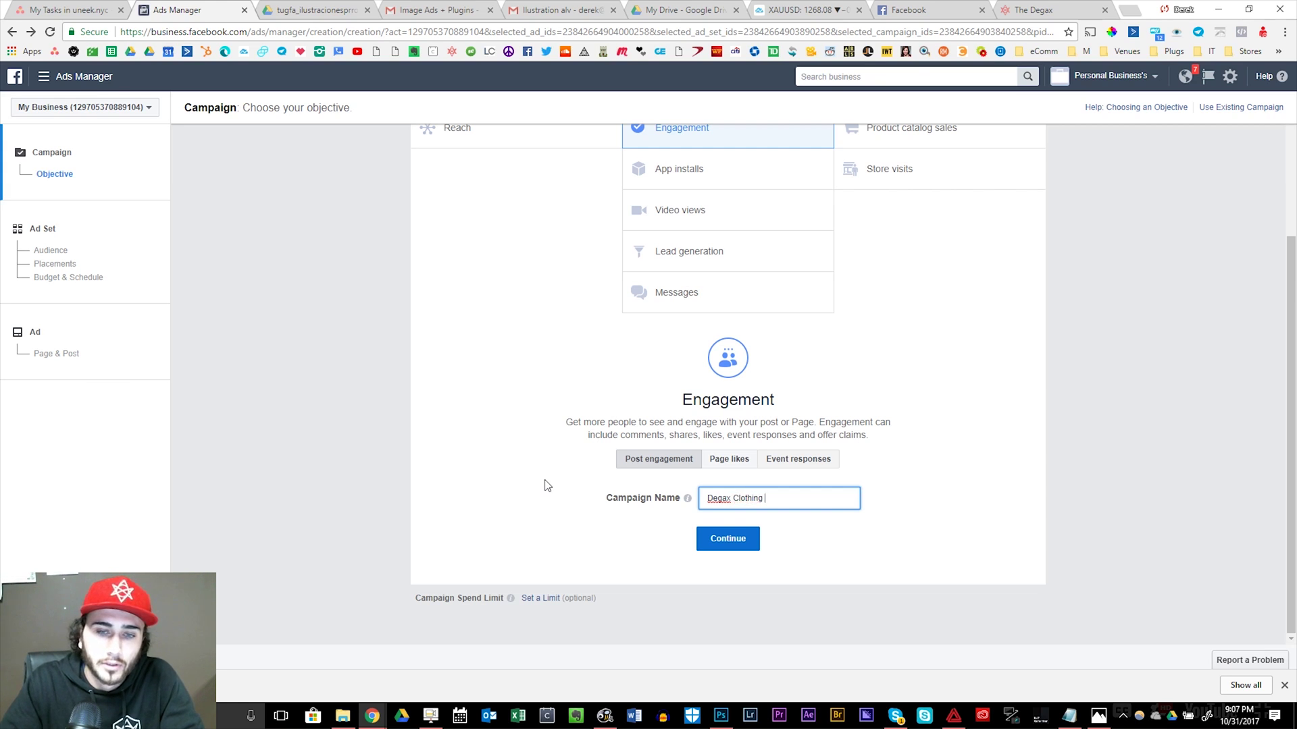
type("|| PPE | ")
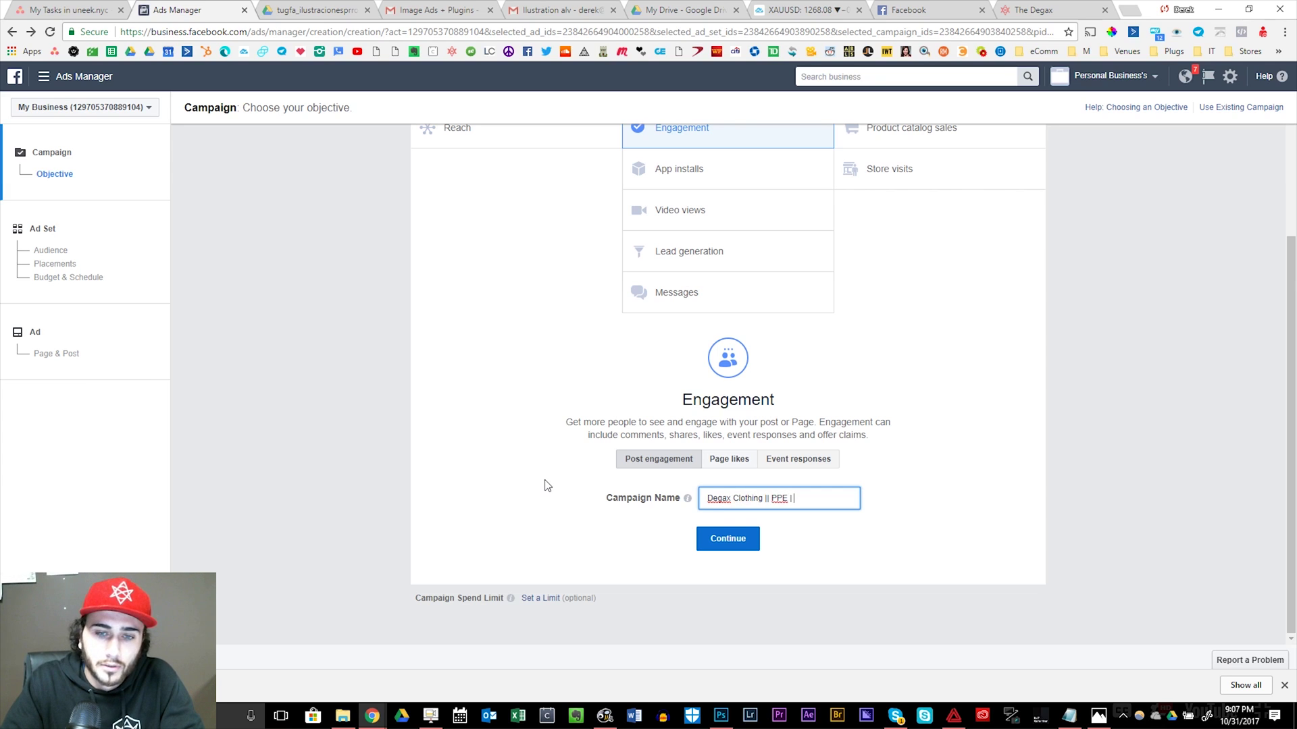
type("AD #1")
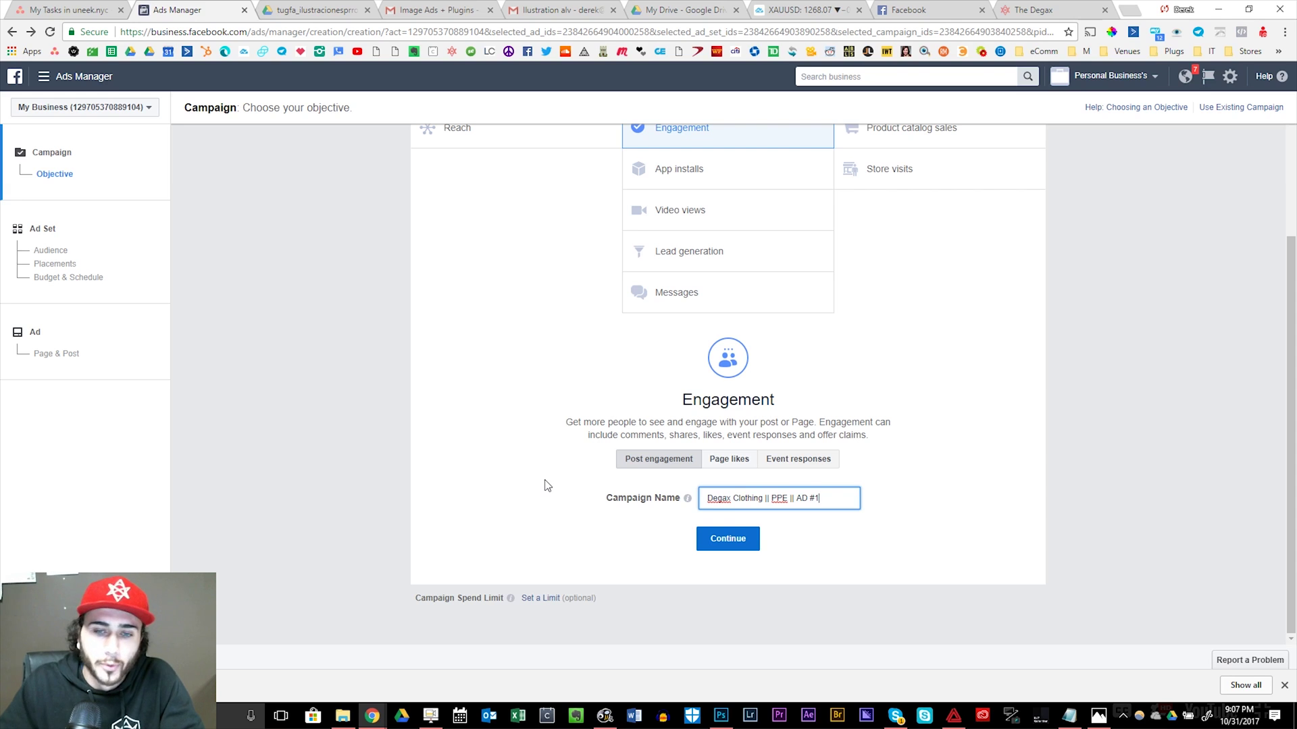
left_click(718, 539)
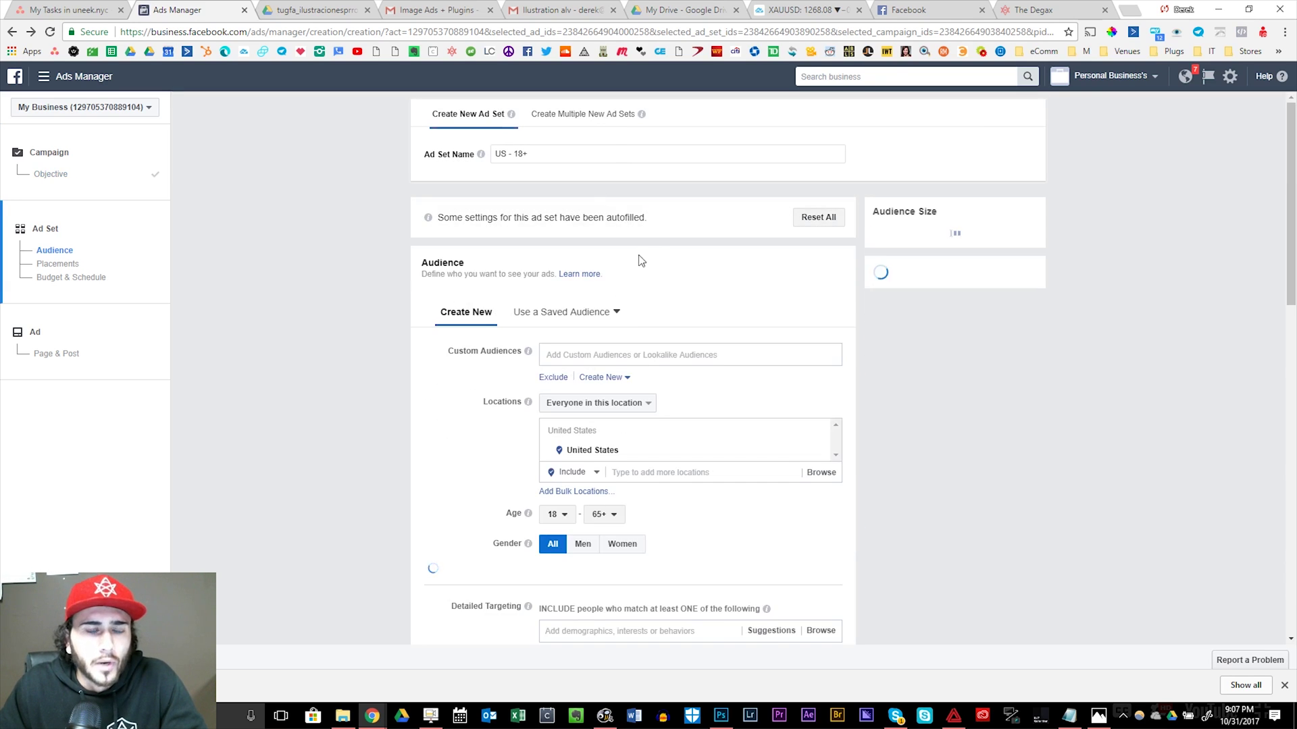
Apply the saved Clothing - Street Wear audience and open it for editing
left_click(596, 312)
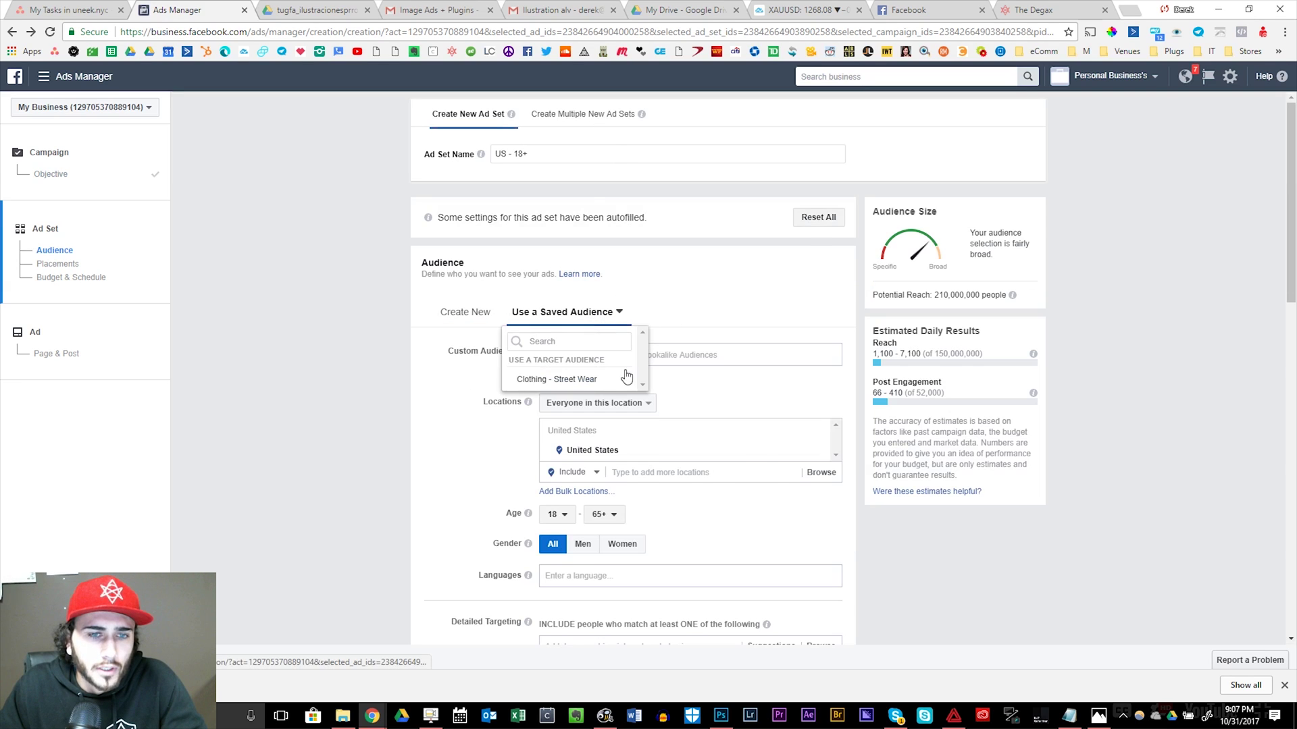
left_click(612, 380)
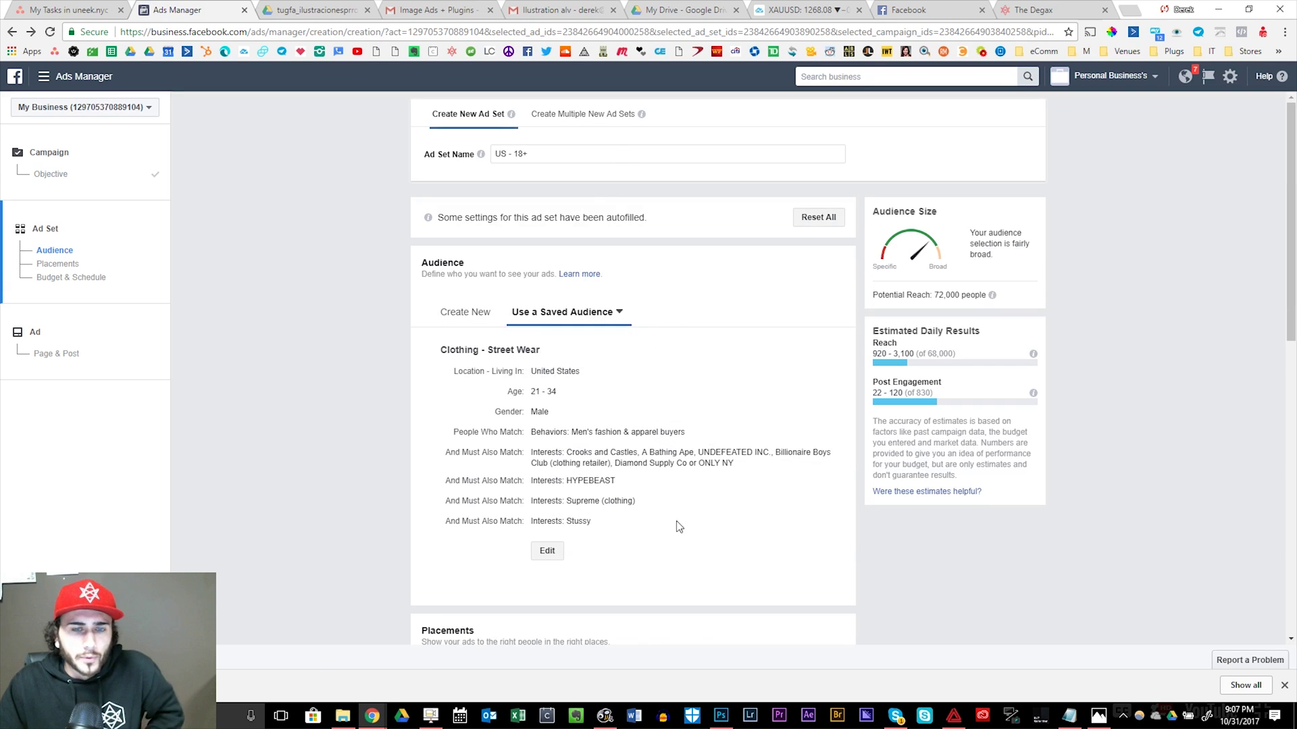
left_click(549, 553)
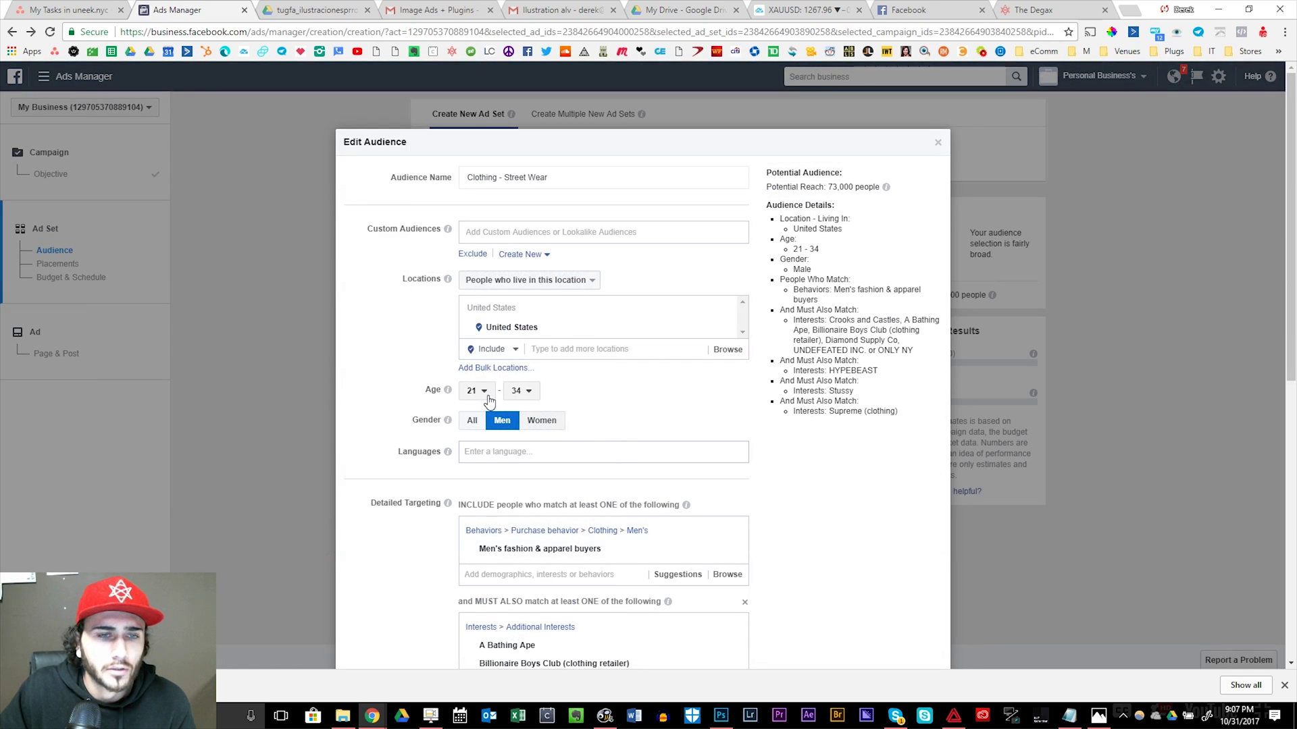
Scroll to detailed targeting, adding and then removing a Narrow Further interest group
scroll(628, 418, "down", 2)
mouse_move(623, 424)
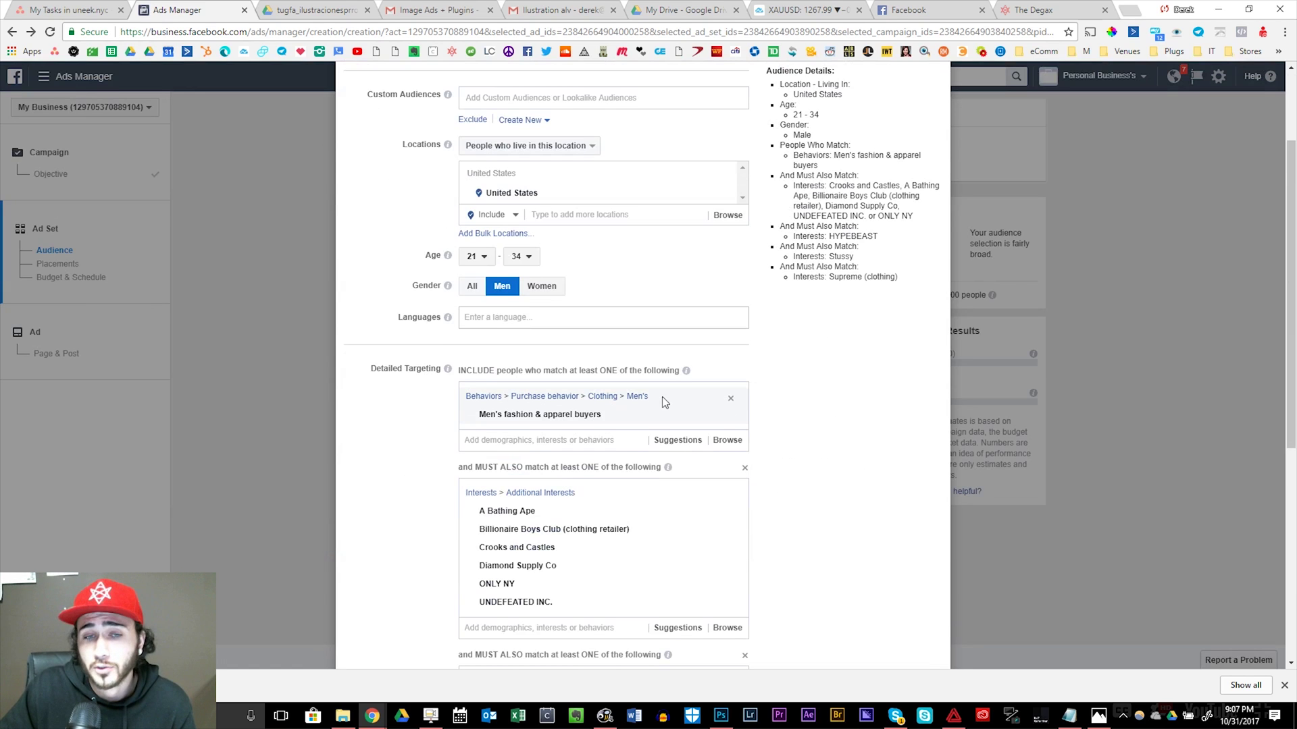
scroll(645, 405, "down", 1)
scroll(645, 406, "down", 2)
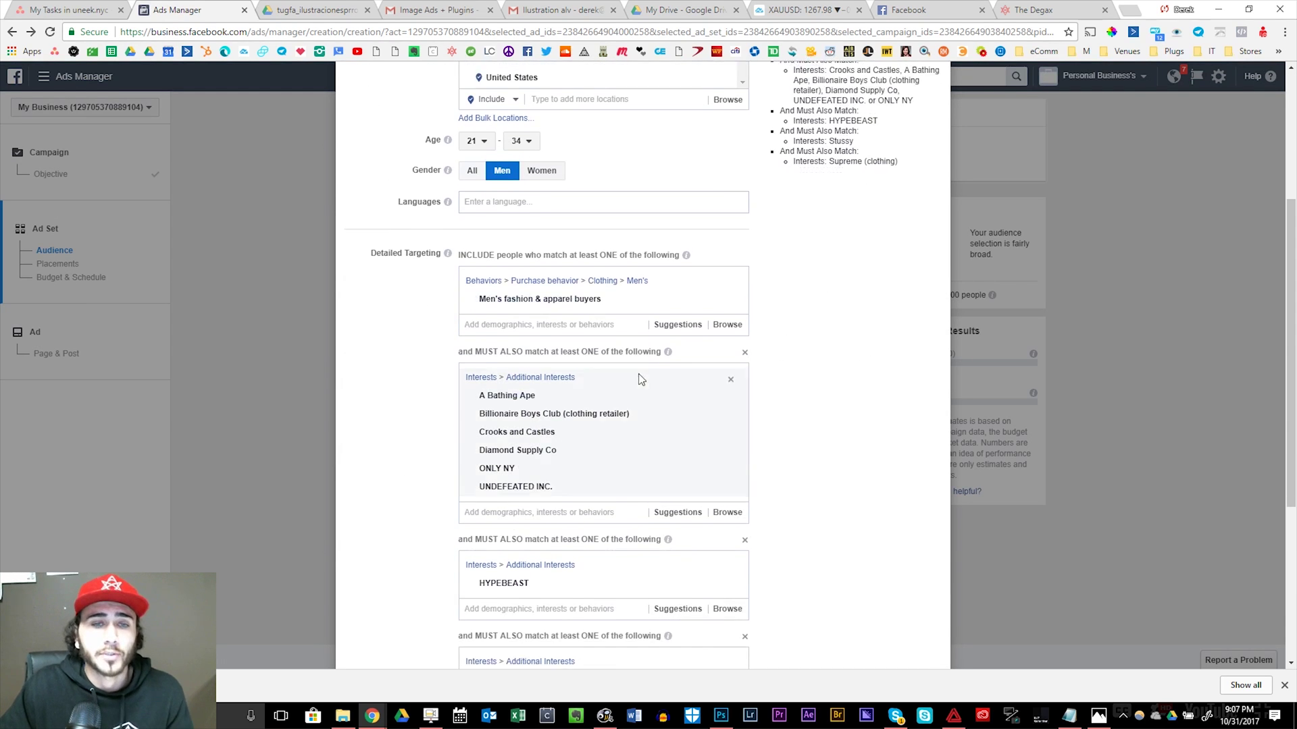
scroll(668, 353, "down", 5)
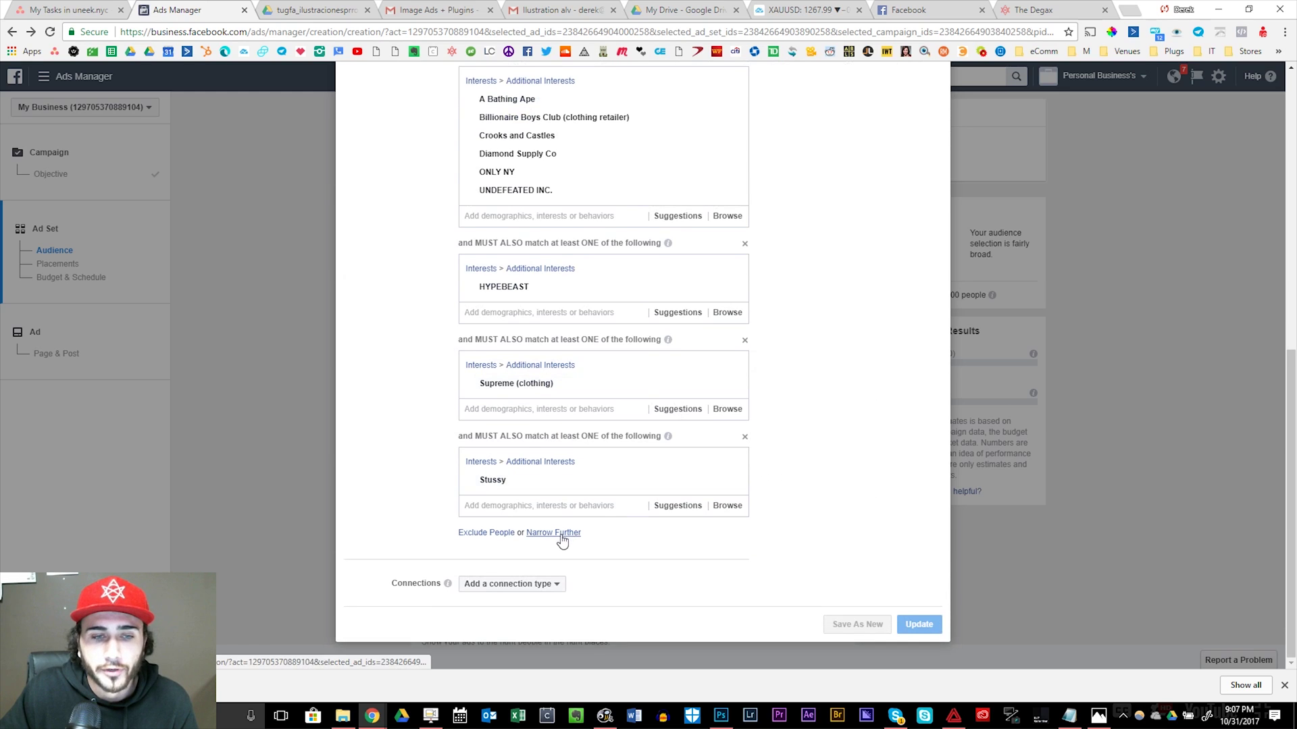
left_click(561, 533)
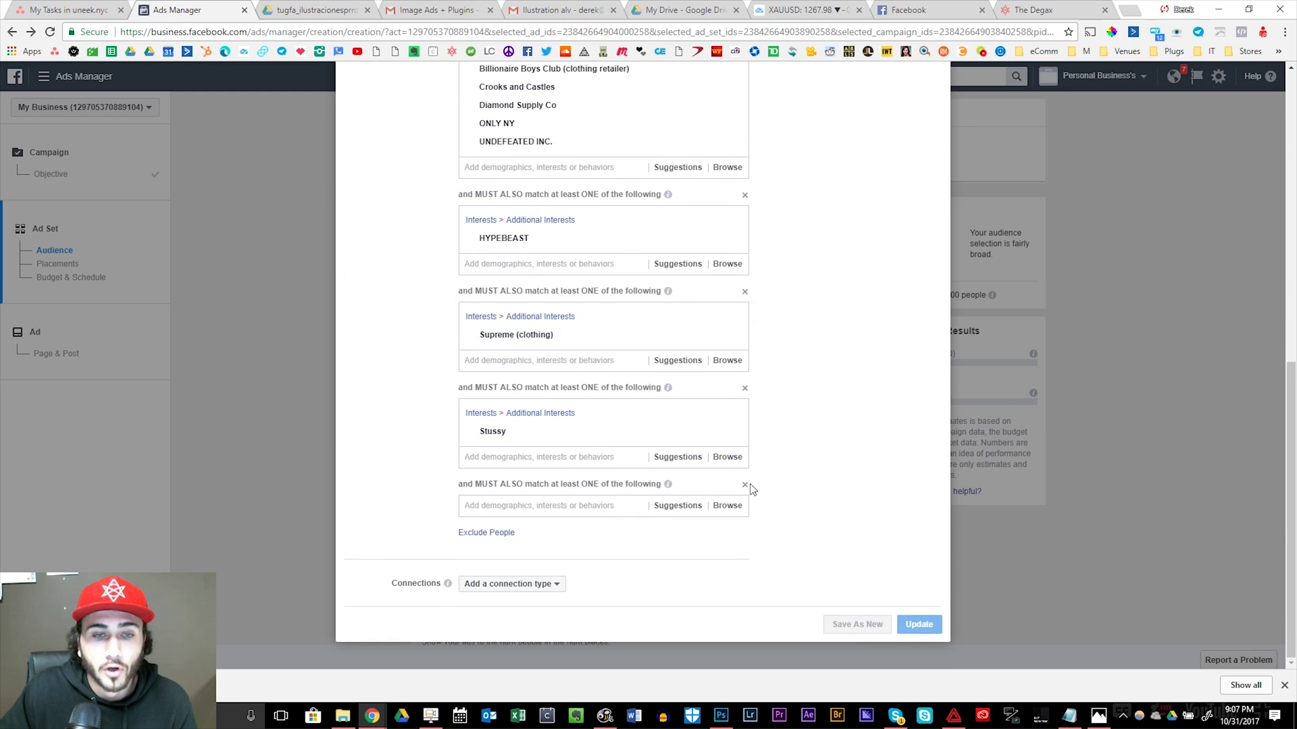
left_click(745, 486)
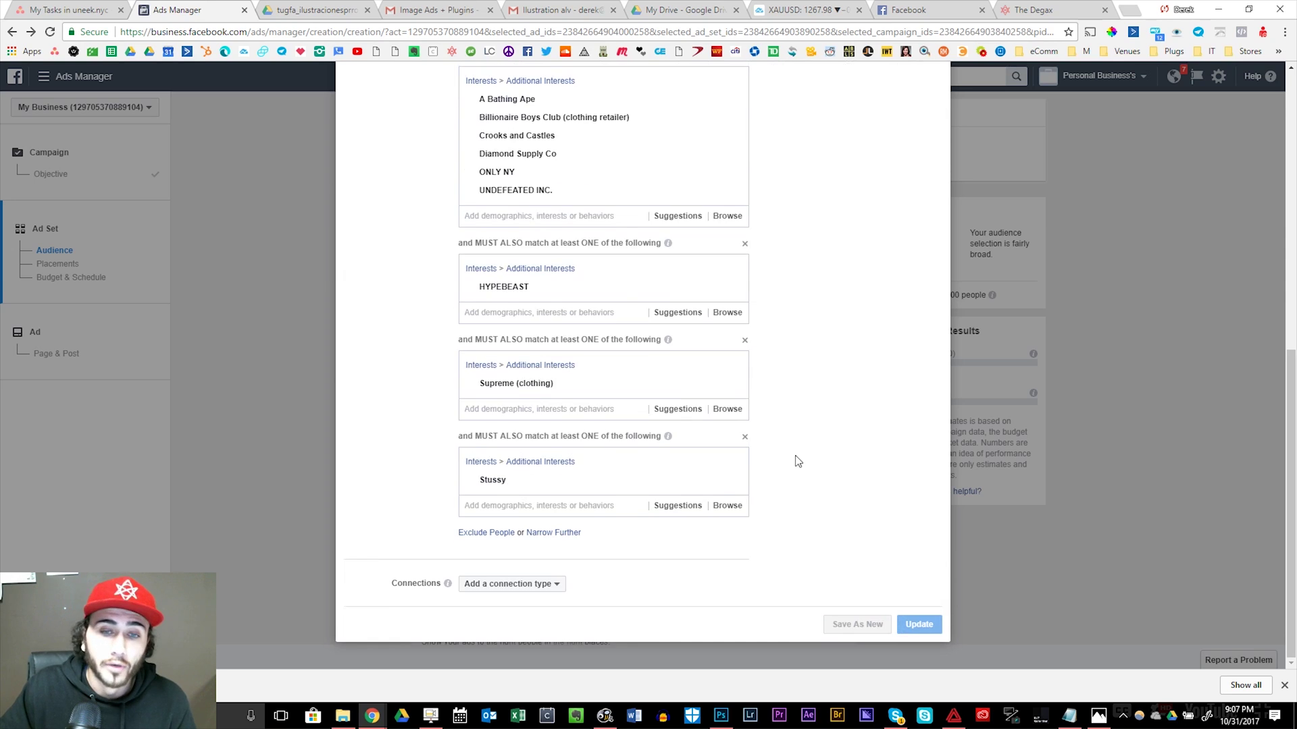
Review the audience targeting (US men 21–34, streetwear interests, ~72,000 reach) and close the editor
scroll(796, 457, "up", 5)
mouse_move(503, 217)
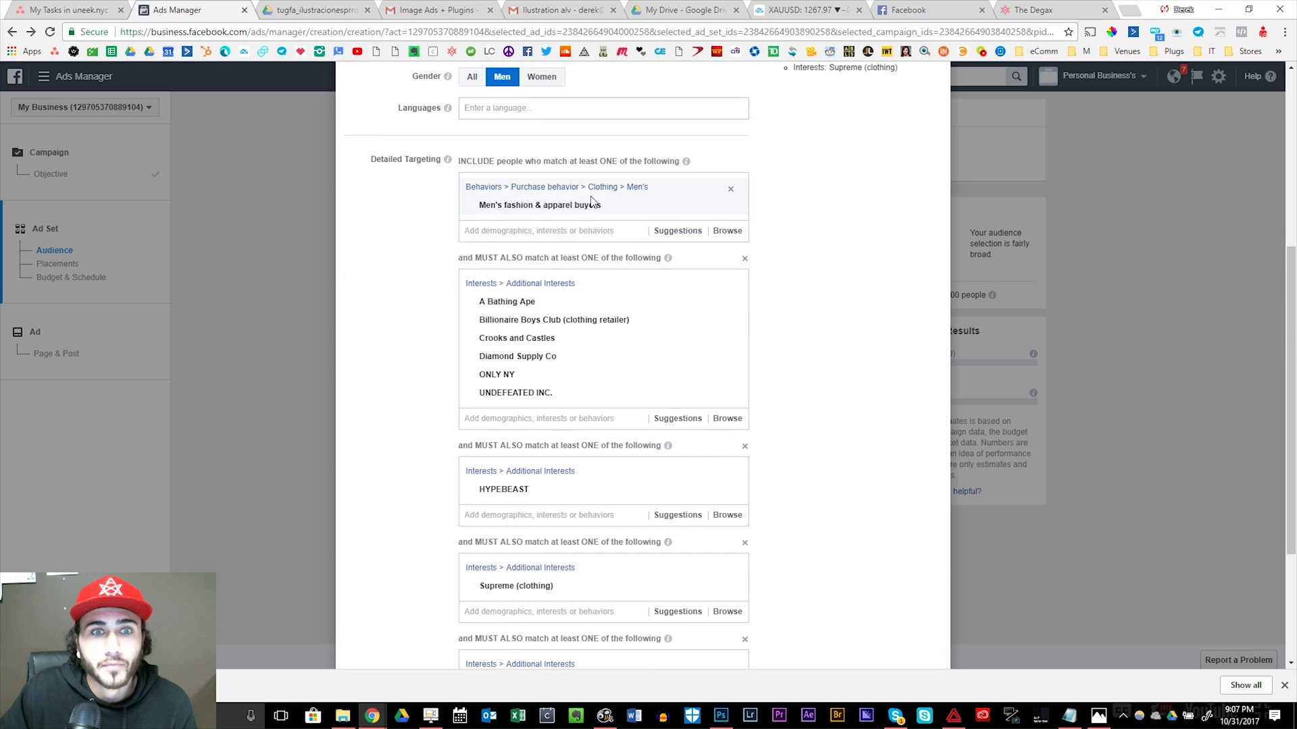
mouse_move(573, 308)
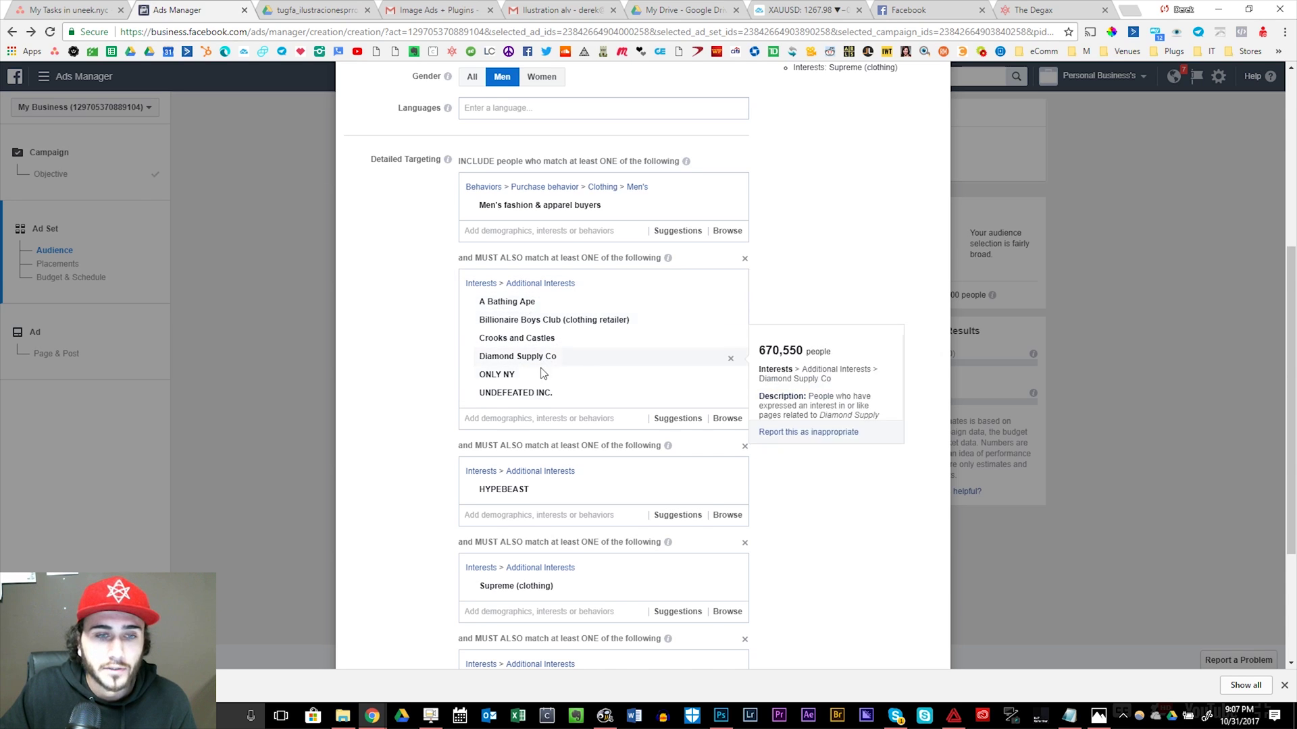
scroll(541, 365, "down", 1)
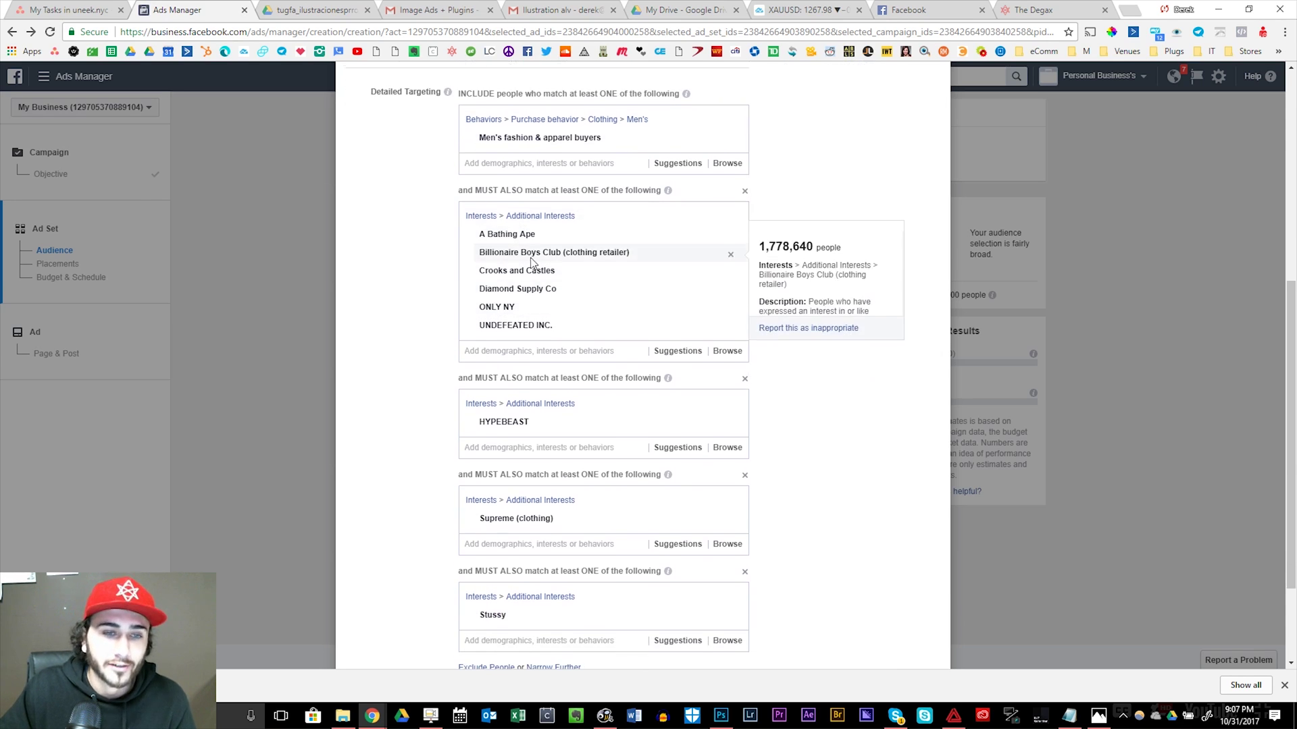
scroll(536, 270, "down", 2)
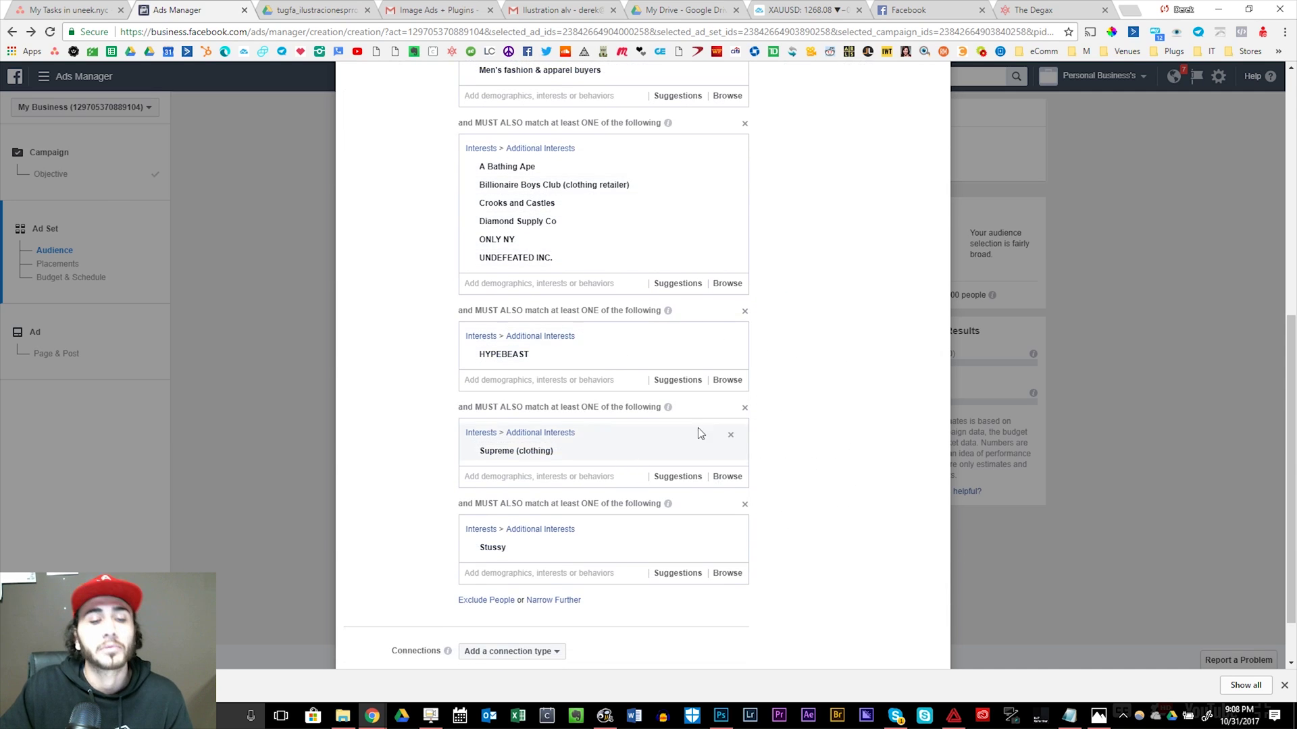
scroll(804, 472, "up", 1)
scroll(804, 473, "up", 1)
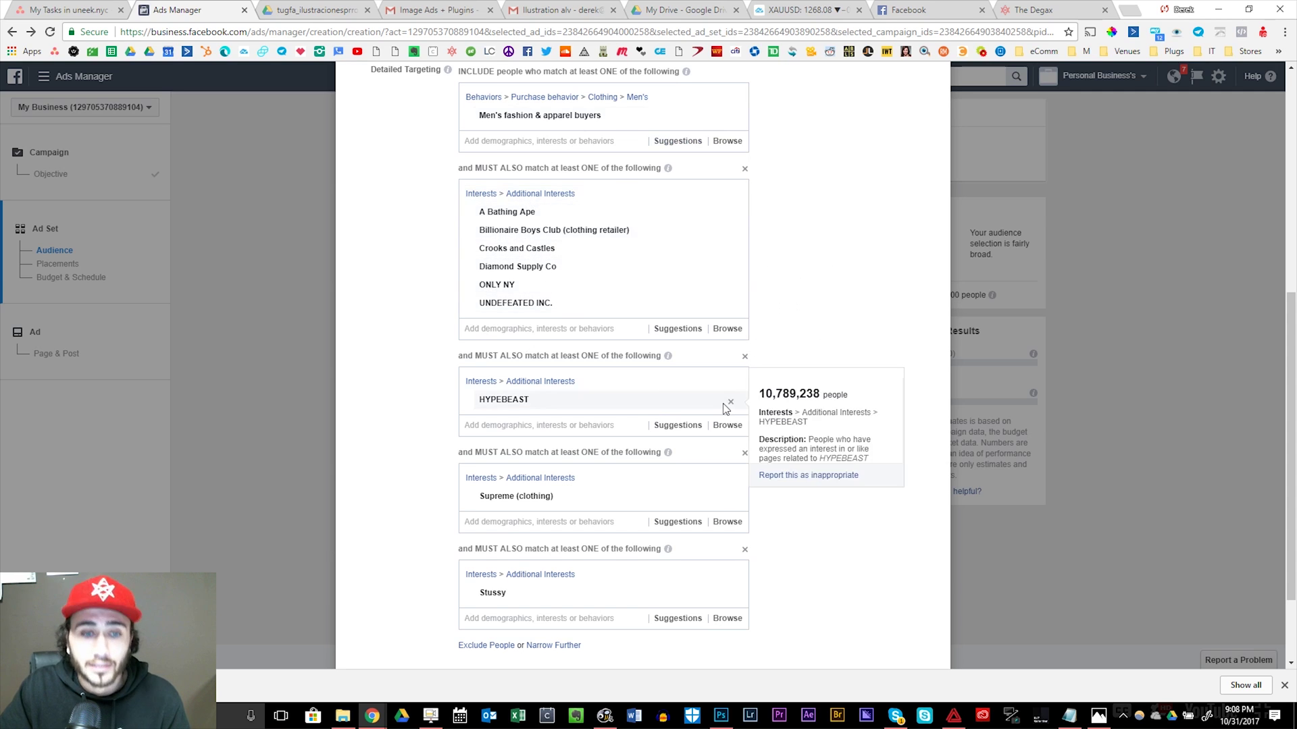
scroll(804, 526, "down", 2)
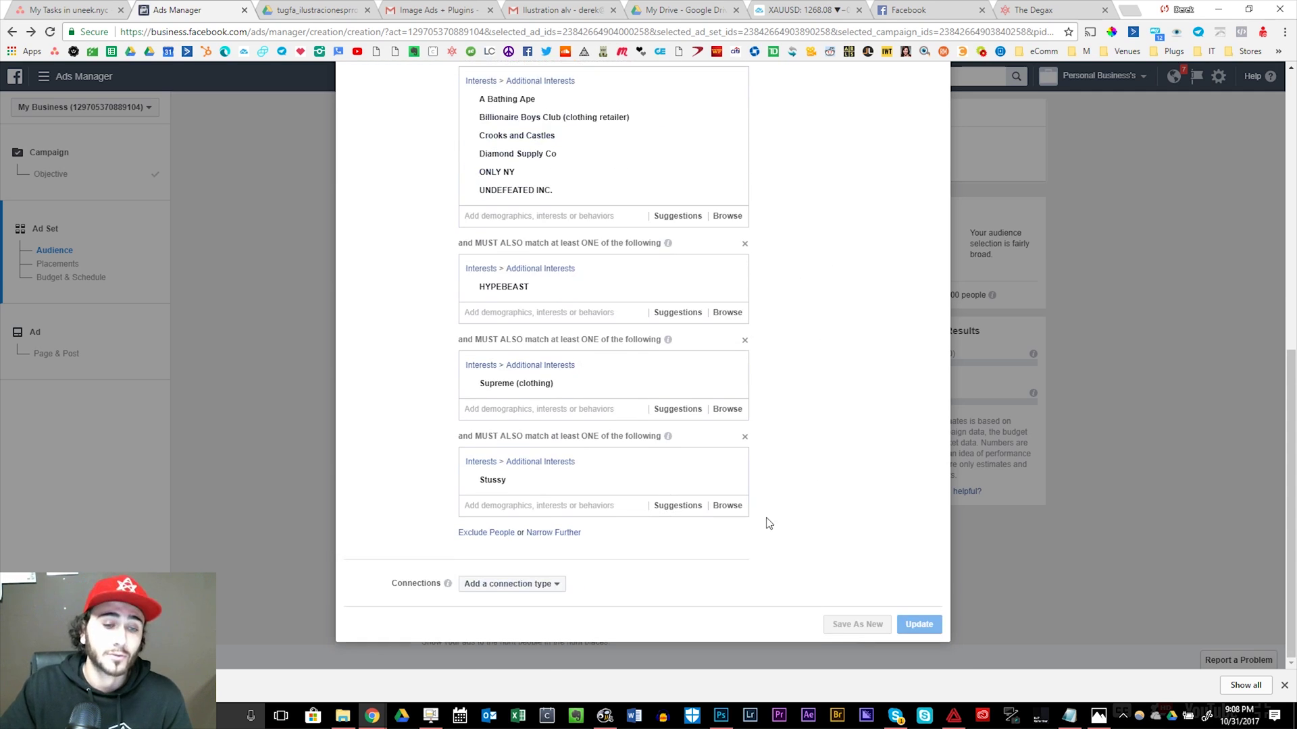
scroll(649, 270, "up", 2)
scroll(655, 337, "down", 2)
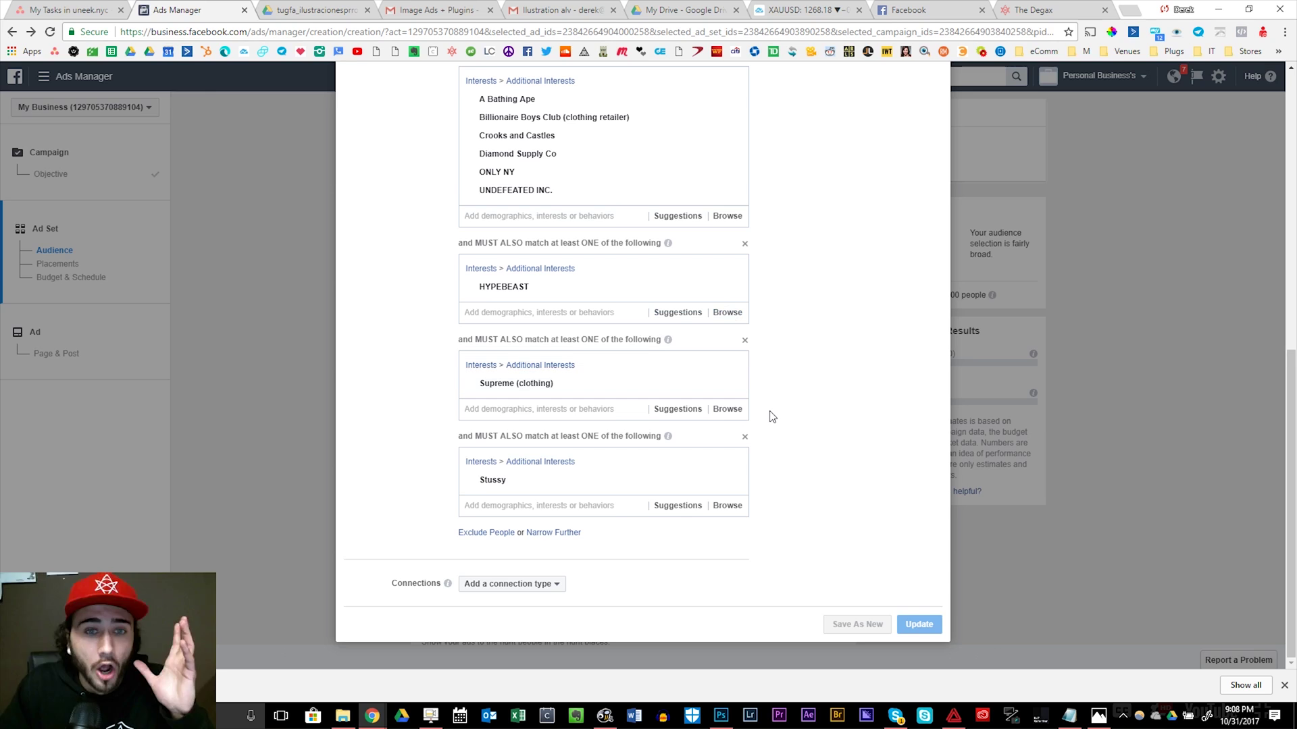
scroll(772, 419, "up", 5)
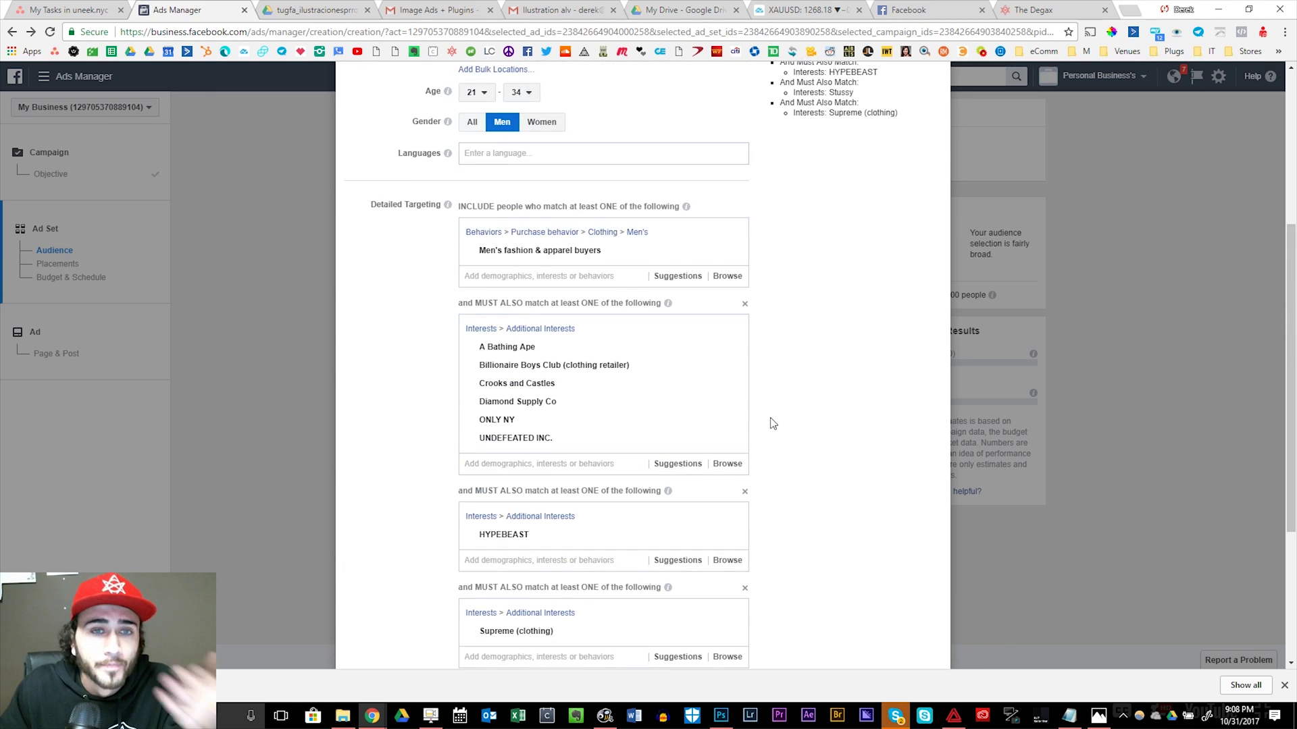
scroll(772, 424, "up", 2)
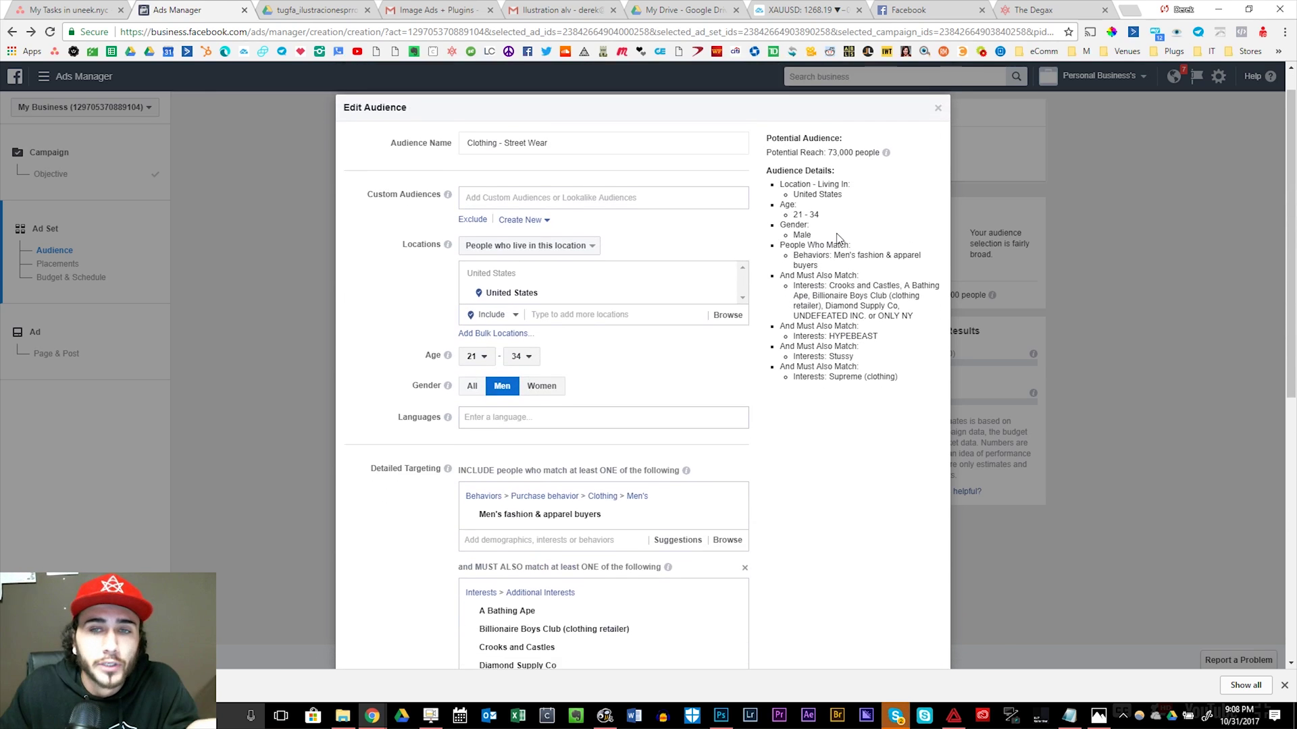
scroll(835, 250, "down", 1)
scroll(835, 250, "down", 7)
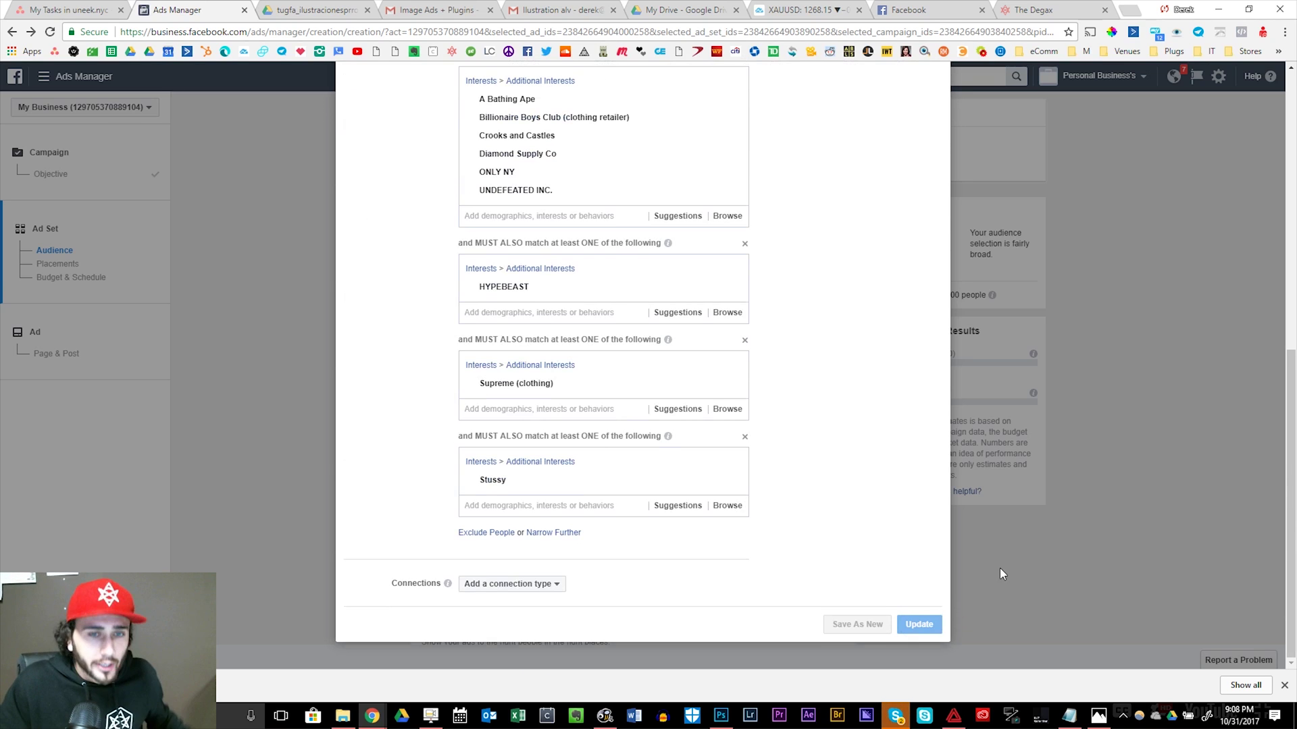
scroll(990, 547, "up", 6)
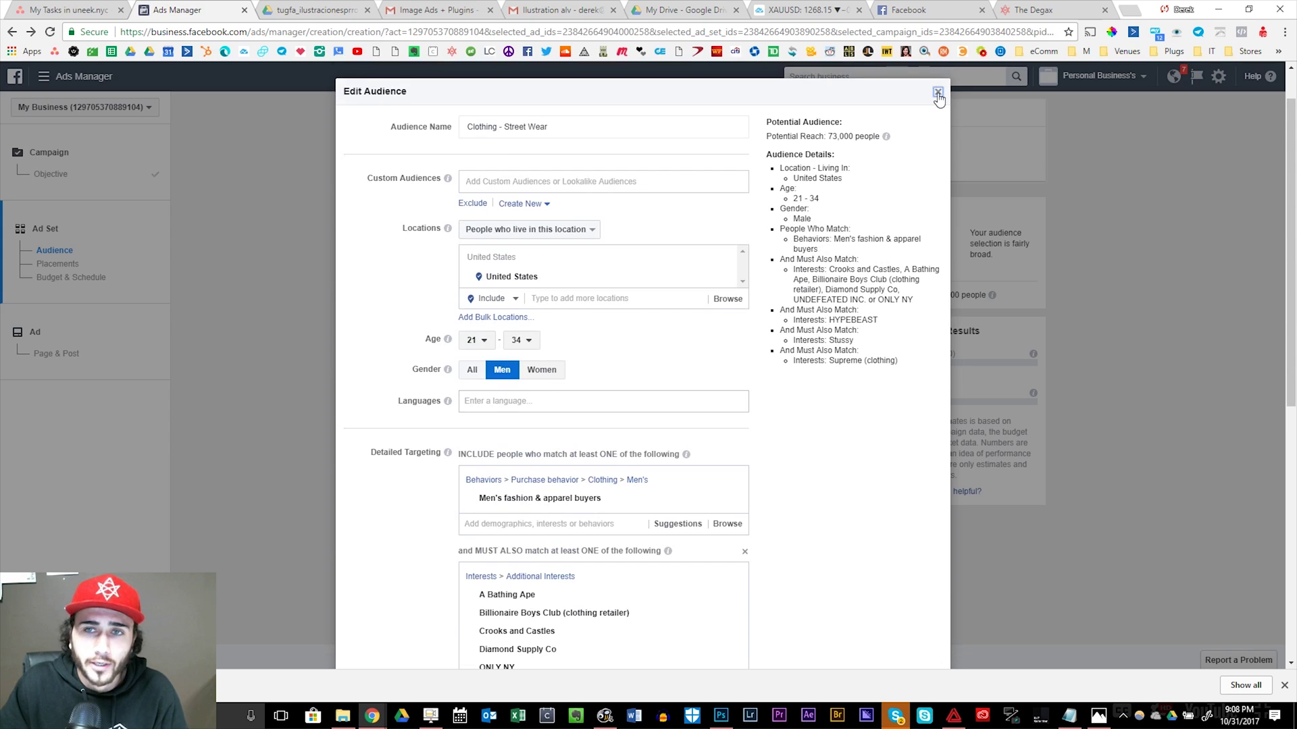
left_click(937, 93)
Switch to manual placements and limit device types to Mobile Only
scroll(807, 358, "down", 2)
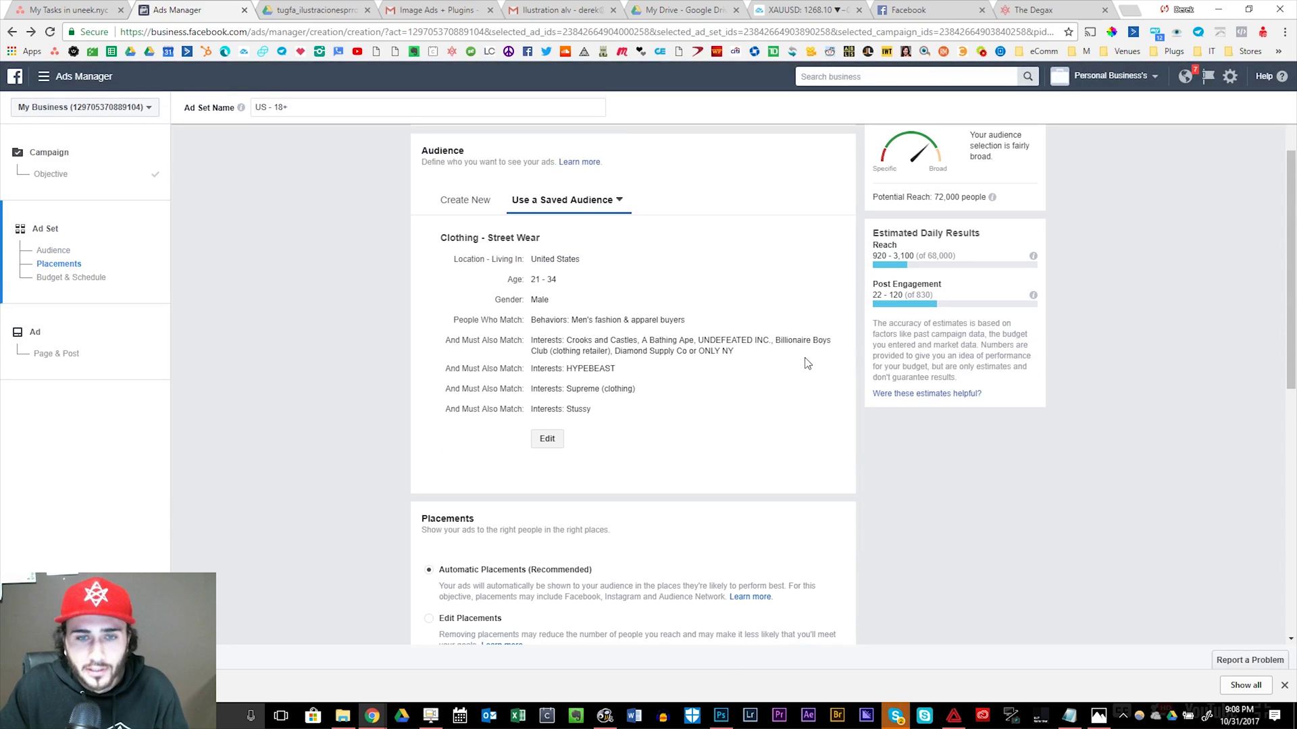
scroll(814, 353, "down", 3)
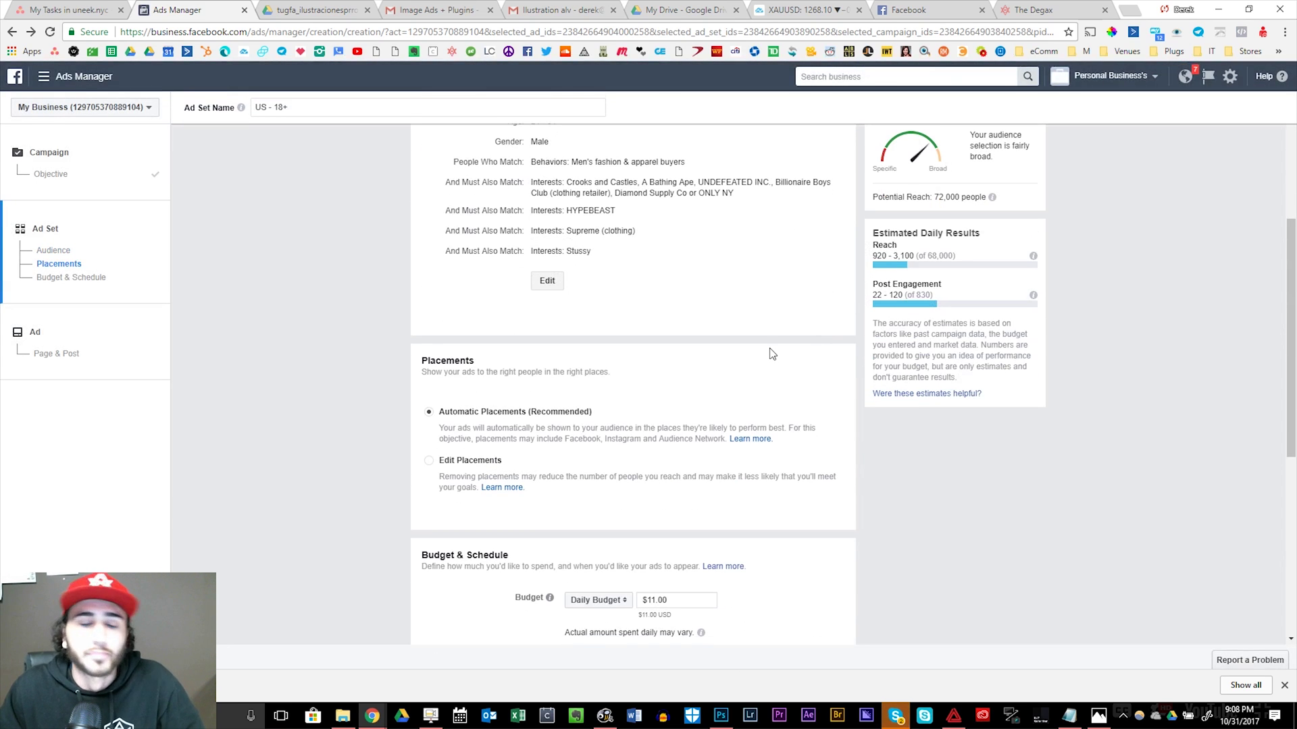
scroll(752, 371, "down", 2)
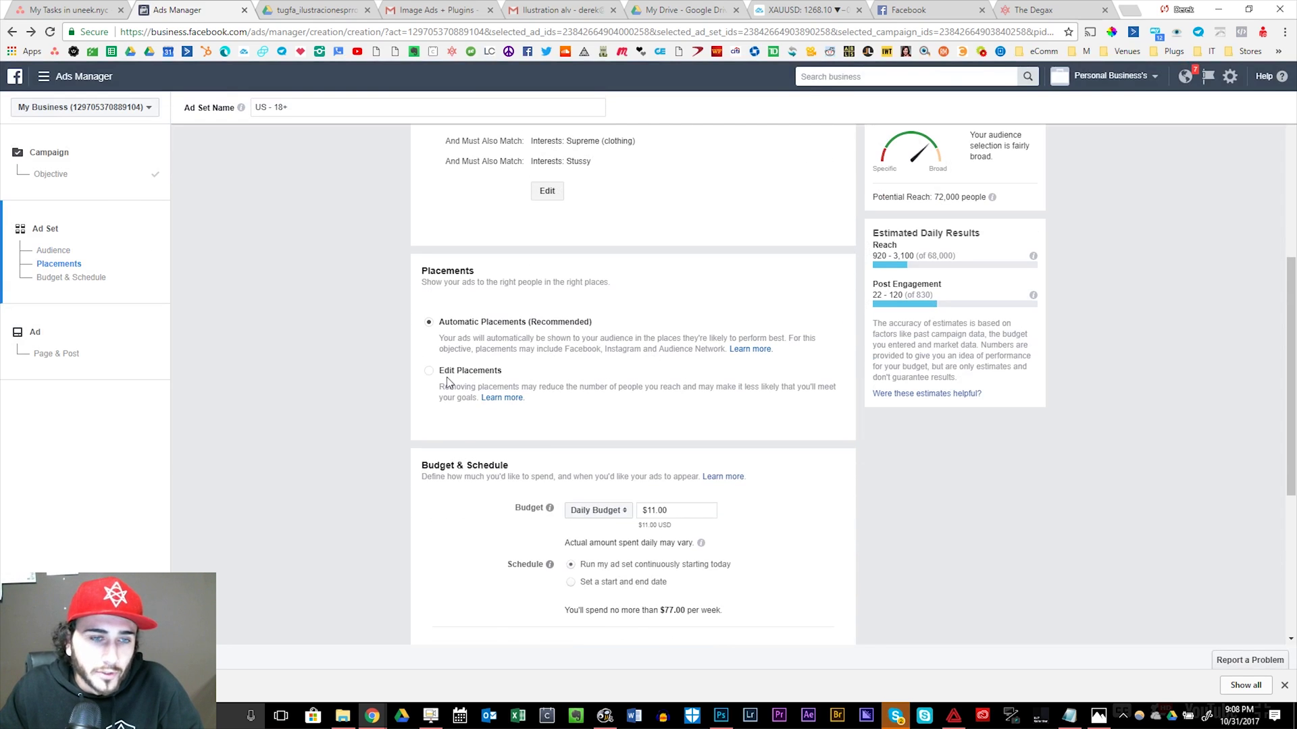
left_click(447, 379)
scroll(620, 450, "down", 2)
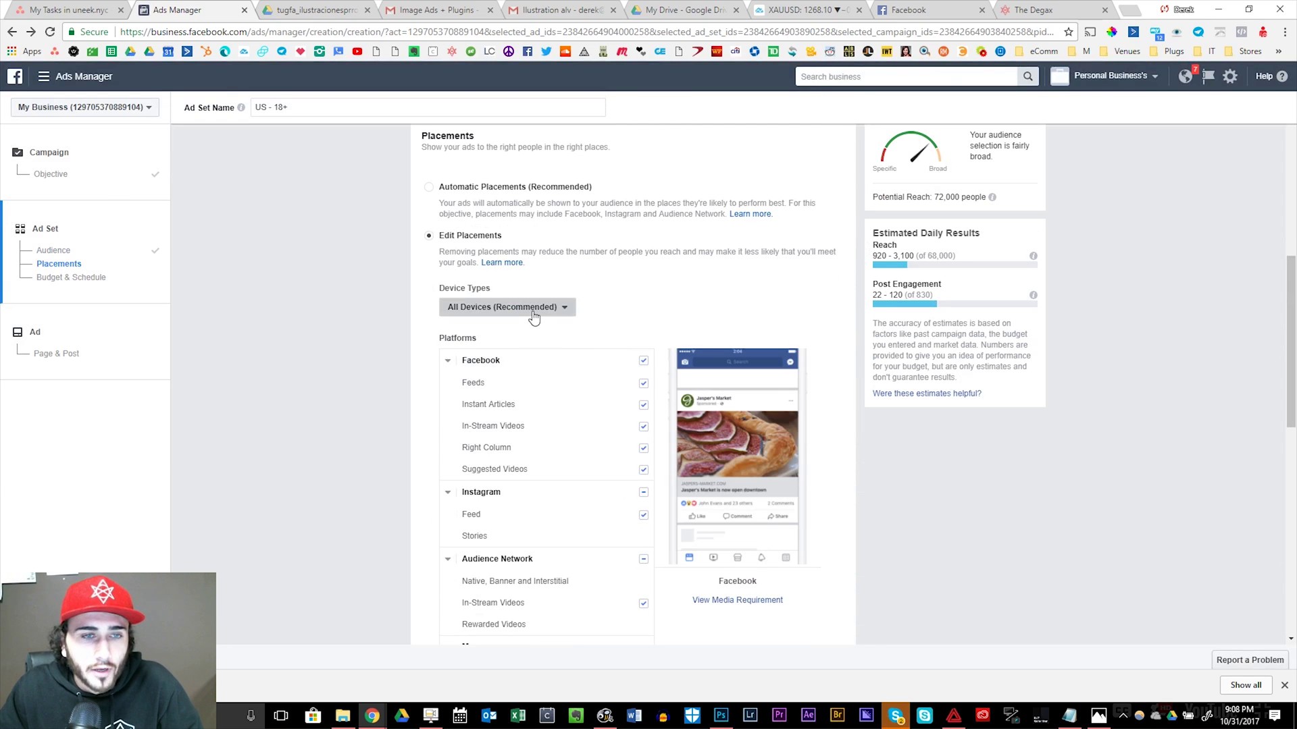
left_click(534, 309)
left_click(521, 344)
Keep only Facebook Feeds, drop Instagram Feed, and show ads only on Wi-Fi
scroll(603, 332, "down", 1)
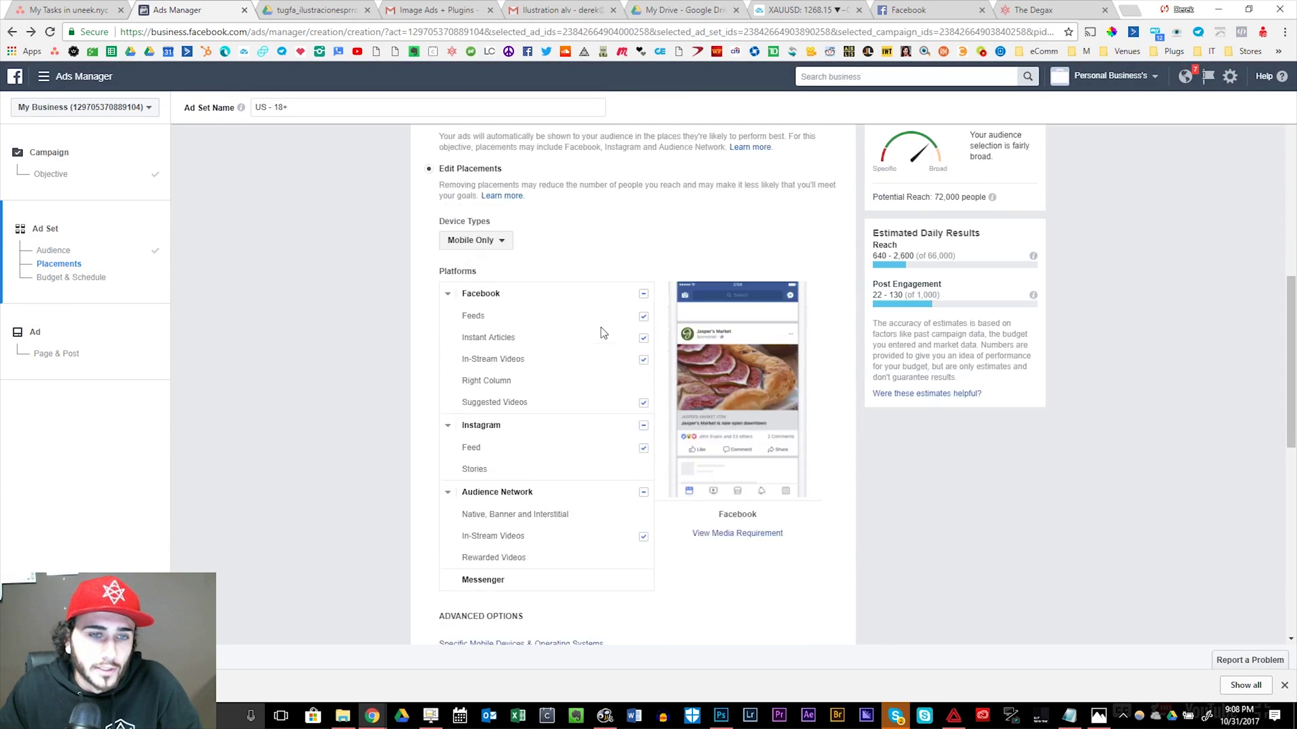
scroll(603, 333, "down", 1)
left_click(644, 225)
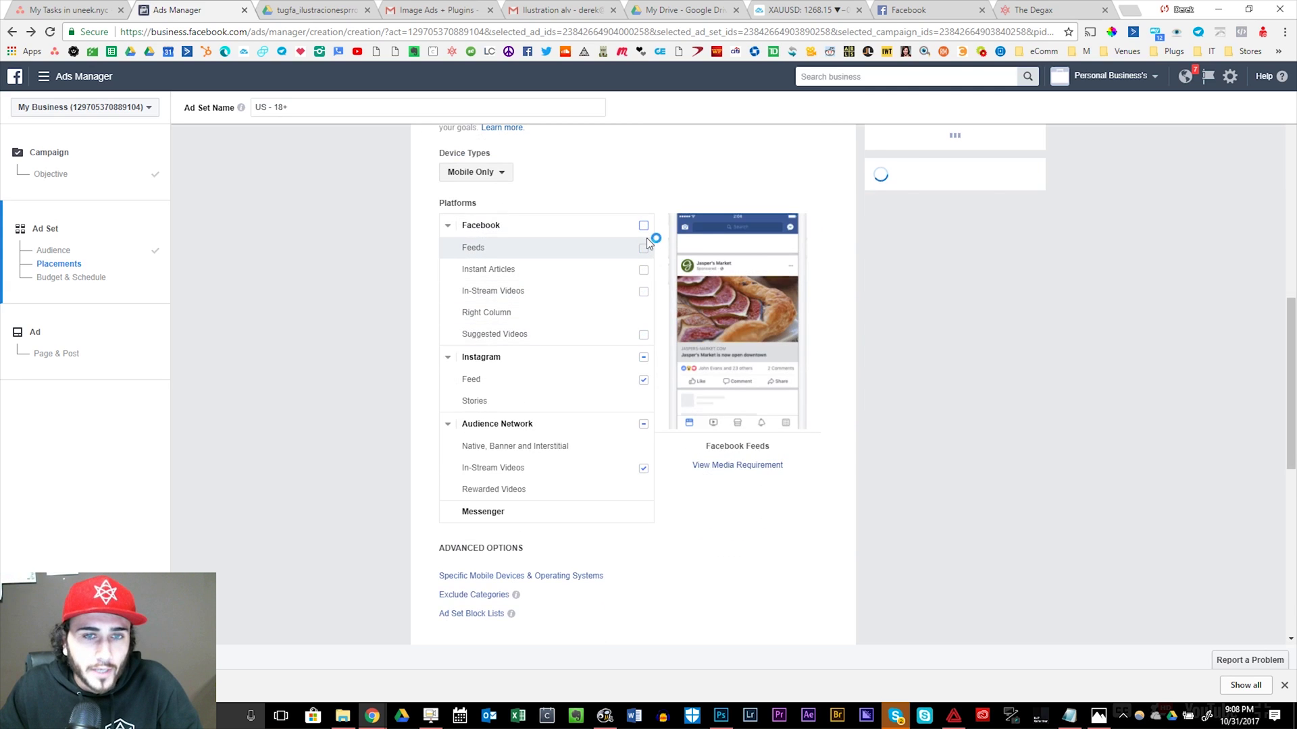
left_click(643, 379)
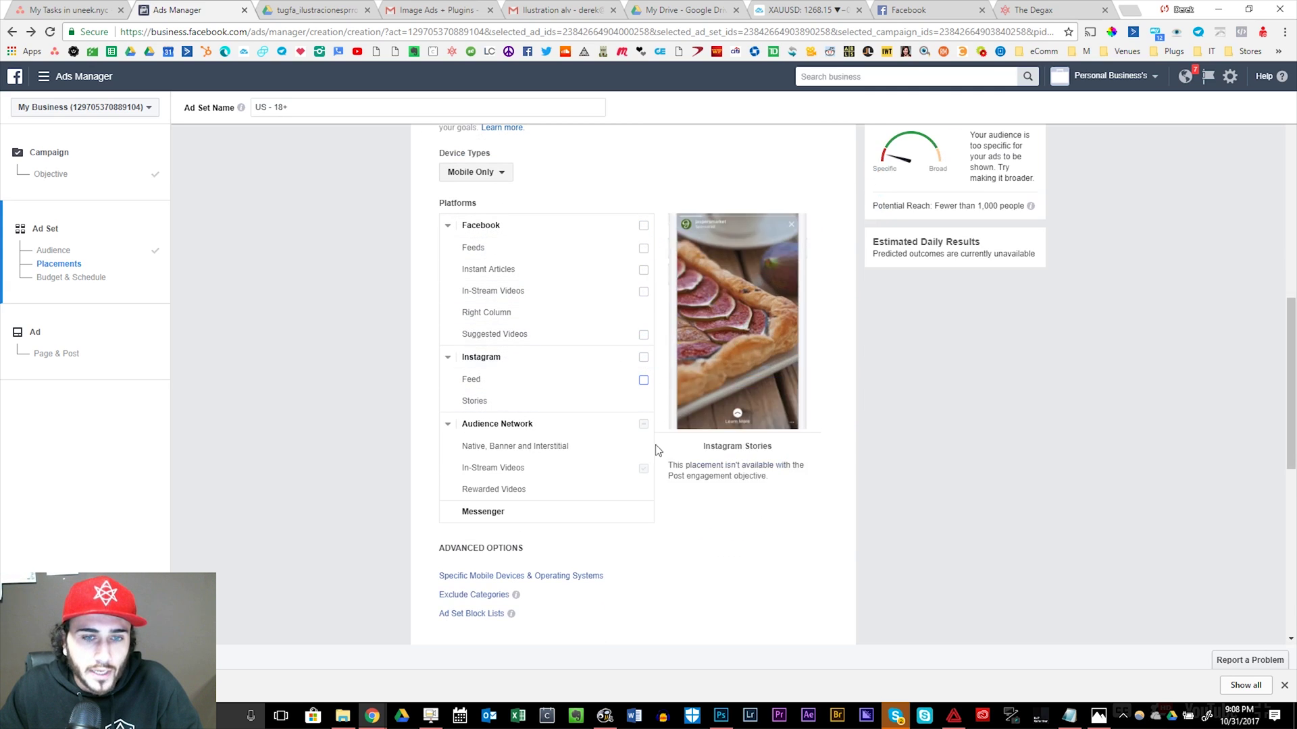
left_click(644, 249)
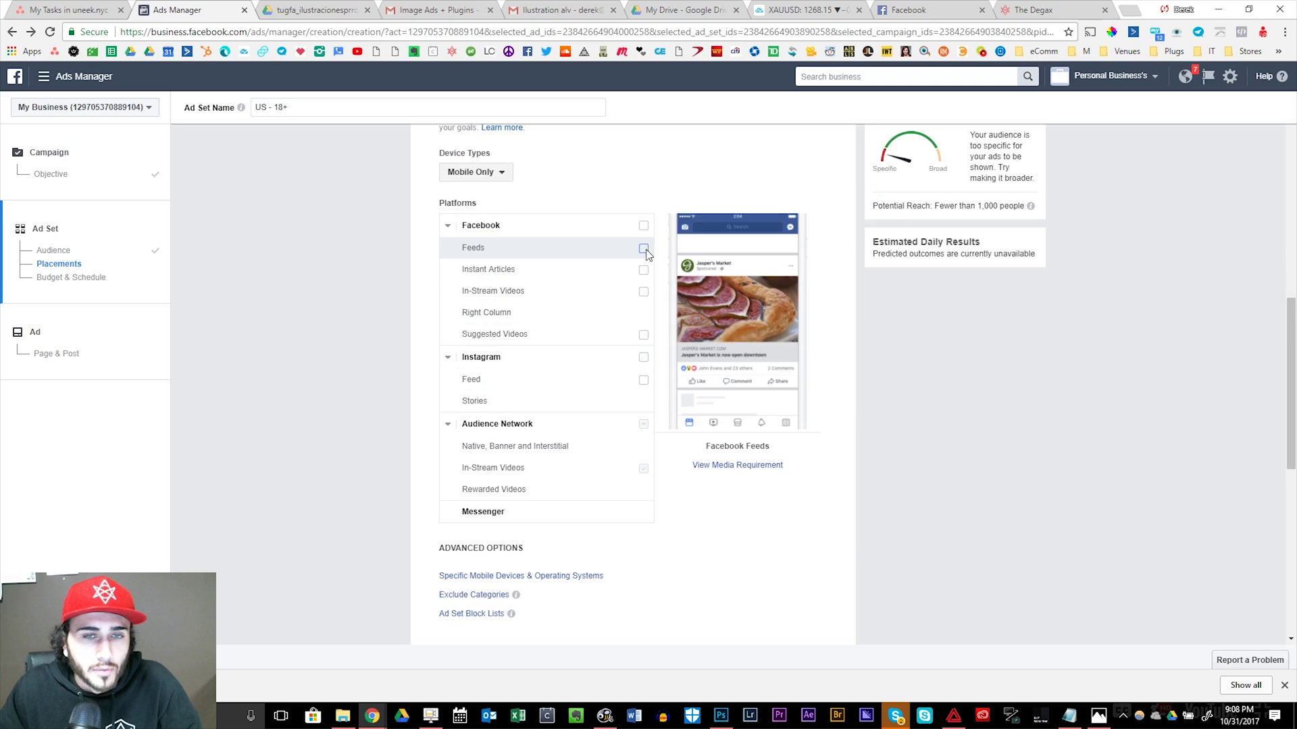
scroll(768, 426, "down", 3)
left_click(576, 397)
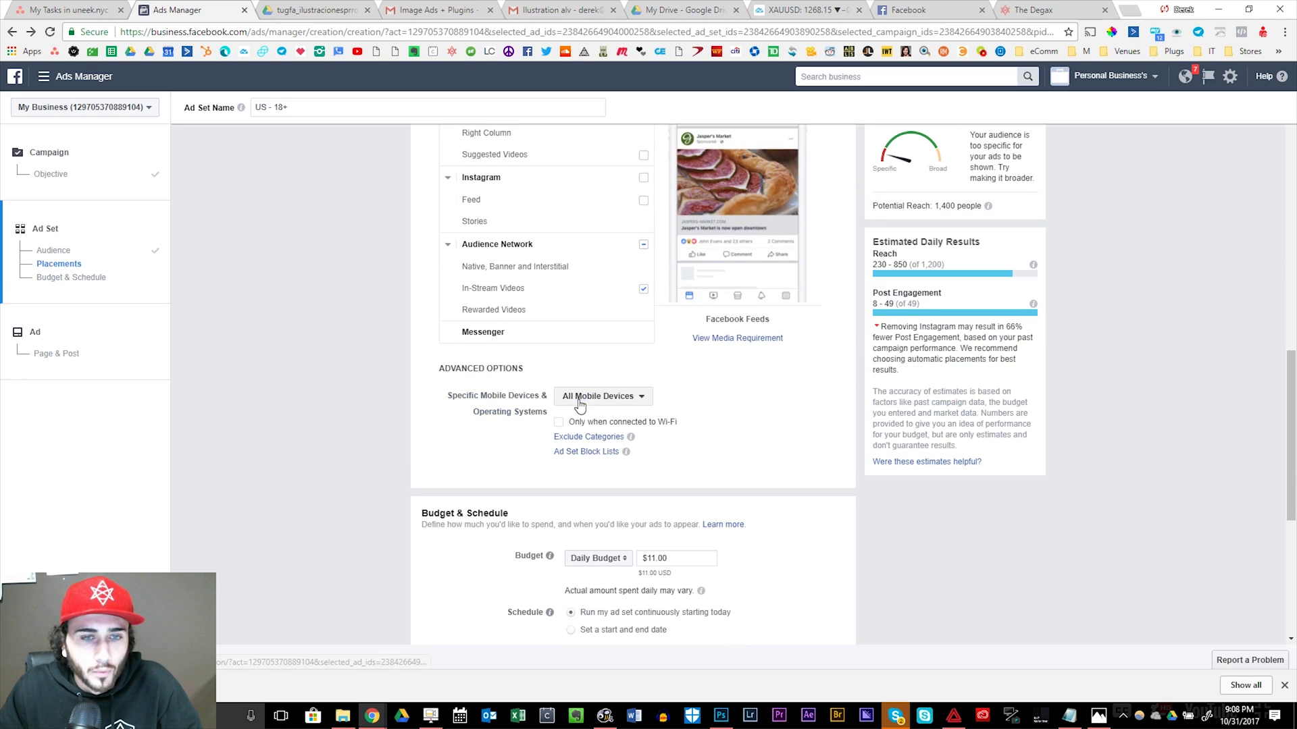
left_click(635, 421)
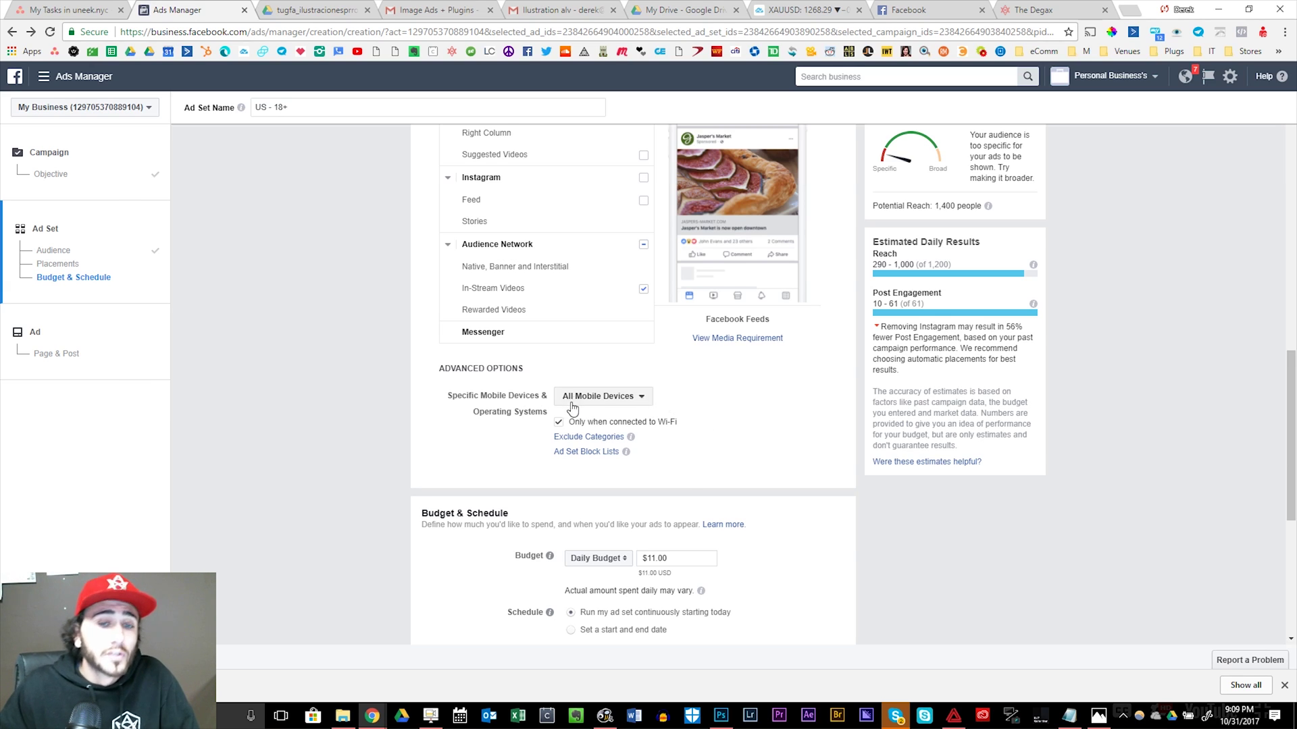
Change the ad set's daily budget to $5.00
scroll(743, 511, "down", 2)
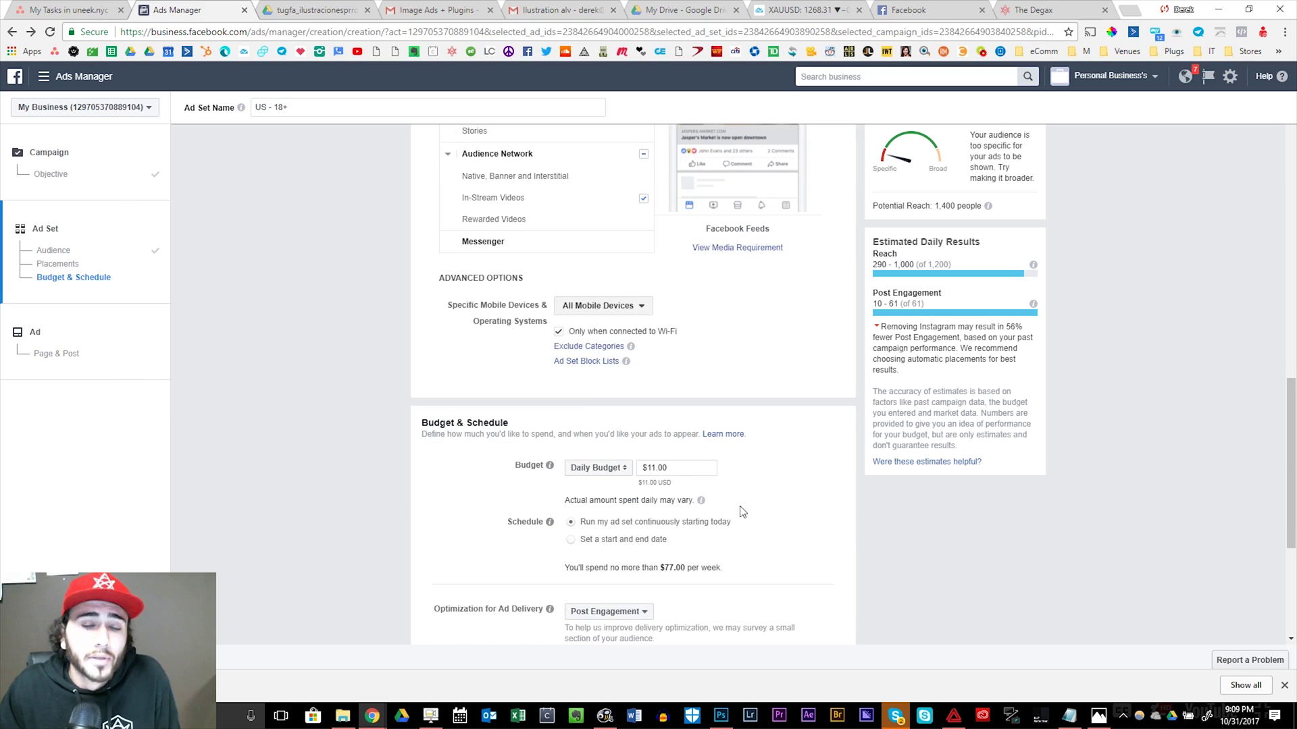
double_click(703, 468)
type("5.0")
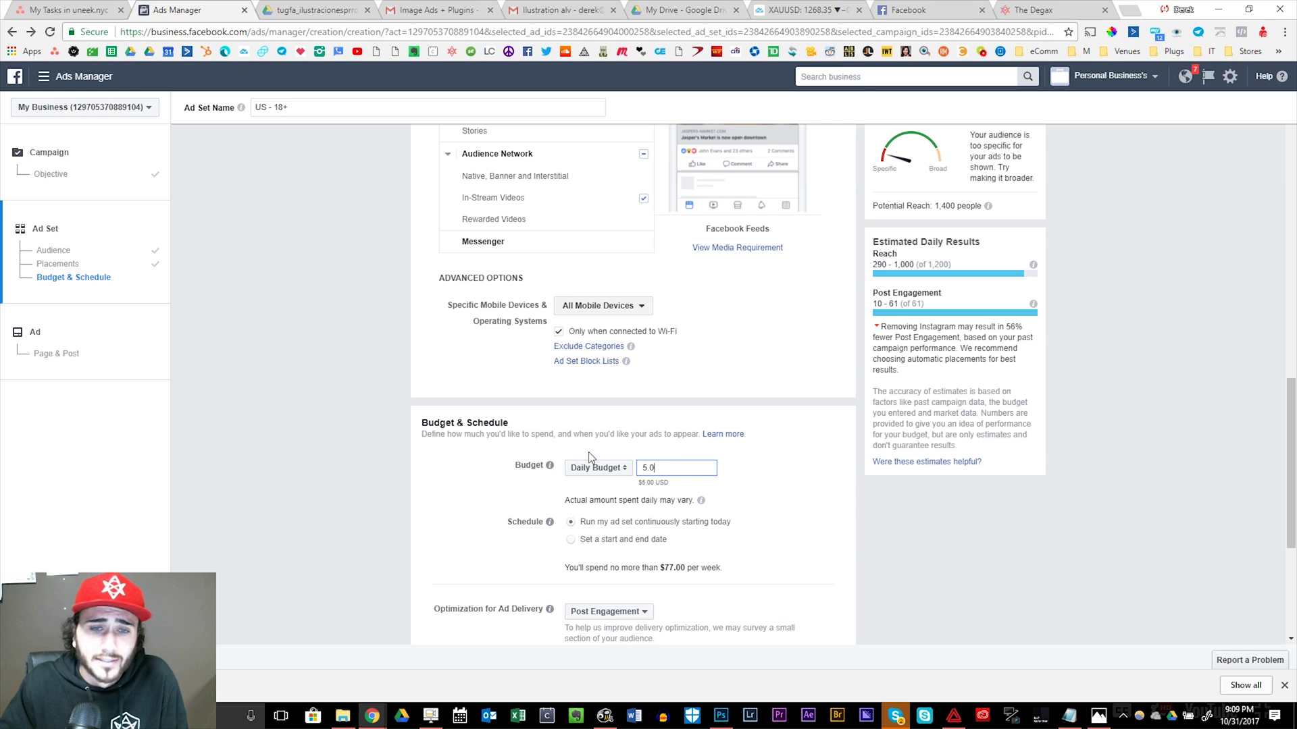
type("0")
left_click(643, 411)
Uncheck the Audience Network placements and continue to the ad step
scroll(675, 405, "up", 3)
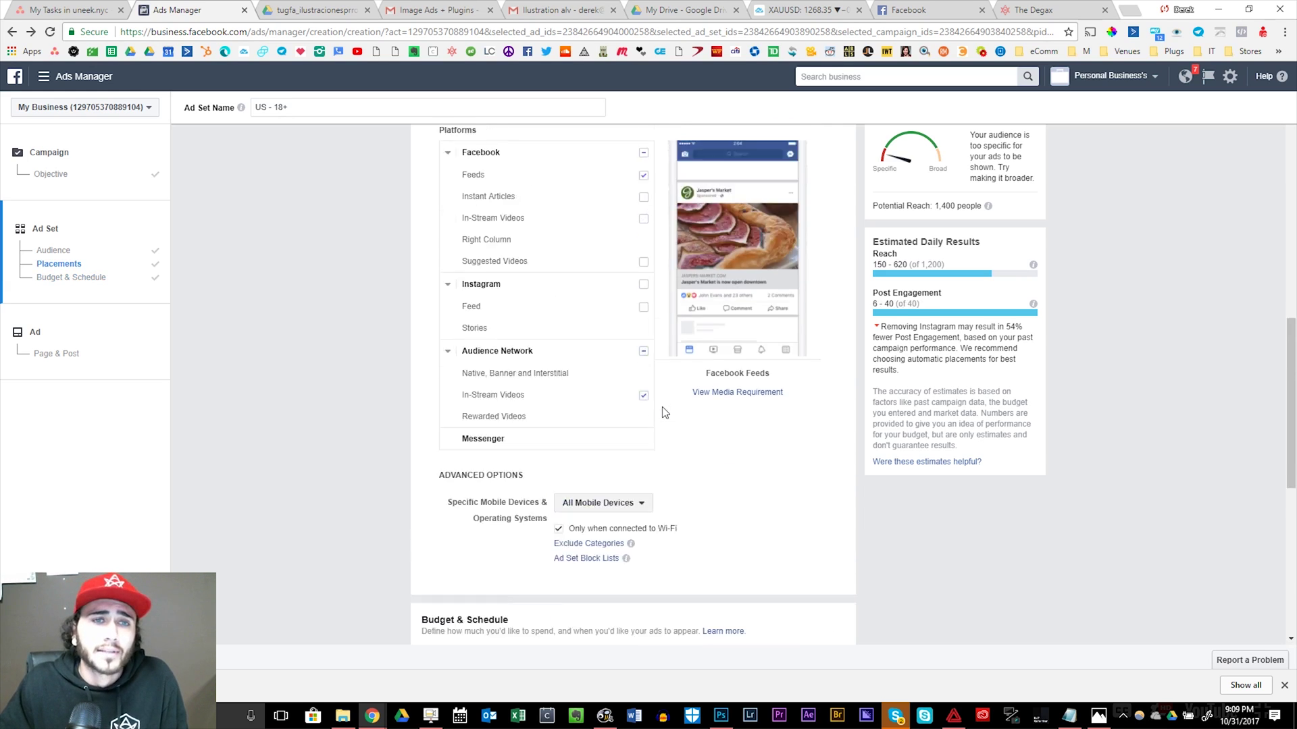
scroll(664, 412, "up", 2)
left_click(644, 447)
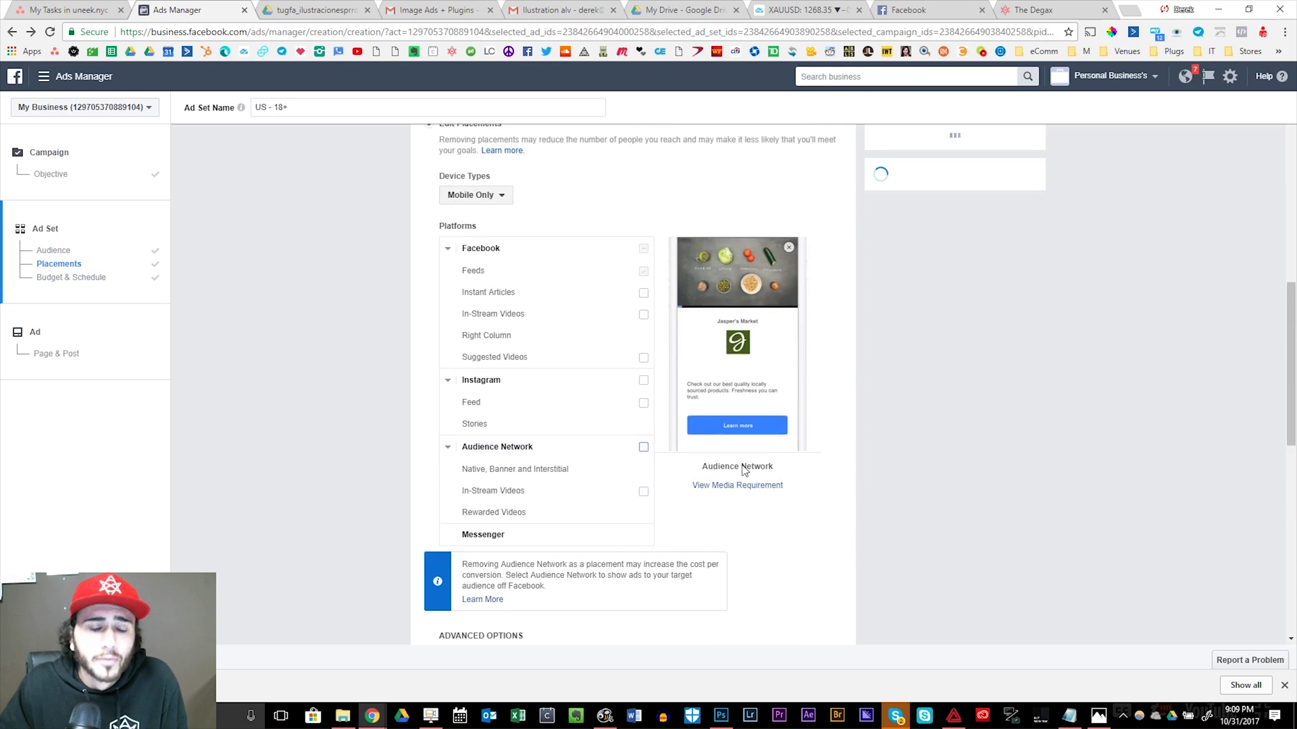
scroll(686, 453, "down", 3)
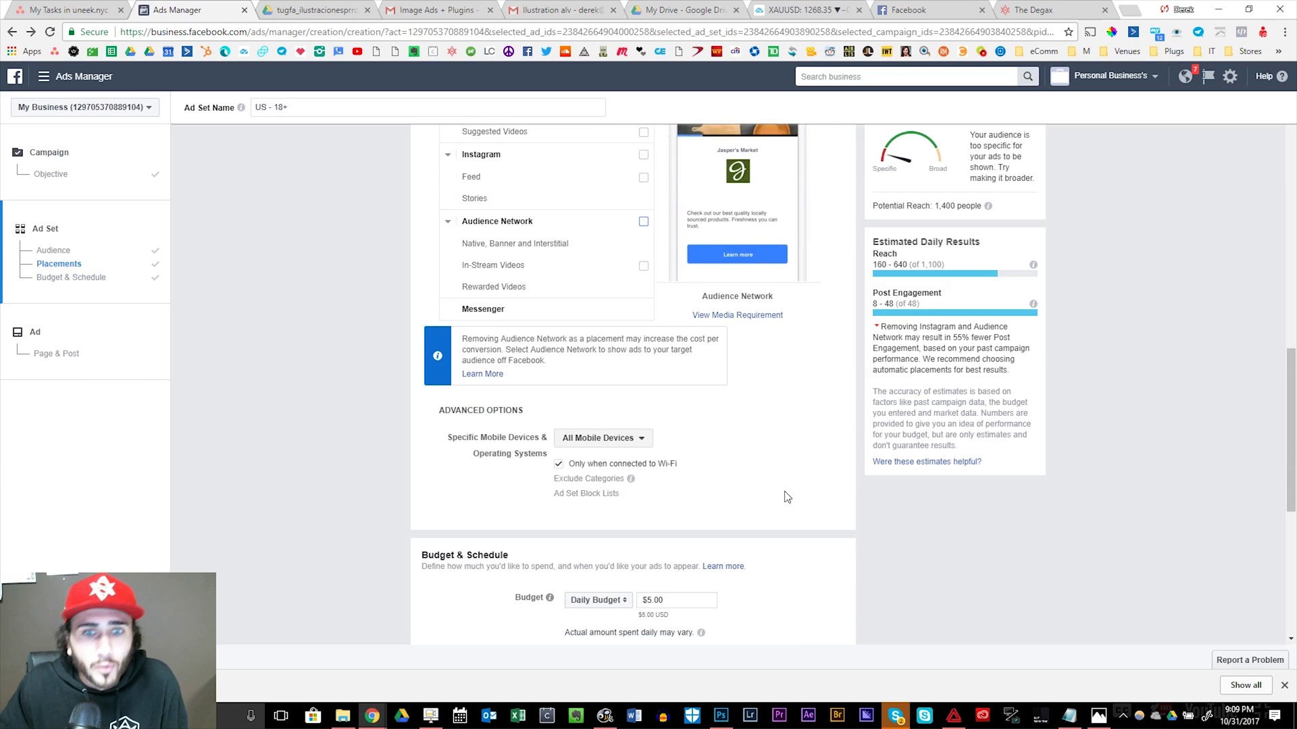
scroll(783, 483, "down", 1)
scroll(777, 456, "up", 7)
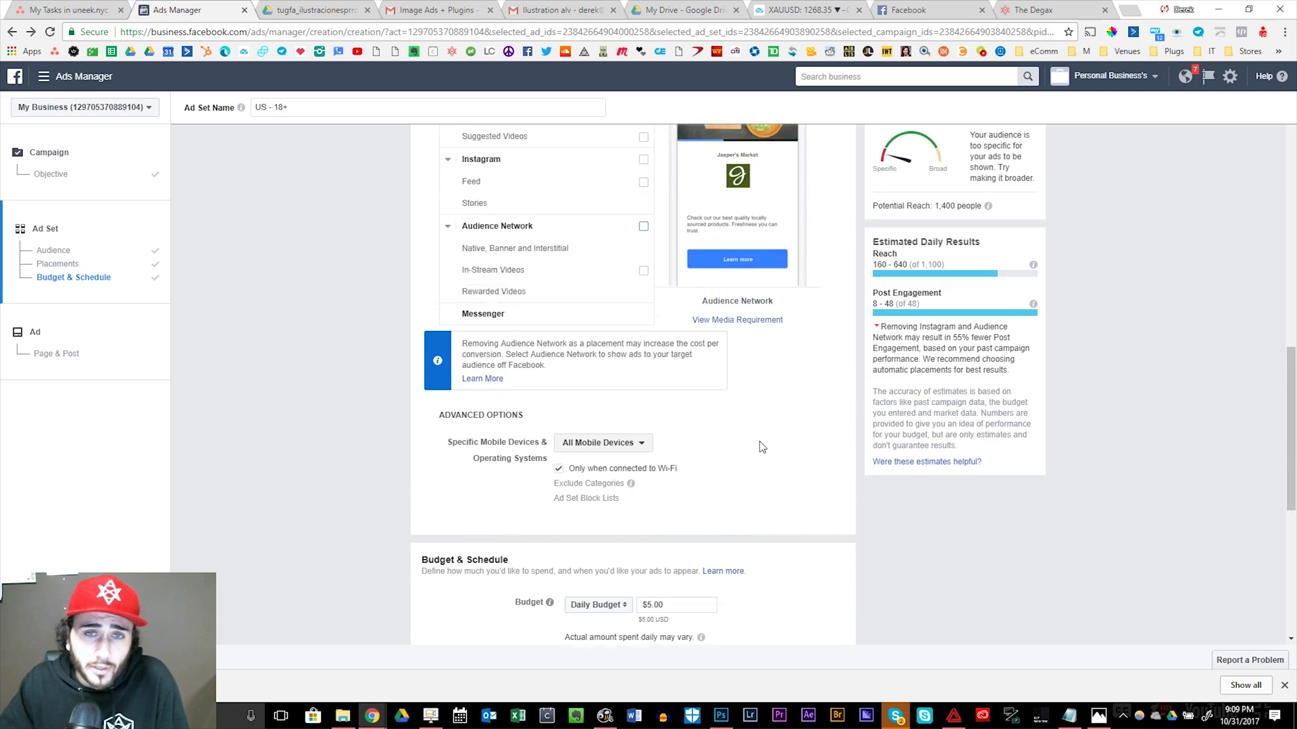
scroll(654, 459, "down", 7)
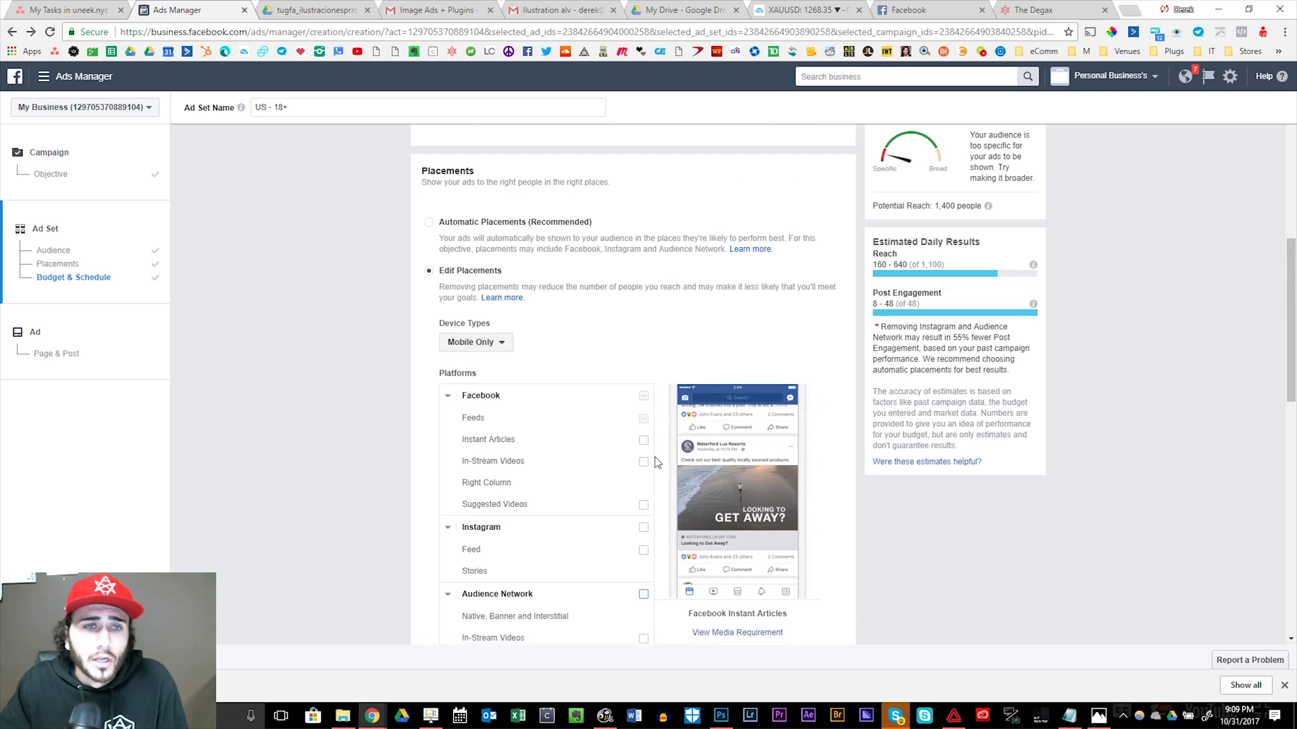
scroll(655, 466, "down", 3)
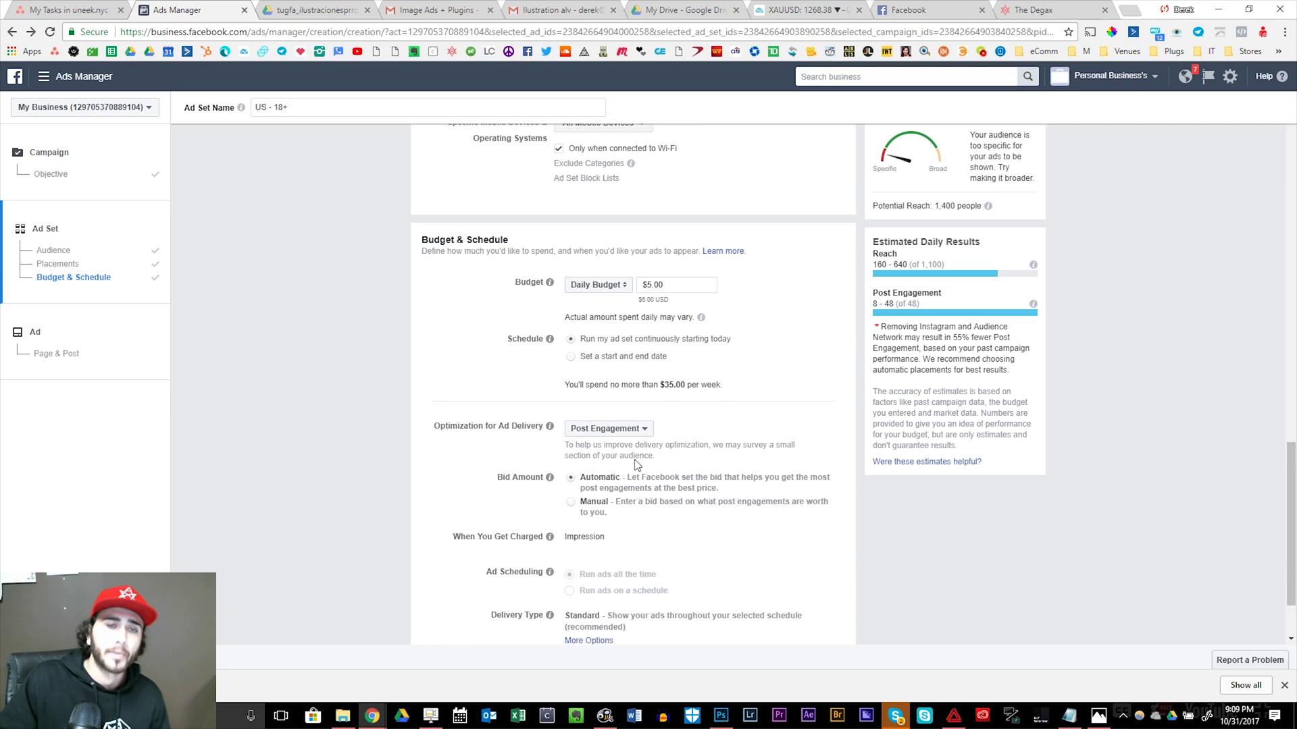
scroll(649, 449, "down", 2)
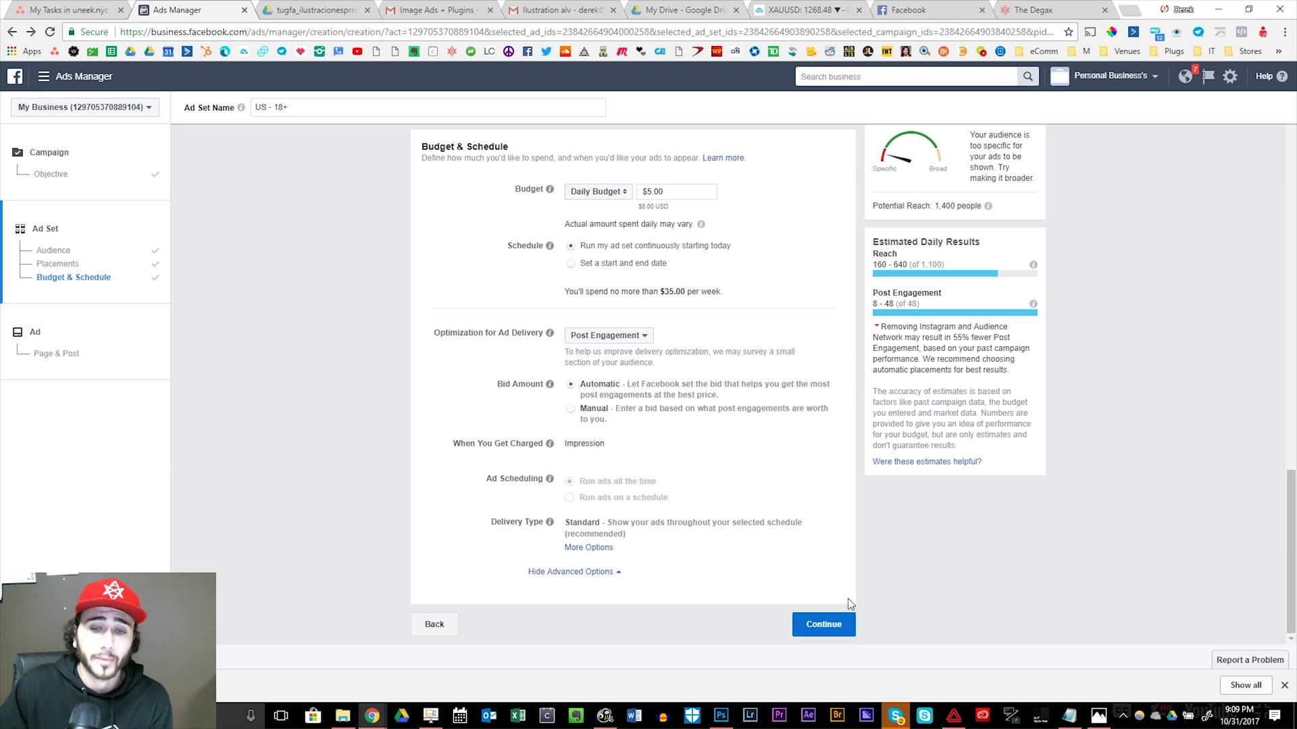
left_click(849, 616)
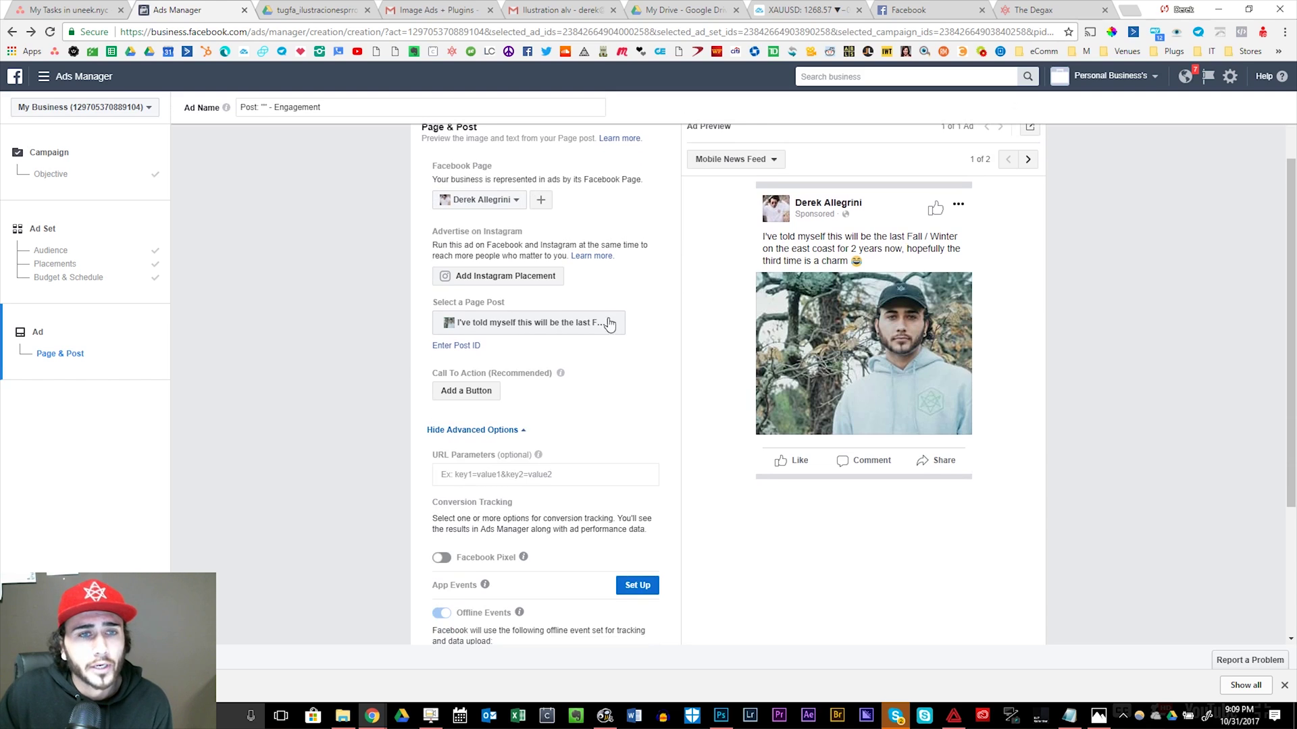
Choose The Degax as the ad's Facebook Page
left_click(484, 223)
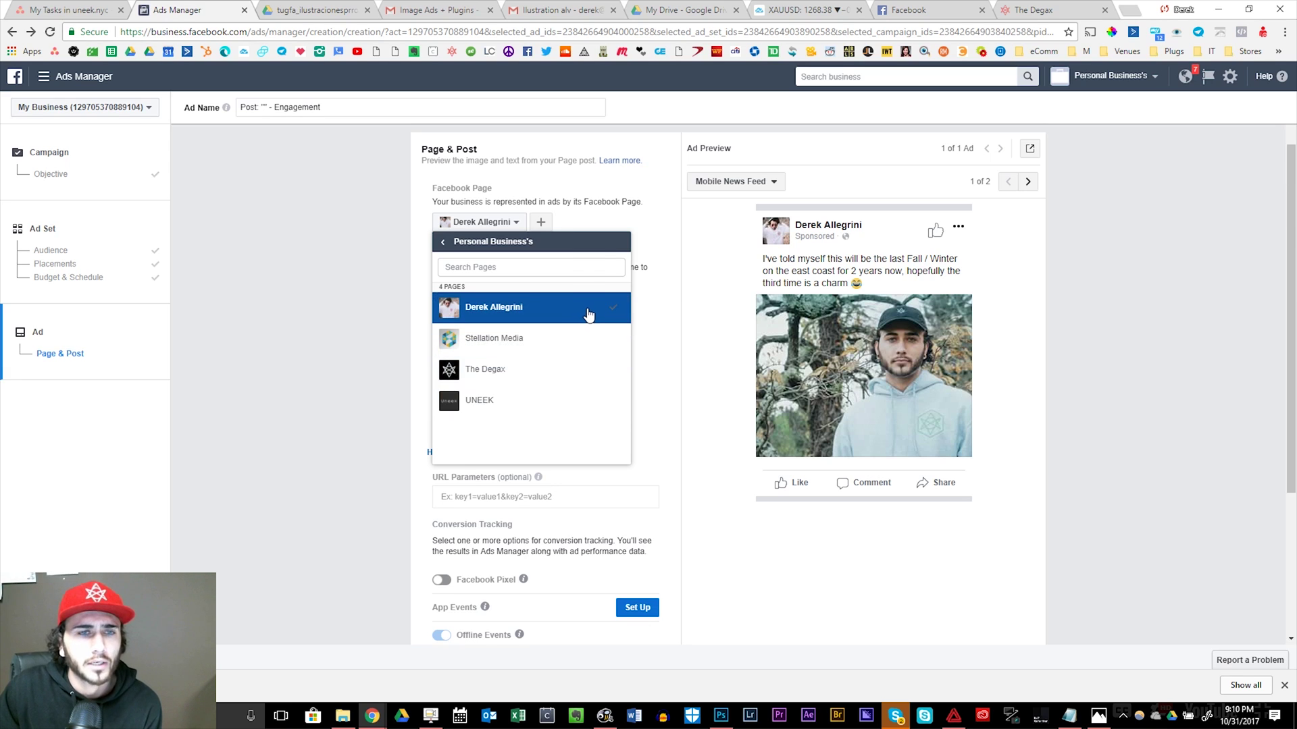
left_click(574, 370)
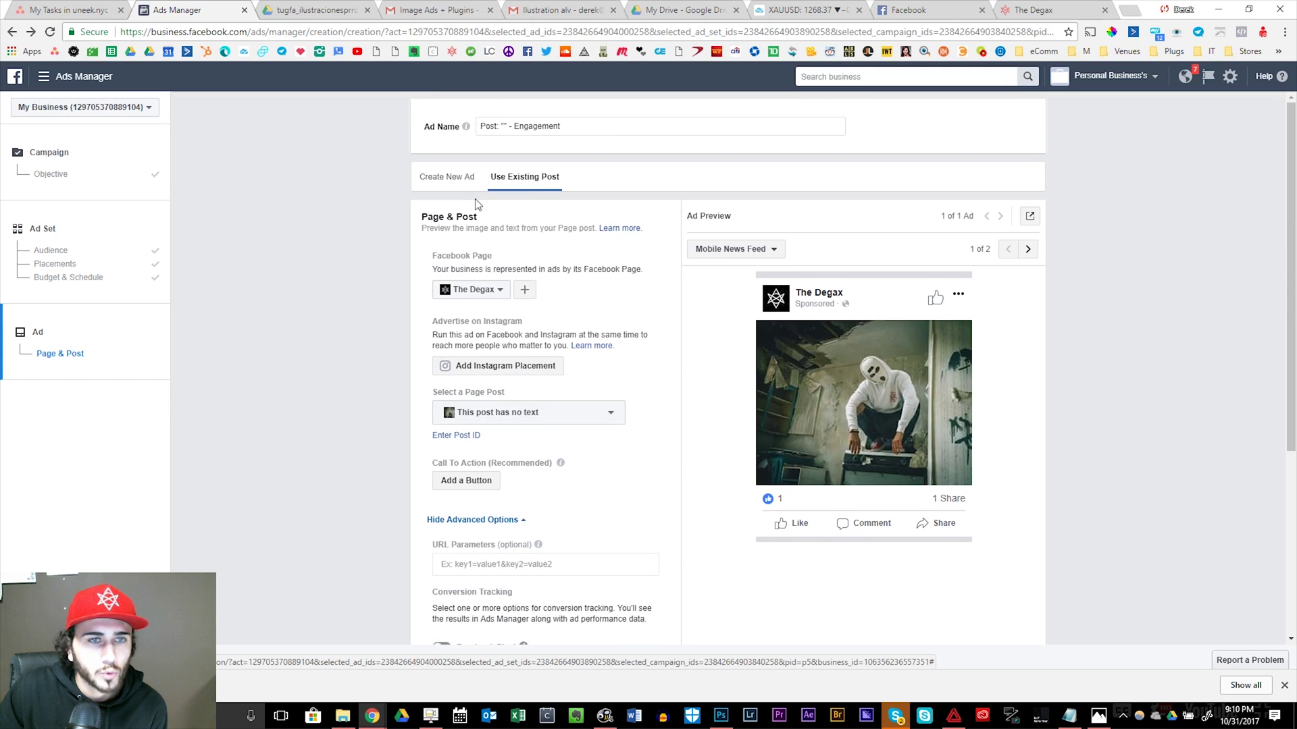
Create a new Single Image ad using the 1200 × 628 image from the library
left_click(469, 180)
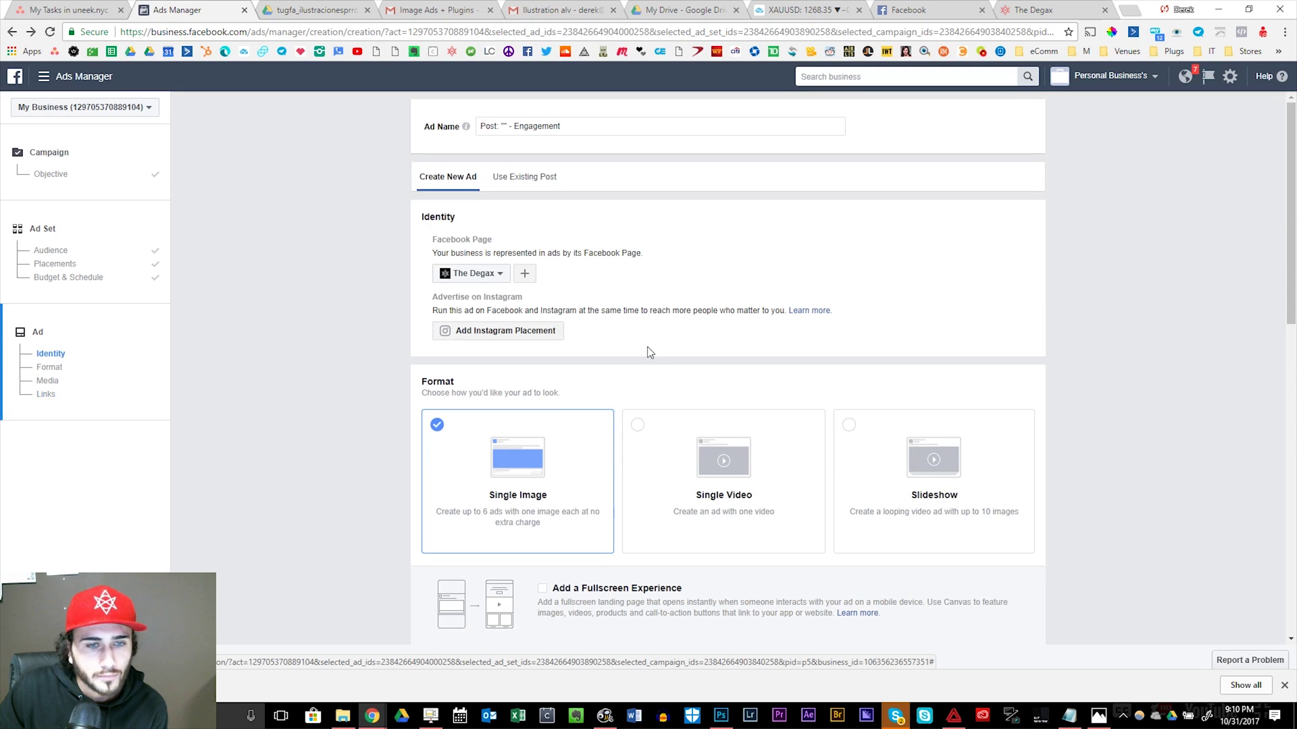
scroll(647, 352, "down", 4)
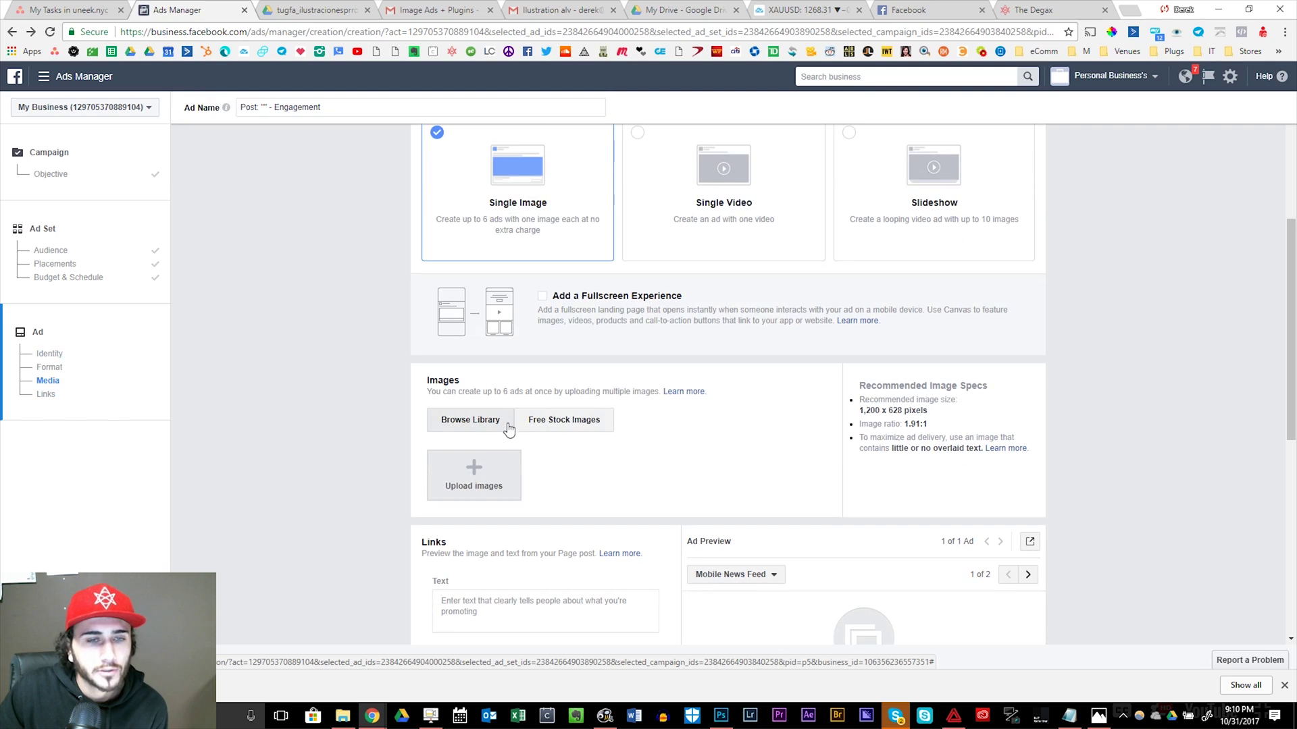
left_click(493, 427)
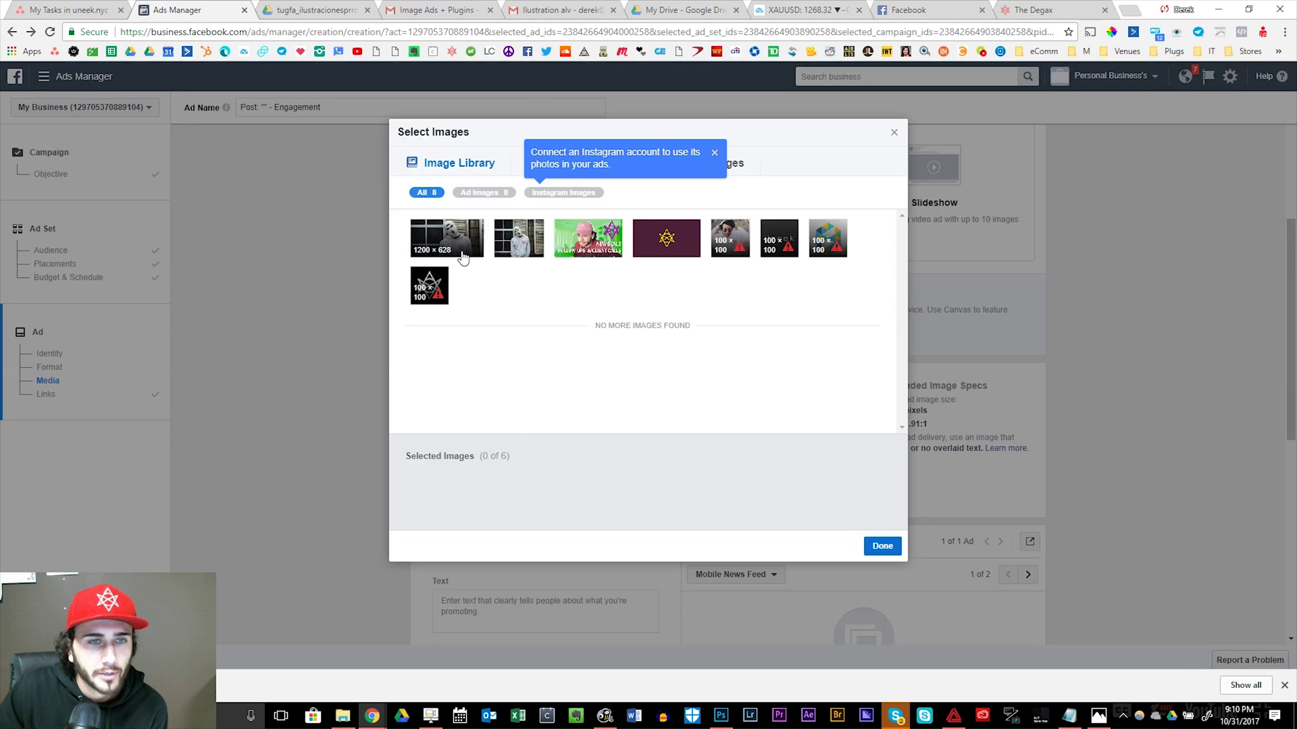
left_click(463, 256)
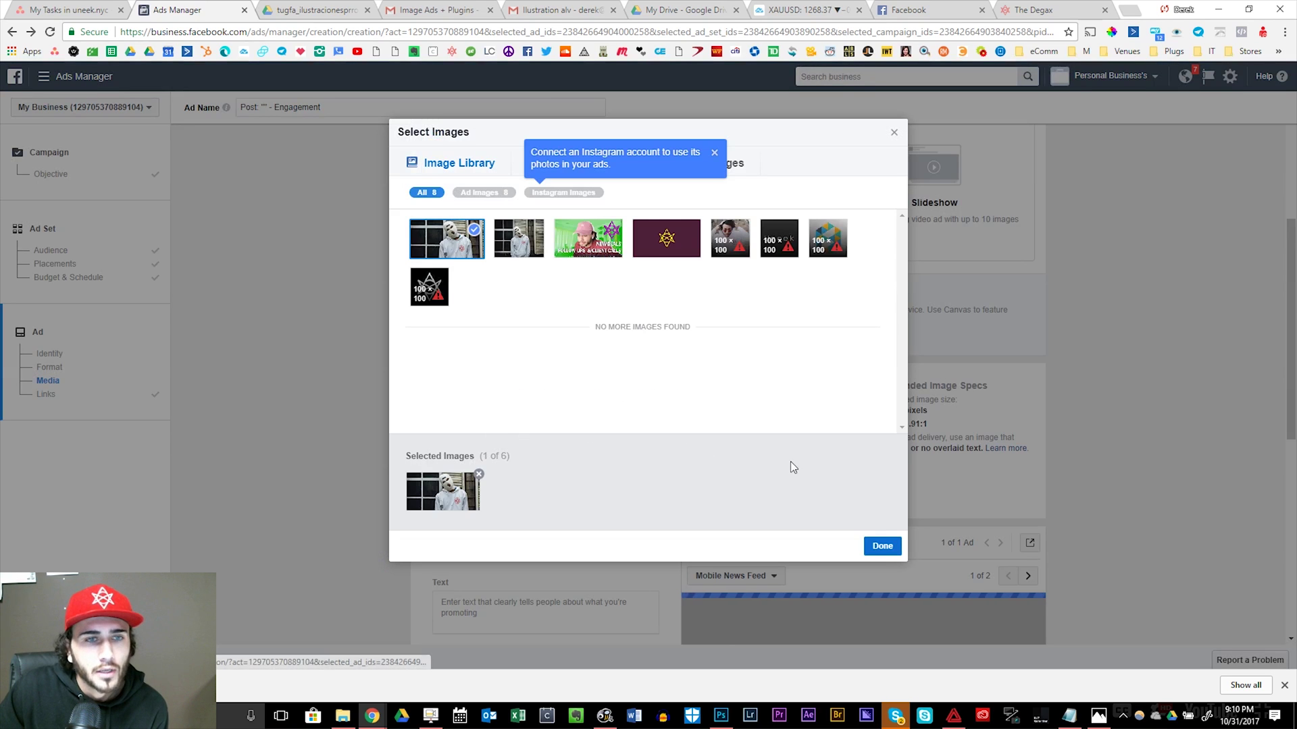
left_click(881, 547)
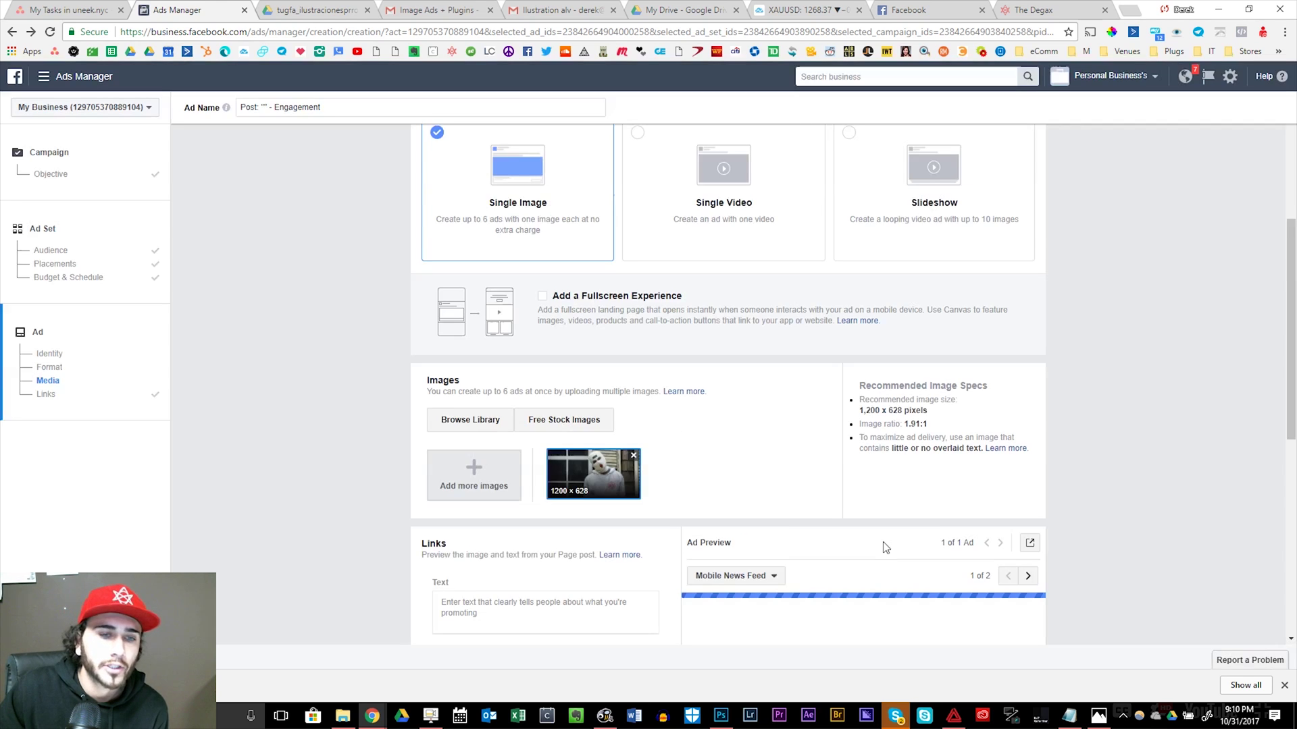
scroll(770, 459, "down", 2)
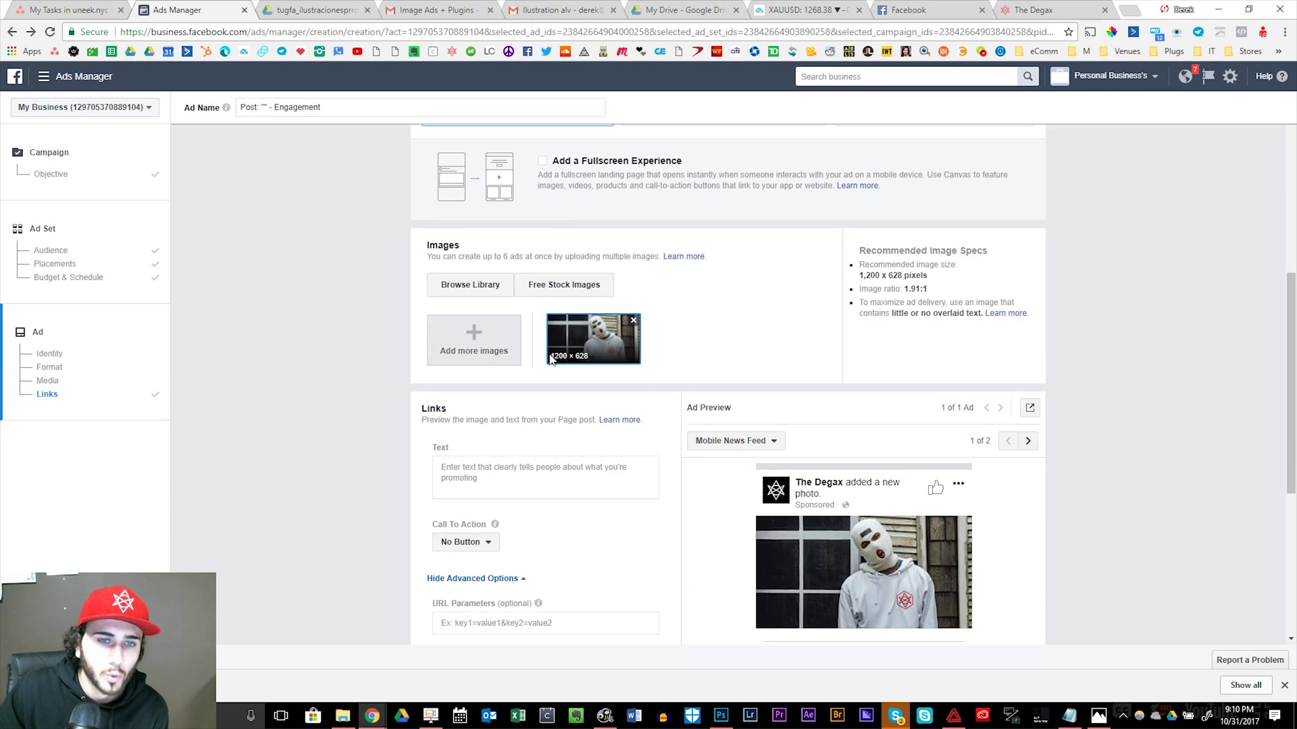
scroll(581, 368, "down", 2)
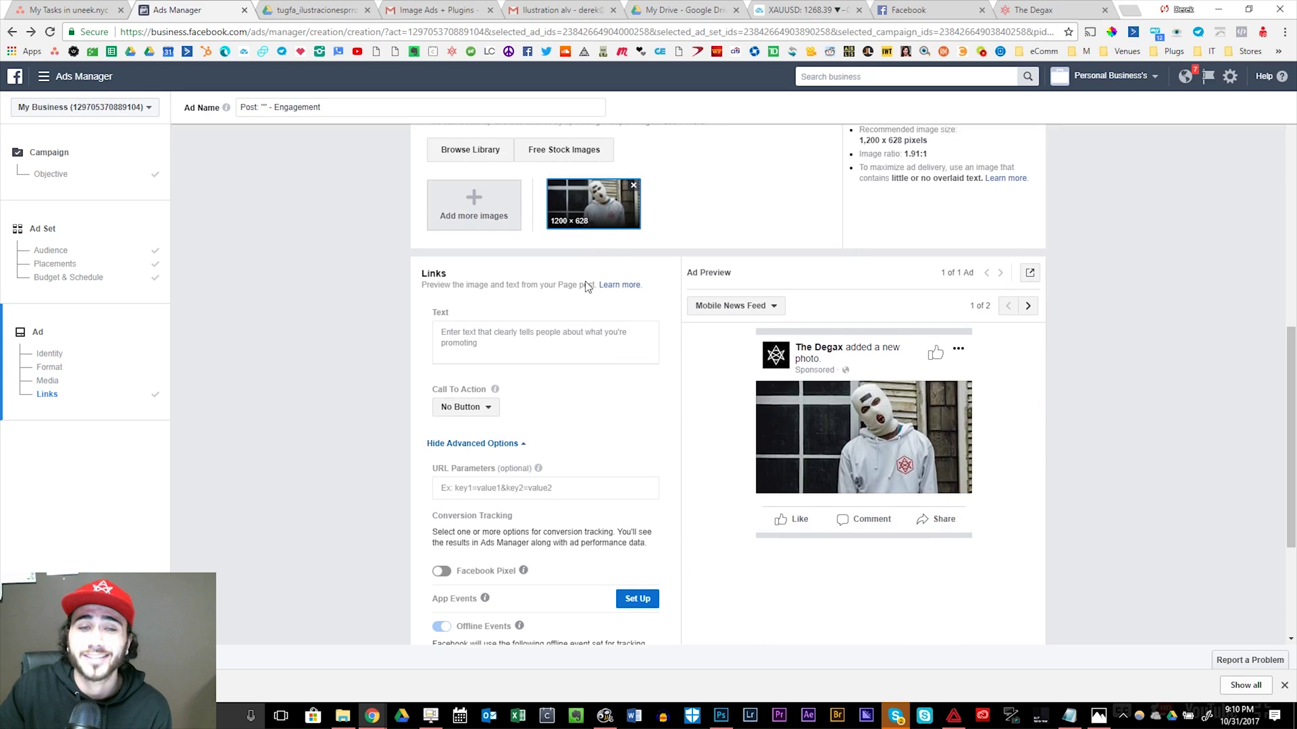
left_click(598, 337)
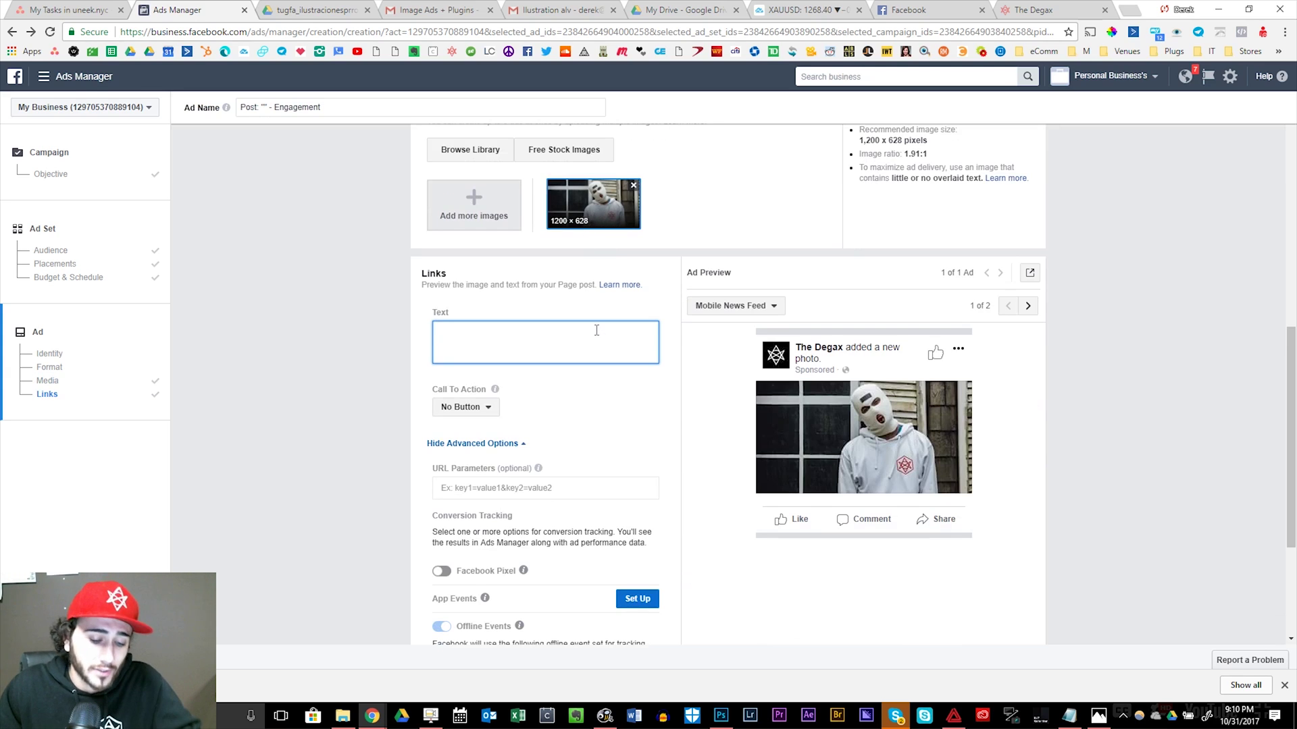
Paste the three-line welcome ad text and set the call to action to Shop Now
type("Welcome To The Degax Shop Our Full Collection http://thedegax.com/store-front/")
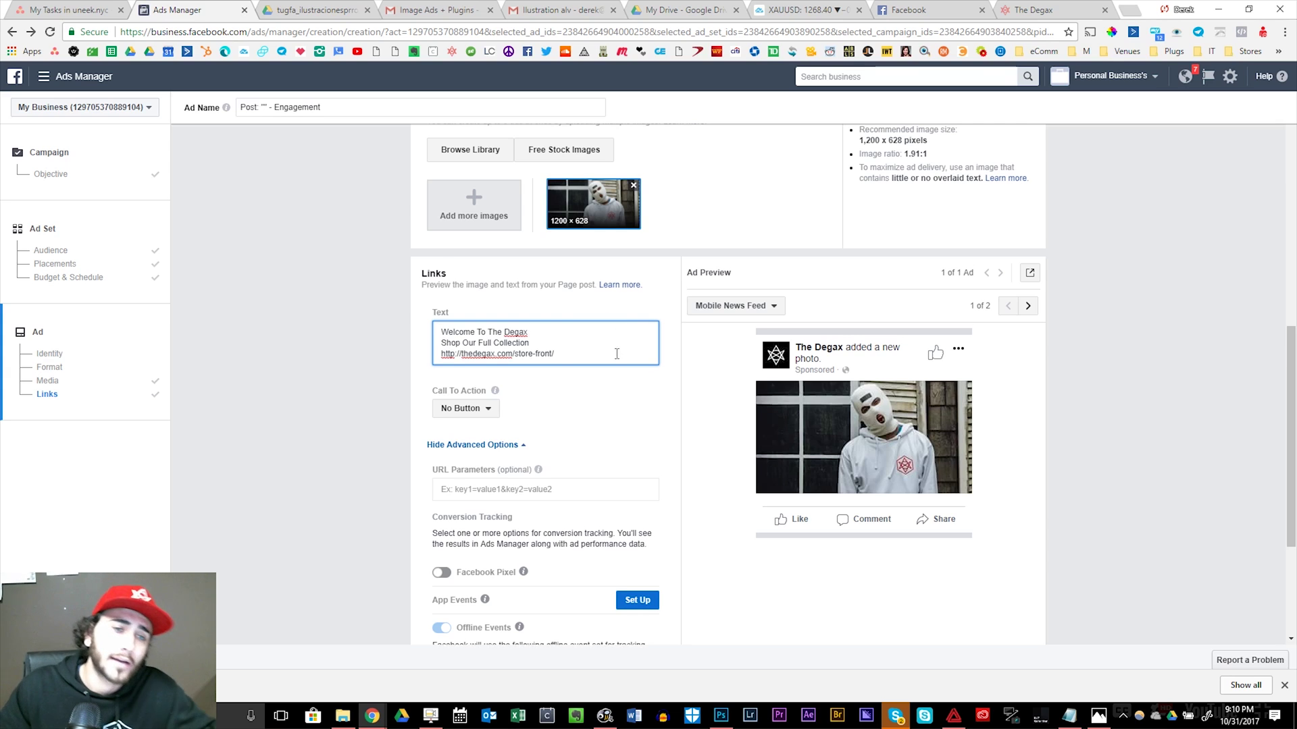
left_click(451, 414)
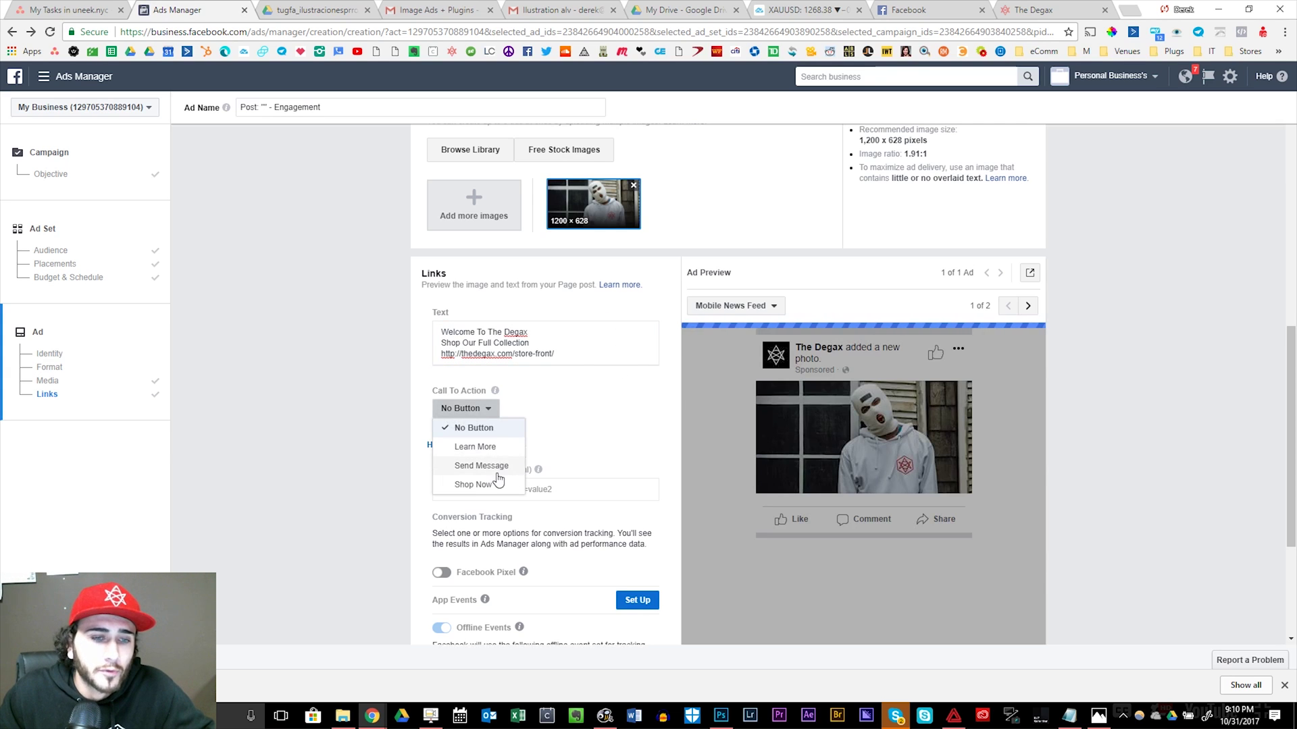
left_click(459, 484)
Copy the store-front URL from the ad text into Website URL and switch to The Degax tab
left_click_drag(575, 352, 425, 357)
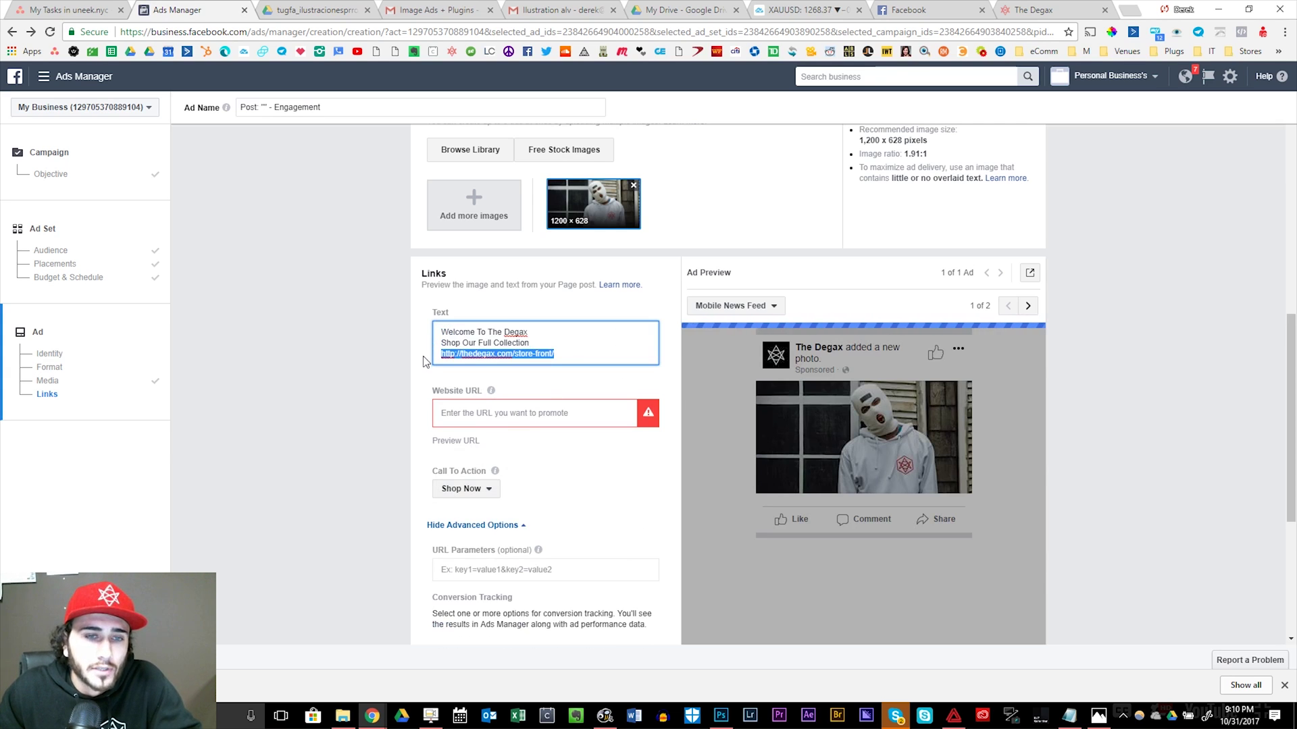
key("ctrl+c")
left_click(513, 424)
key("ctrl+v")
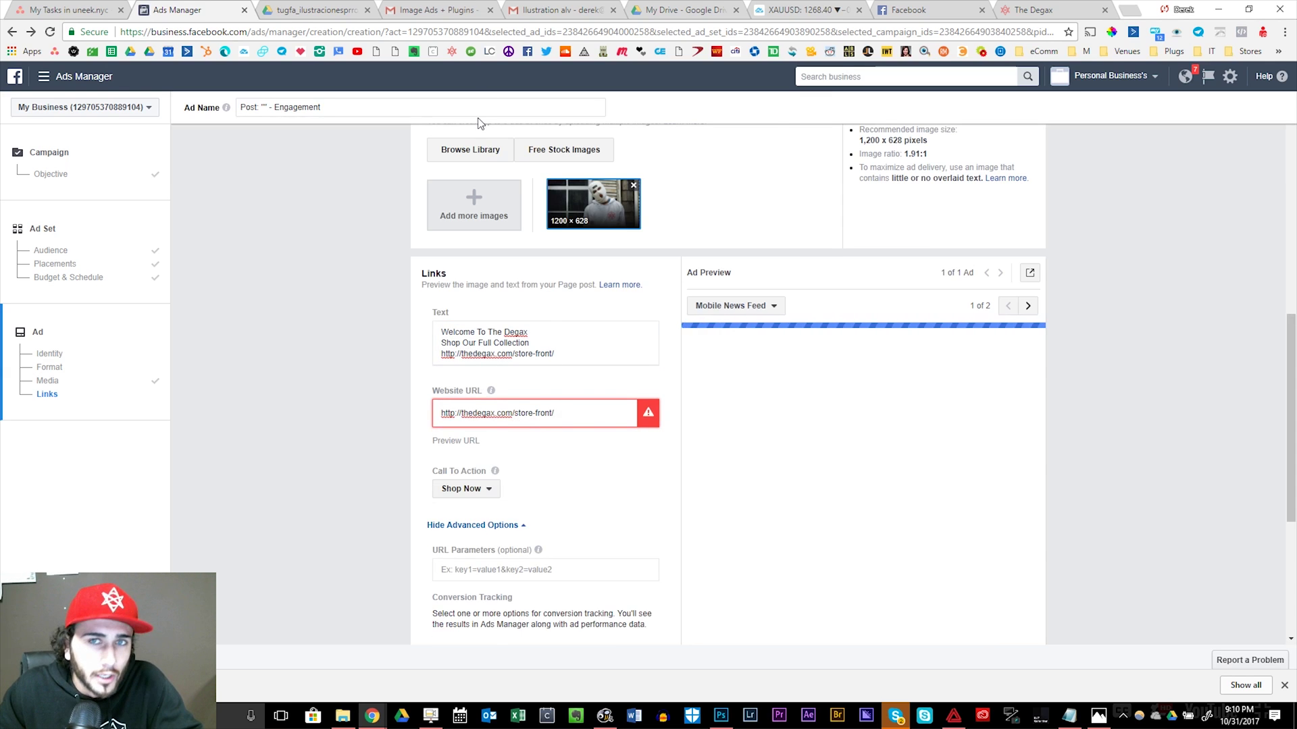
left_click(1065, 17)
scroll(935, 327, "up", 10)
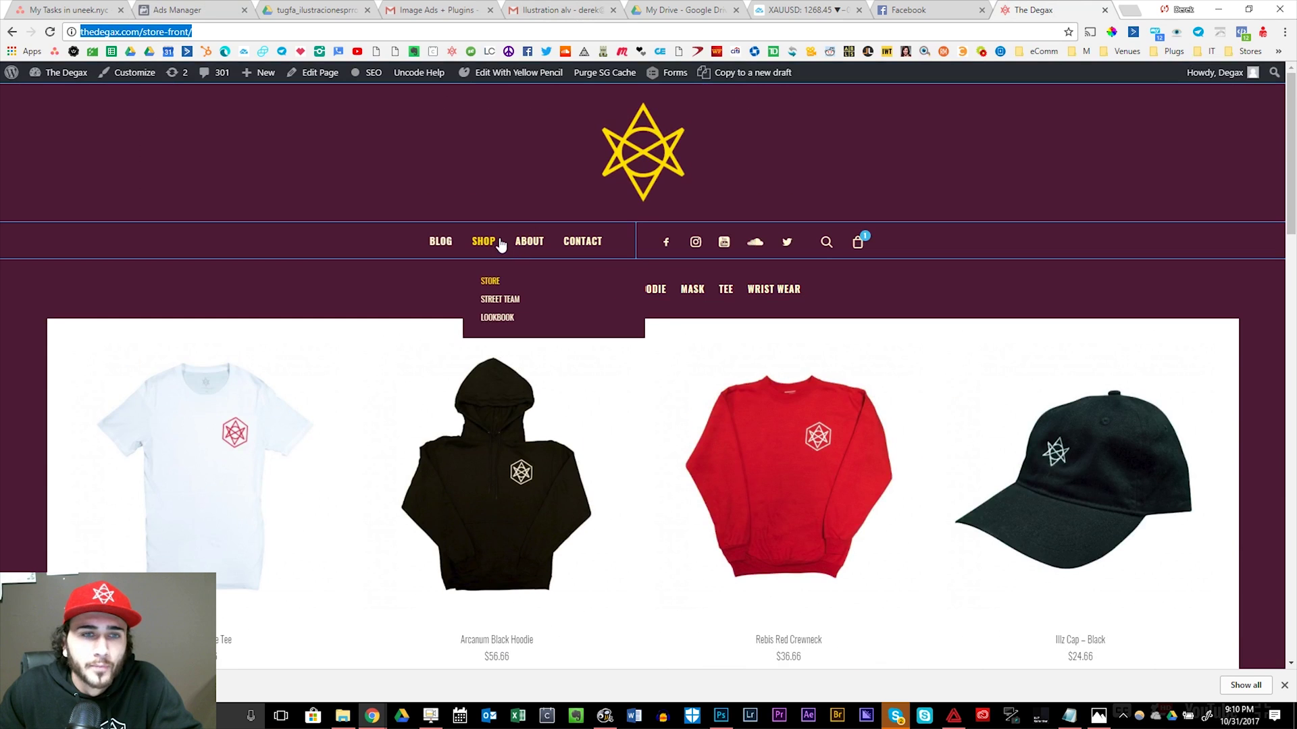
Open the Degax SHOP page and scroll past Arcanum Phase Rebis, Heist Mask and Take a Trip to the footer
left_click(481, 244)
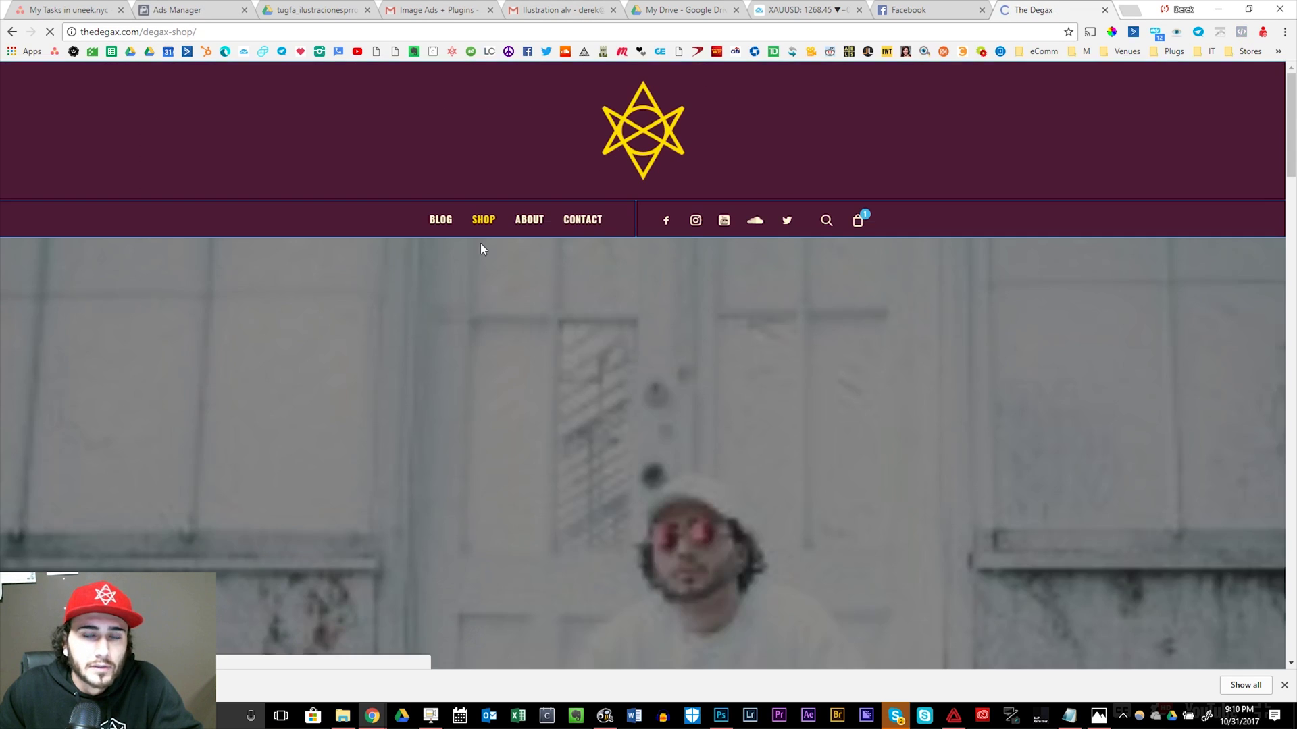
scroll(1043, 330, "down", 1)
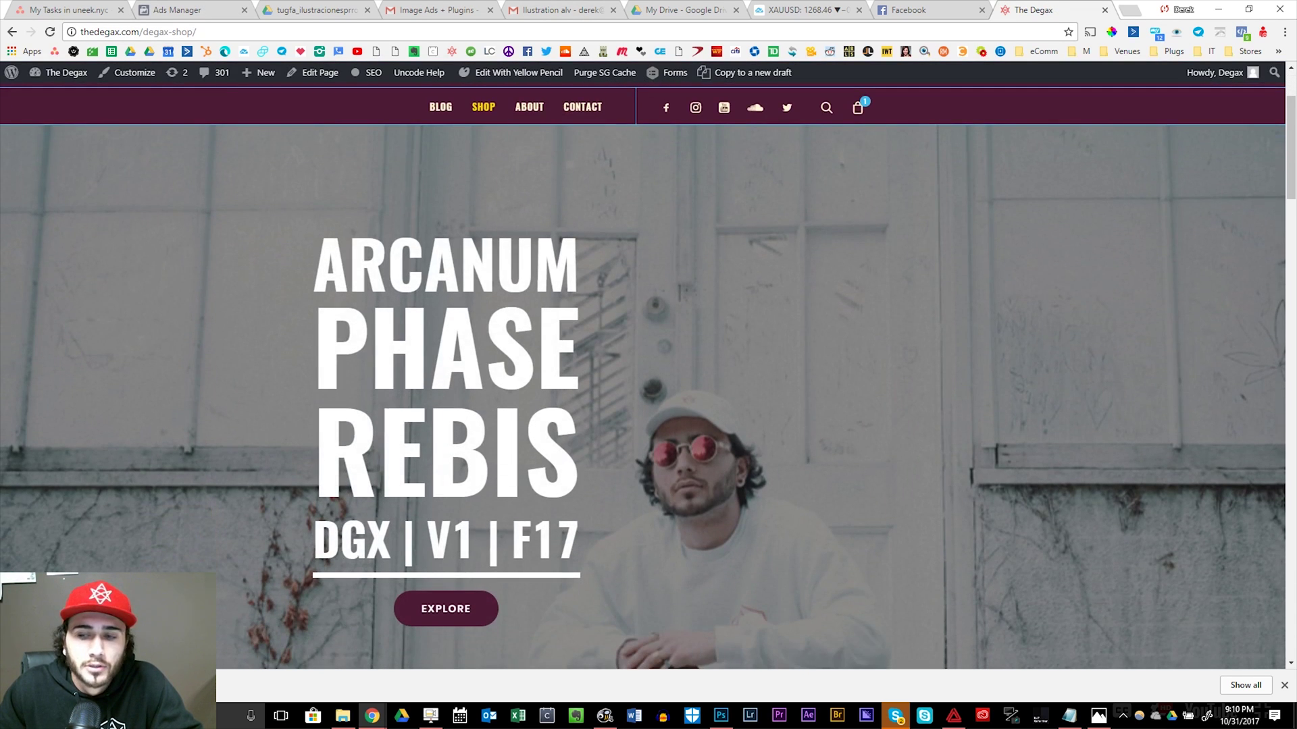
left_click(1284, 685)
scroll(1047, 456, "down", 2)
scroll(1047, 458, "down", 10)
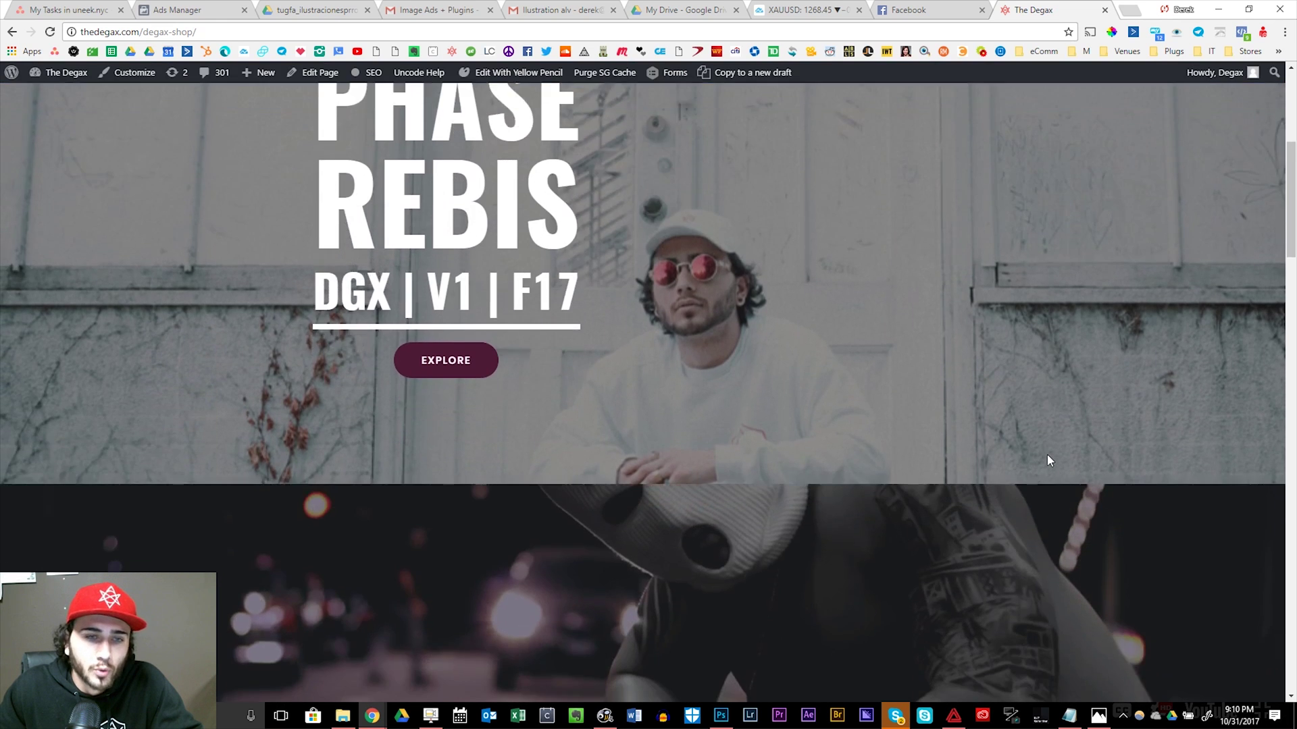
scroll(1032, 440, "down", 5)
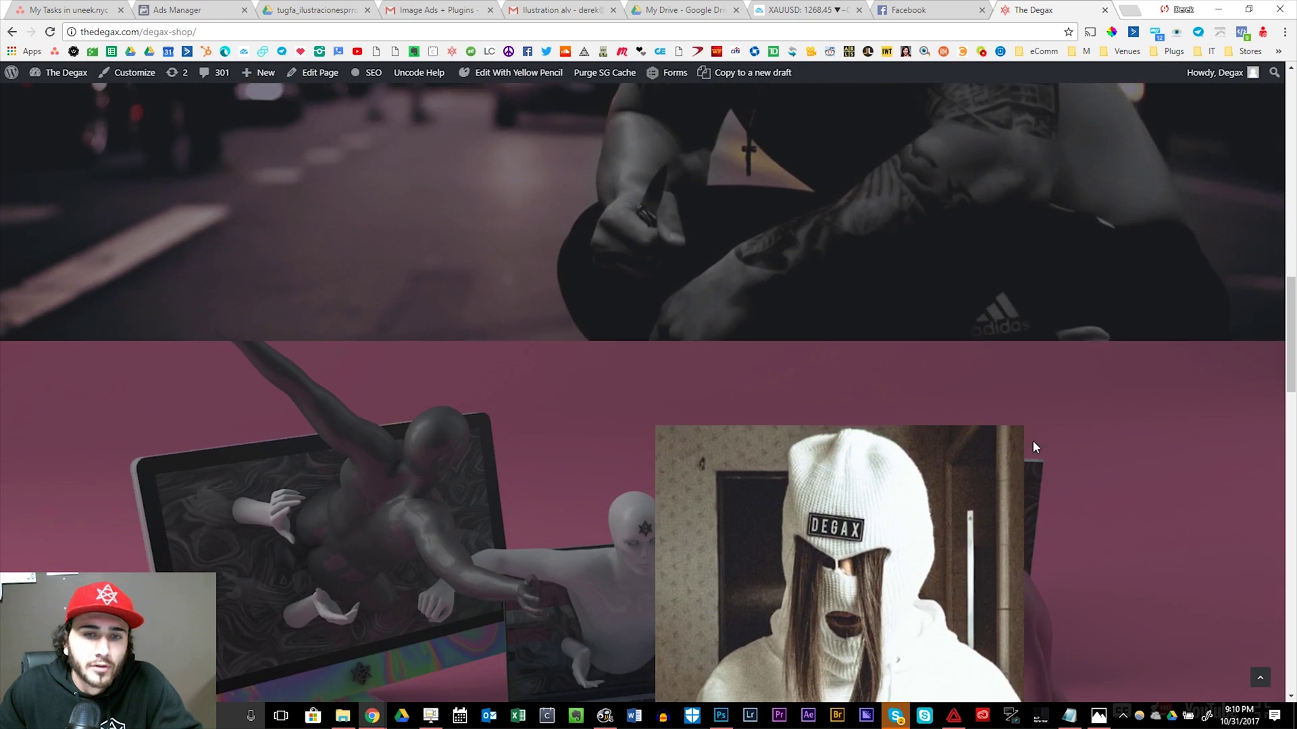
scroll(1014, 439, "down", 15)
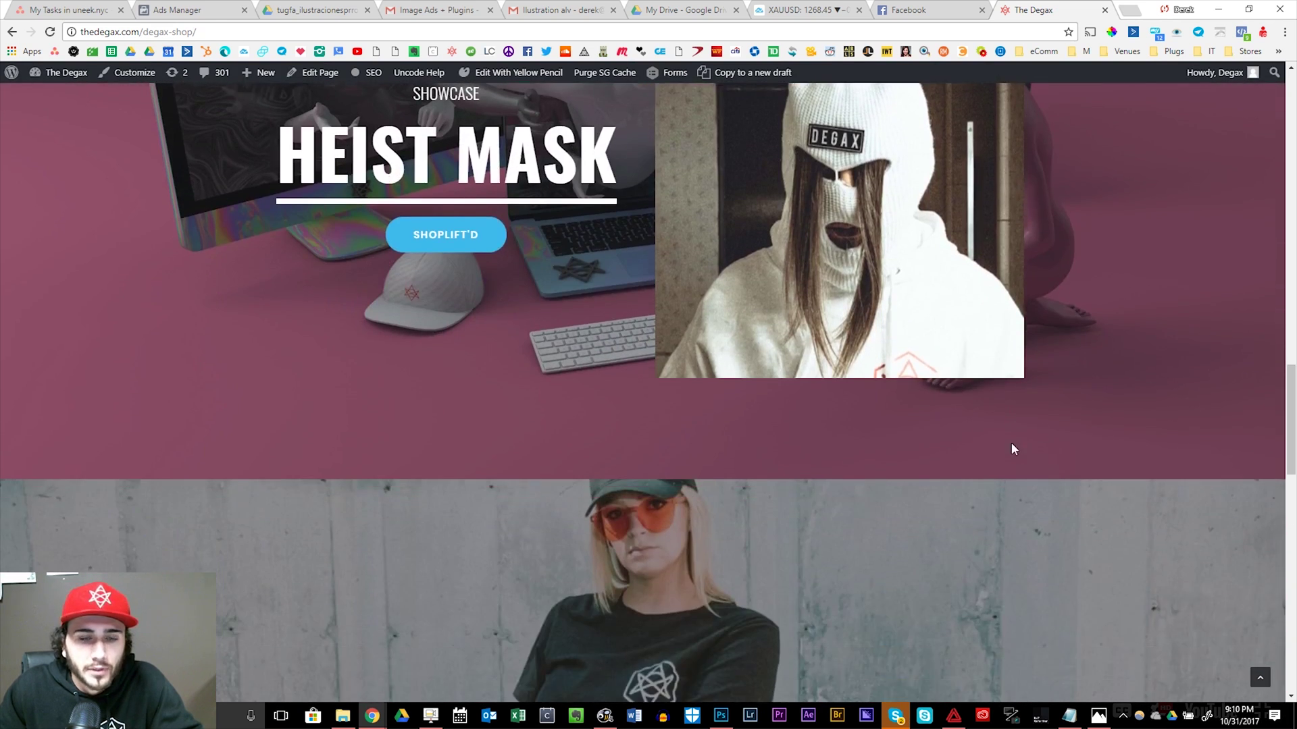
scroll(1075, 436, "down", 10)
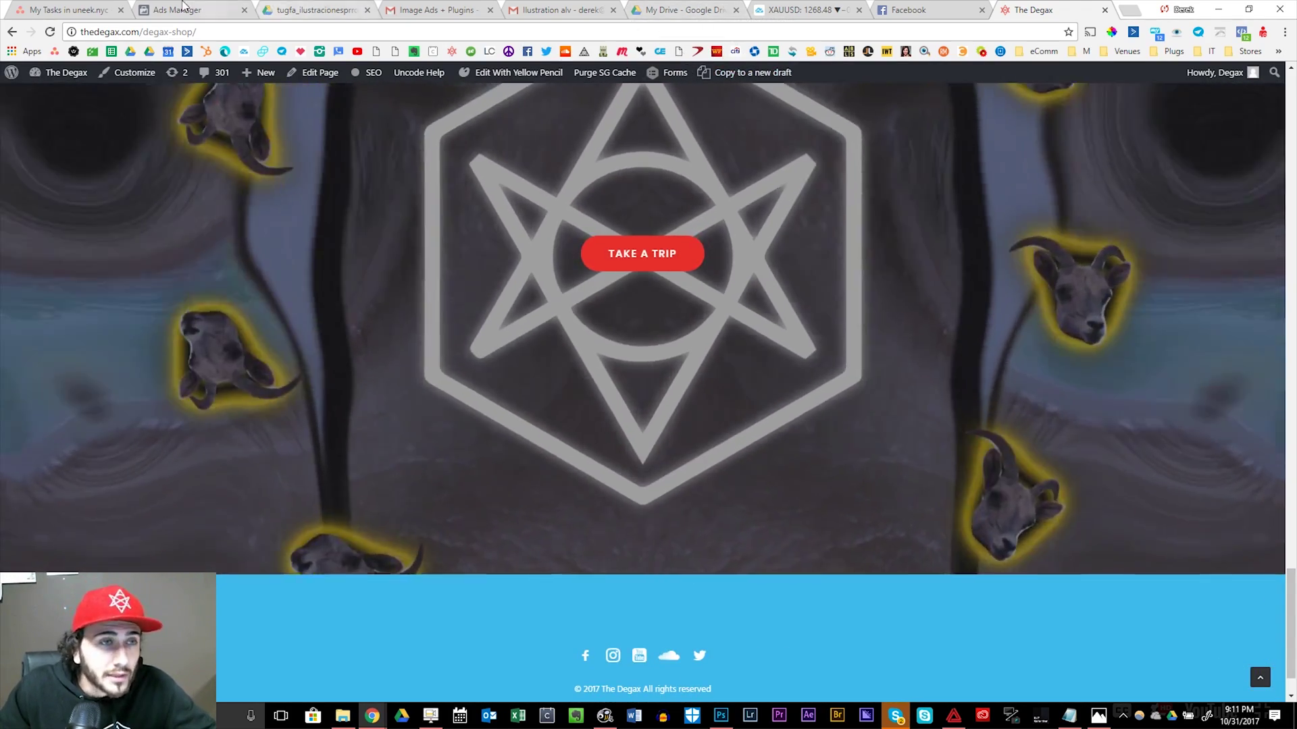
Back in Ads Manager, finish the website URL and keep Shop Now as call to action
left_click(182, 9)
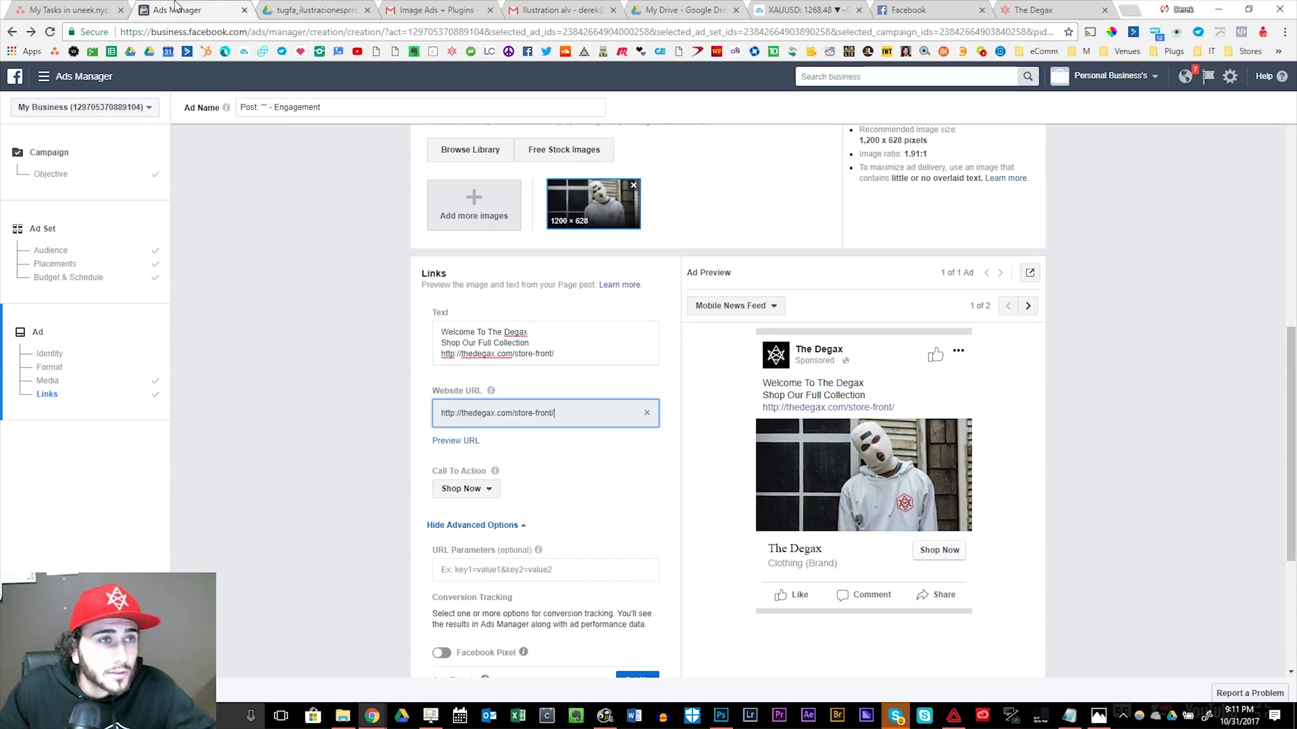
left_click(676, 451)
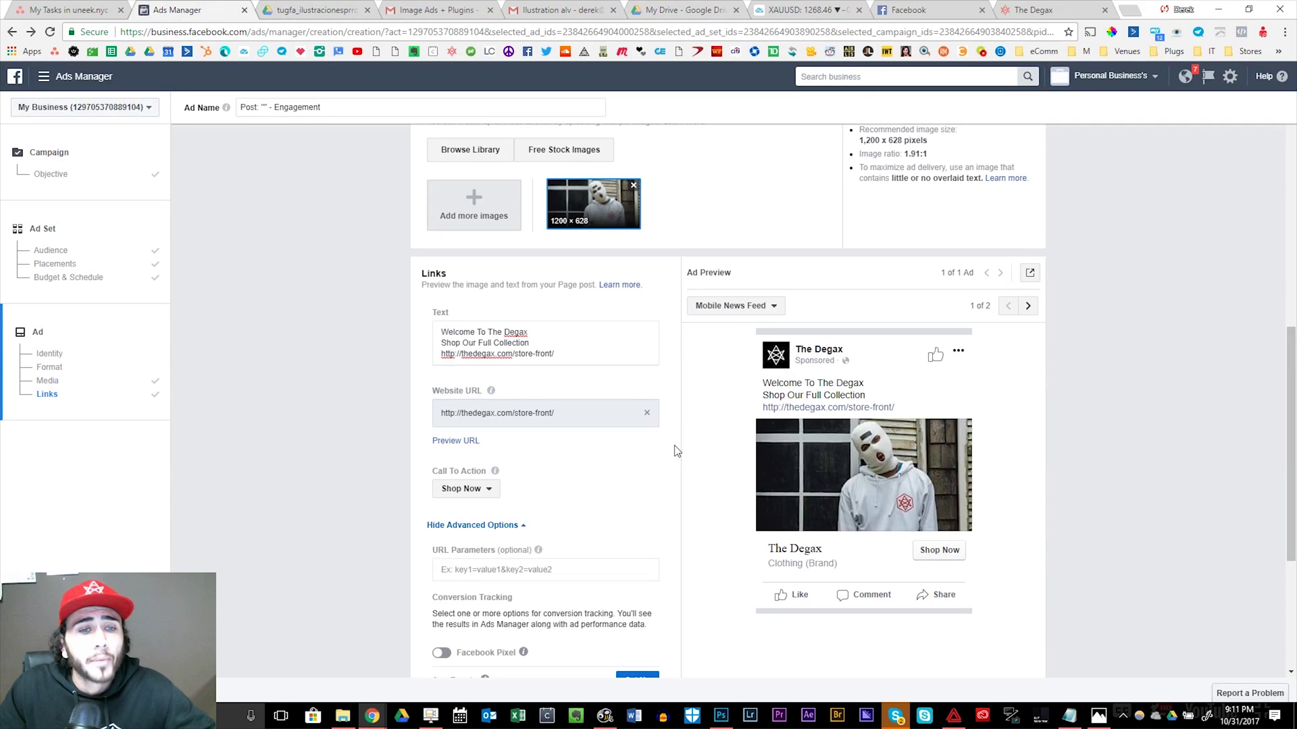
scroll(673, 460, "down", 1)
left_click(495, 473)
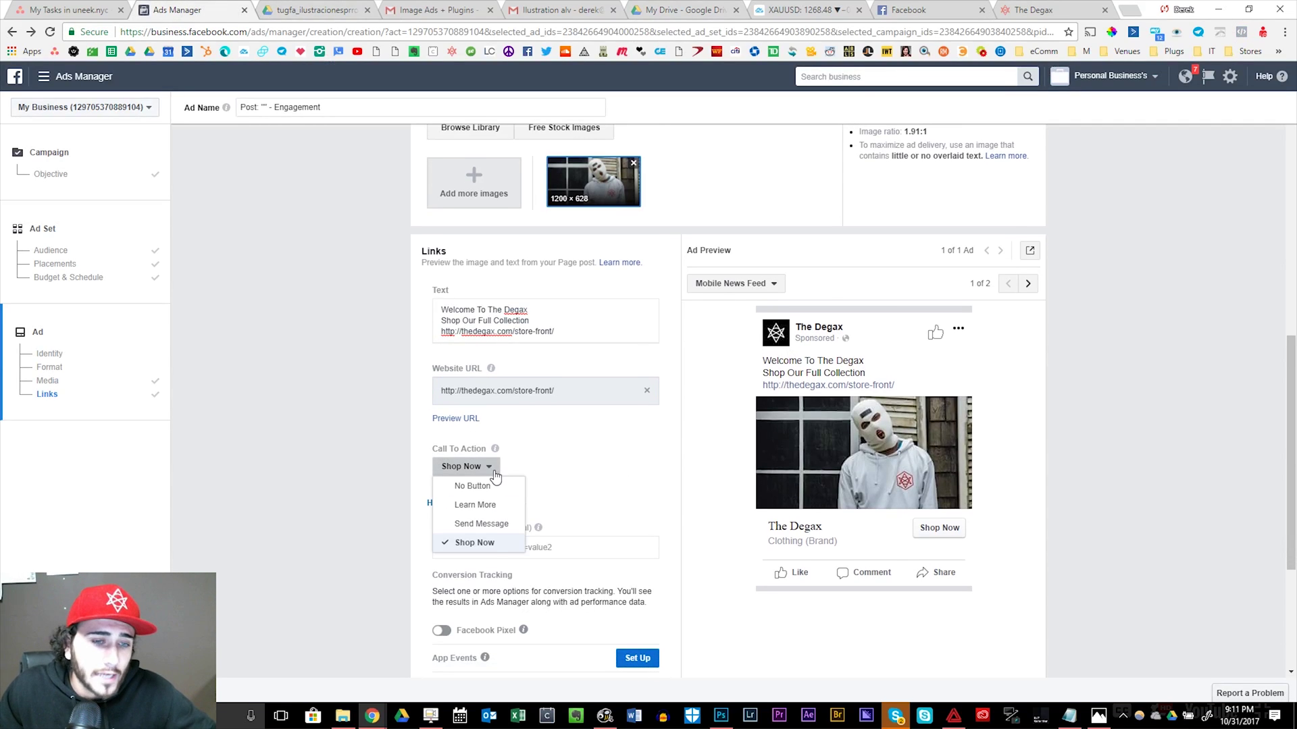
left_click(492, 543)
Turn on Facebook Pixel tracking using The Degax (Clothing) pixel
scroll(583, 487, "down", 2)
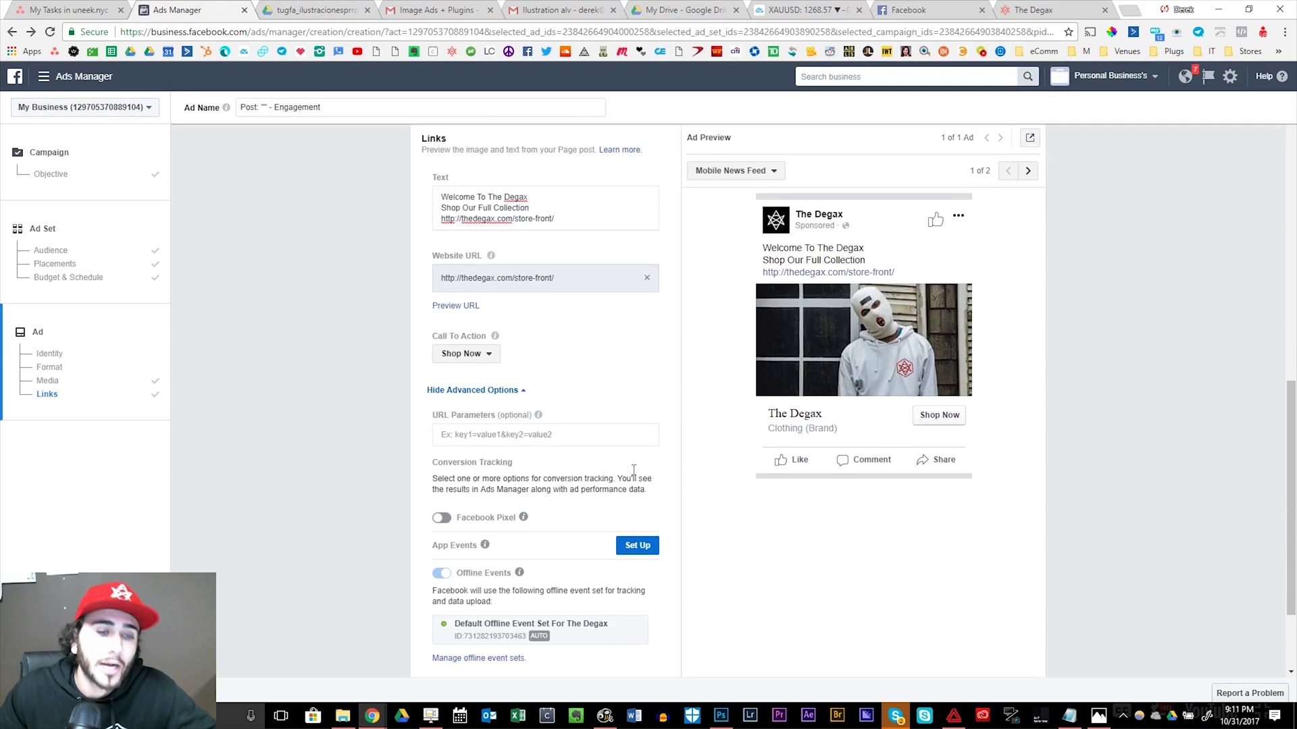
left_click(438, 520)
scroll(559, 446, "down", 2)
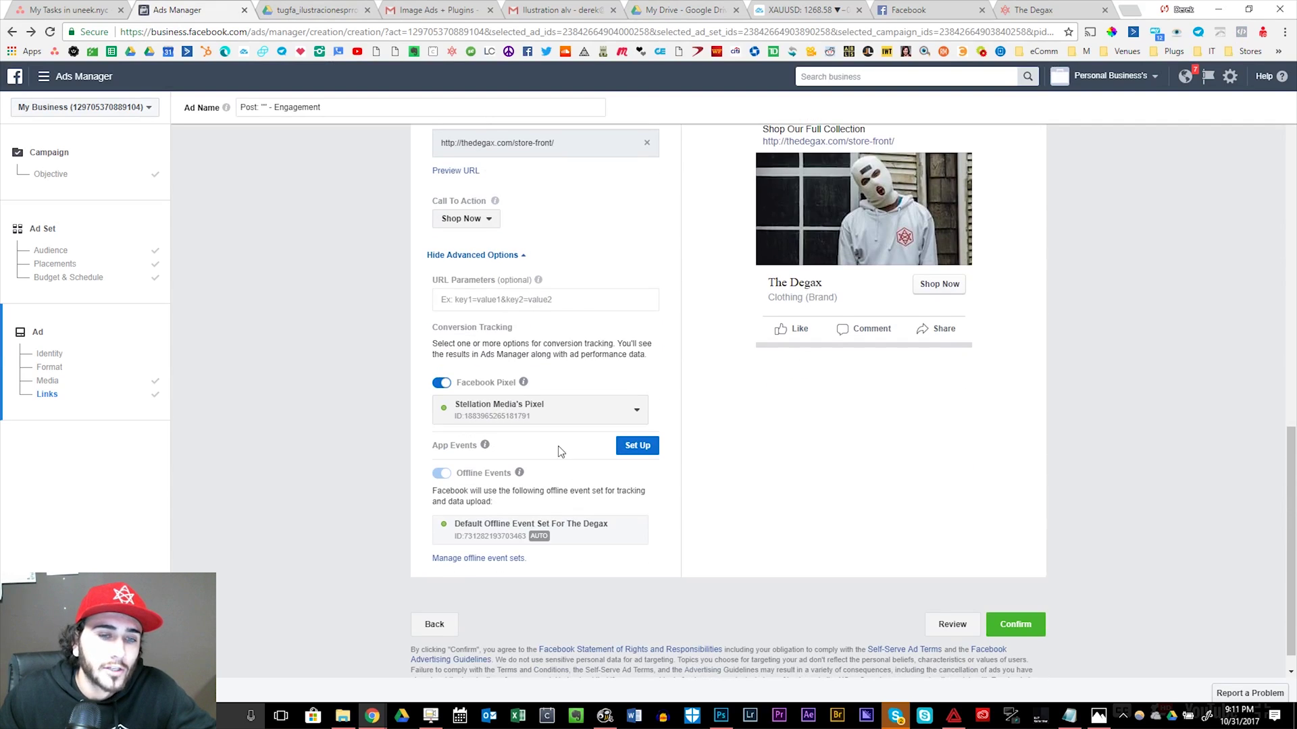
left_click(580, 412)
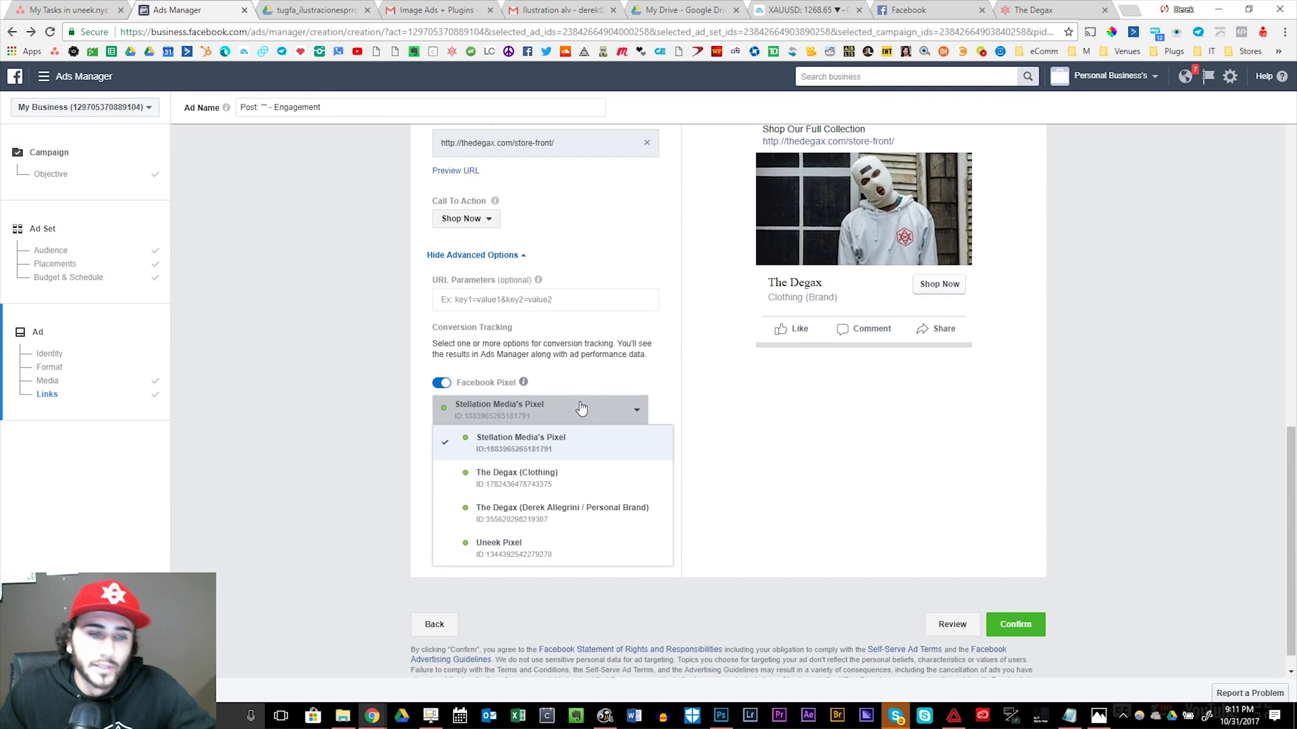
left_click(642, 483)
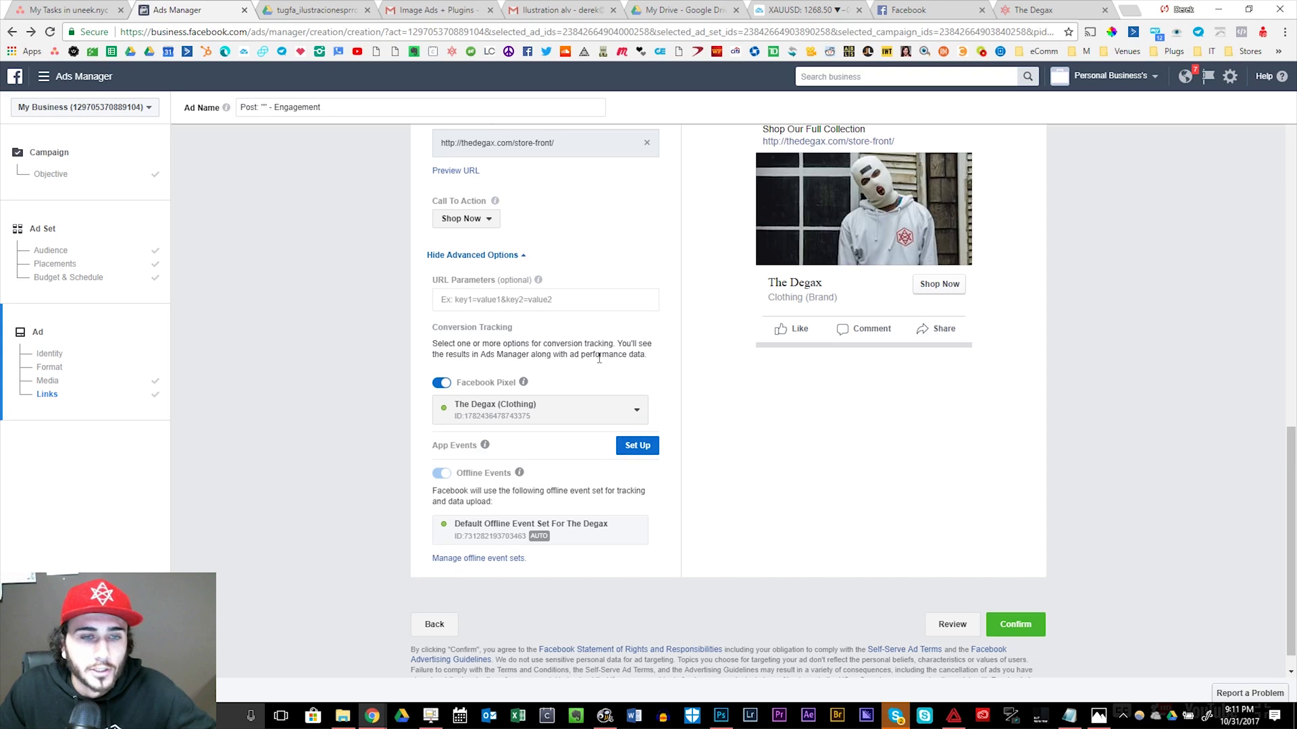
Review the ad text, selecting and then deselecting its last two lines
scroll(830, 479, "up", 3)
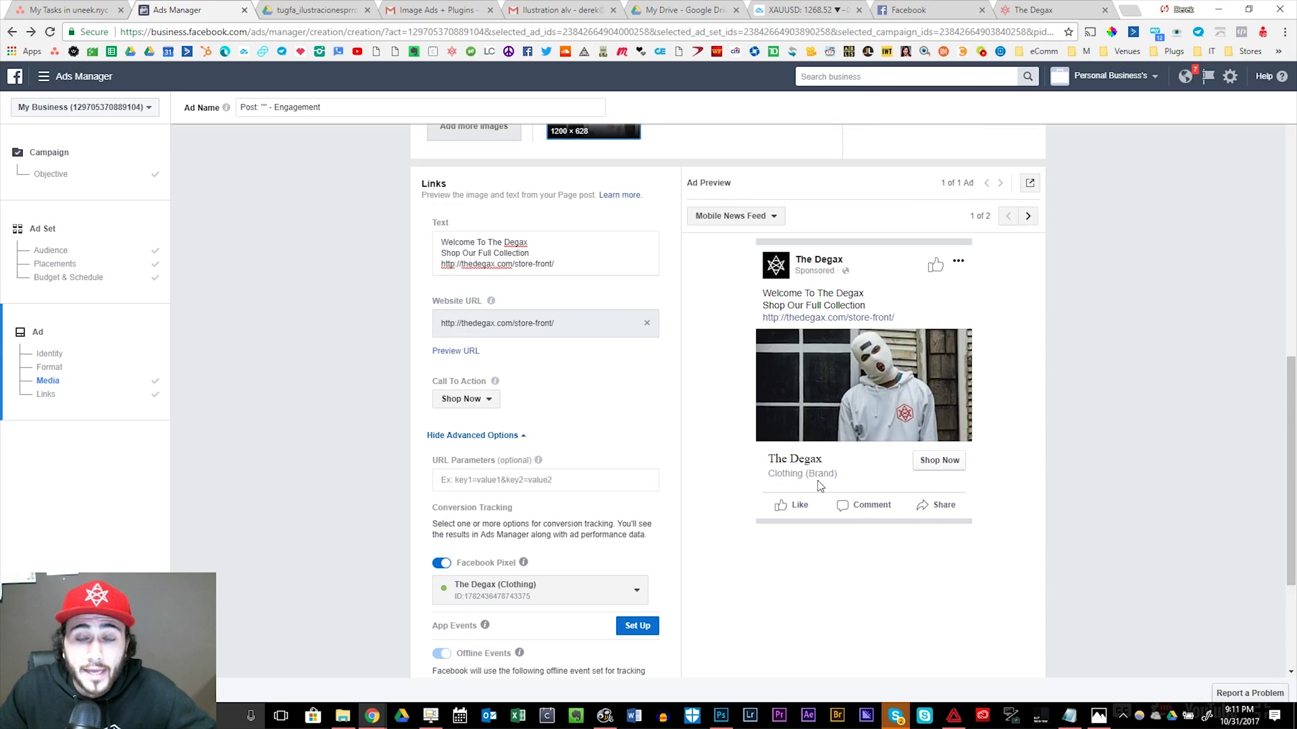
scroll(597, 382, "up", 1)
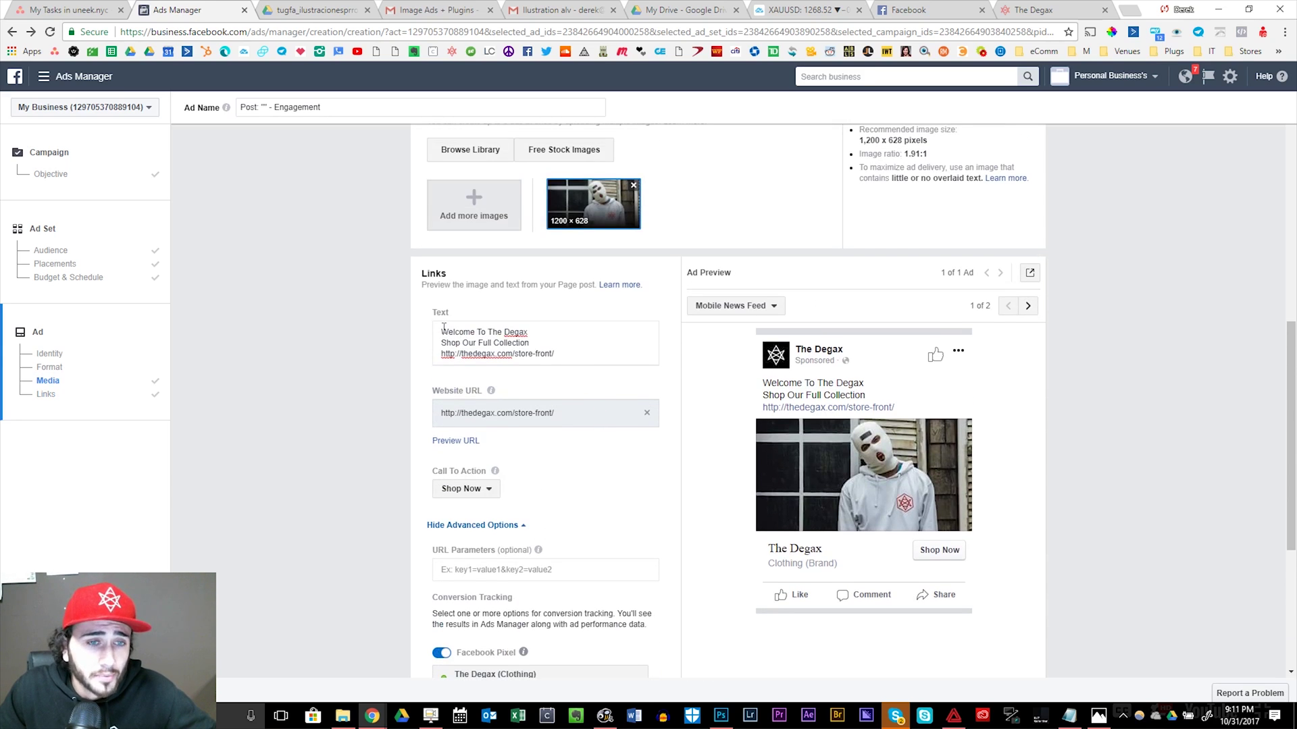
left_click_drag(555, 354, 609, 335)
left_click(610, 334)
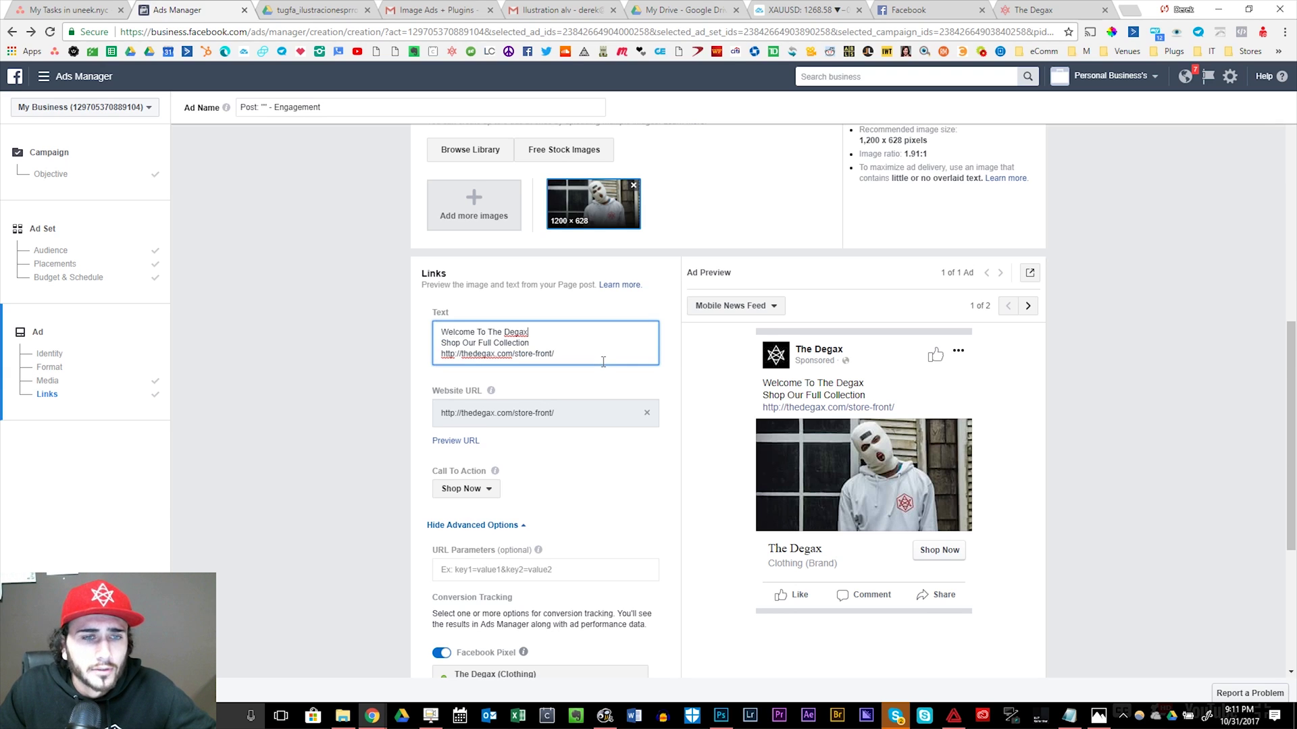
scroll(748, 531, "down", 2)
left_click(725, 525)
scroll(726, 521, "down", 2)
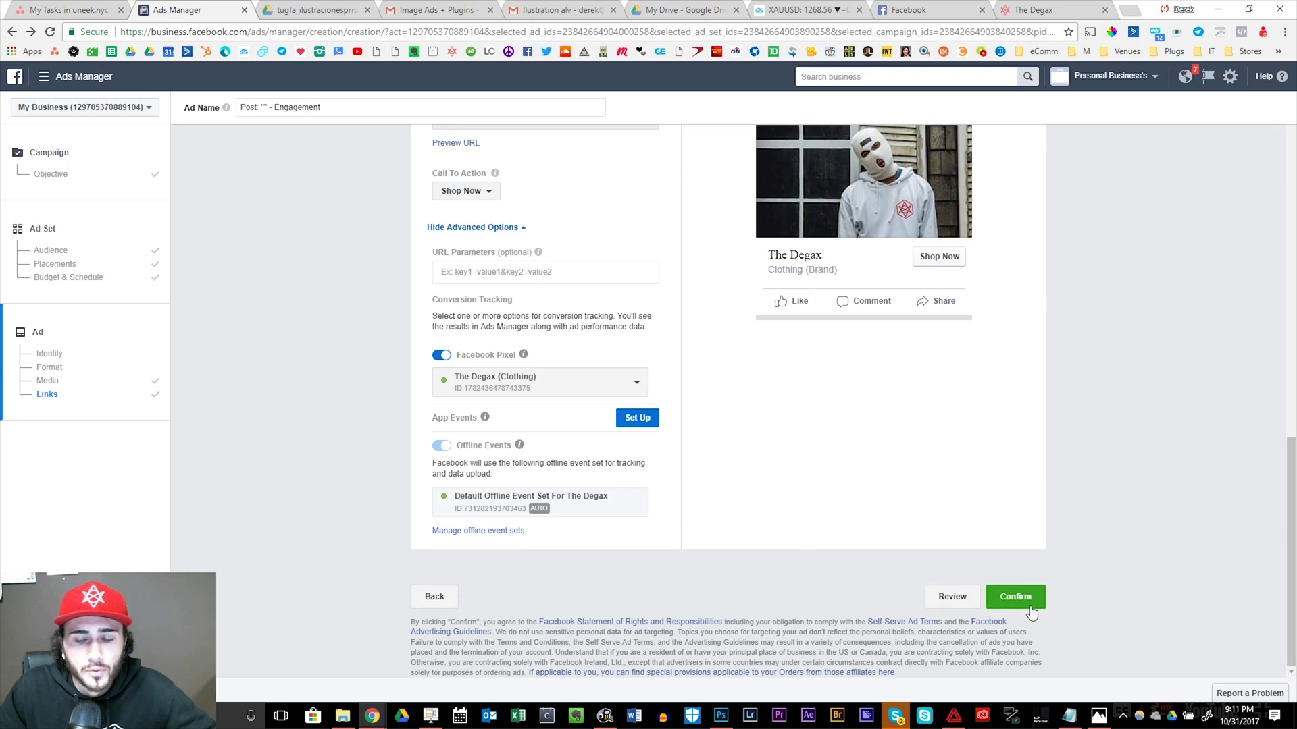
Back in the ad set's Budget & Schedule, switch the schedule to a specific start and end date
left_click(83, 279)
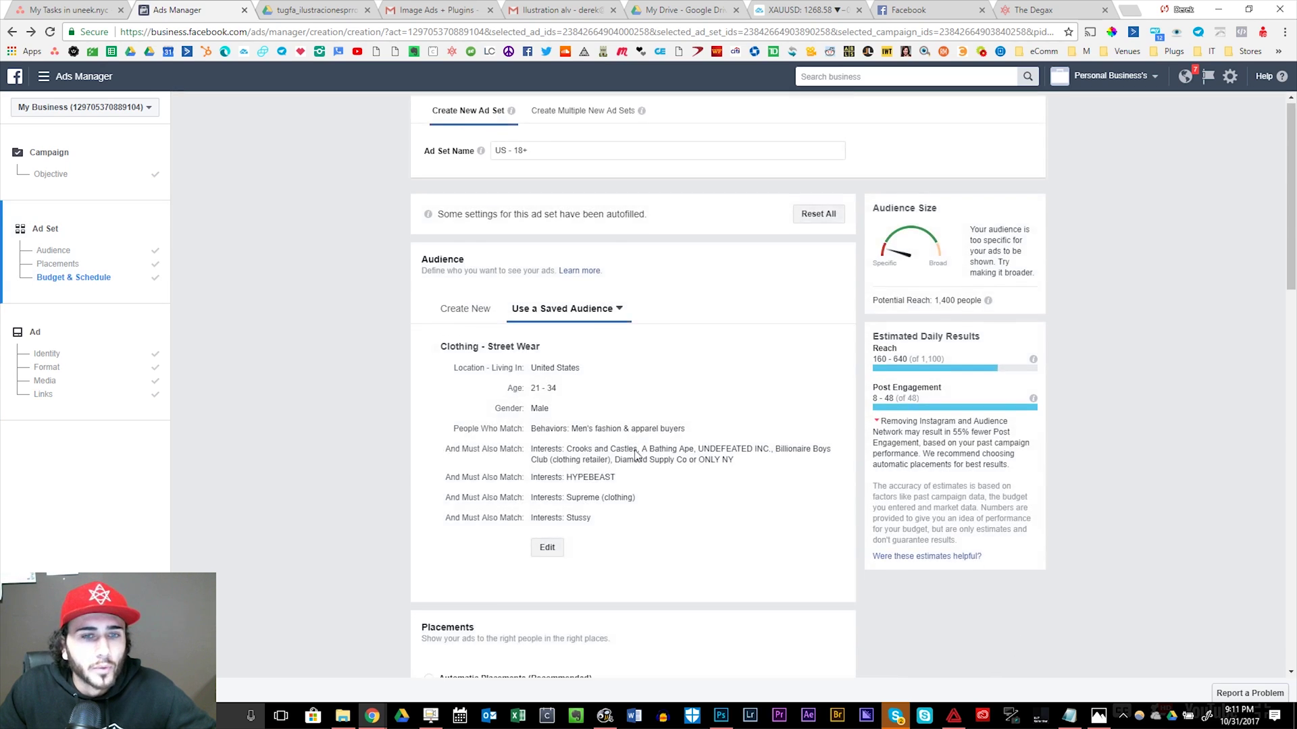
scroll(702, 455, "up", 3)
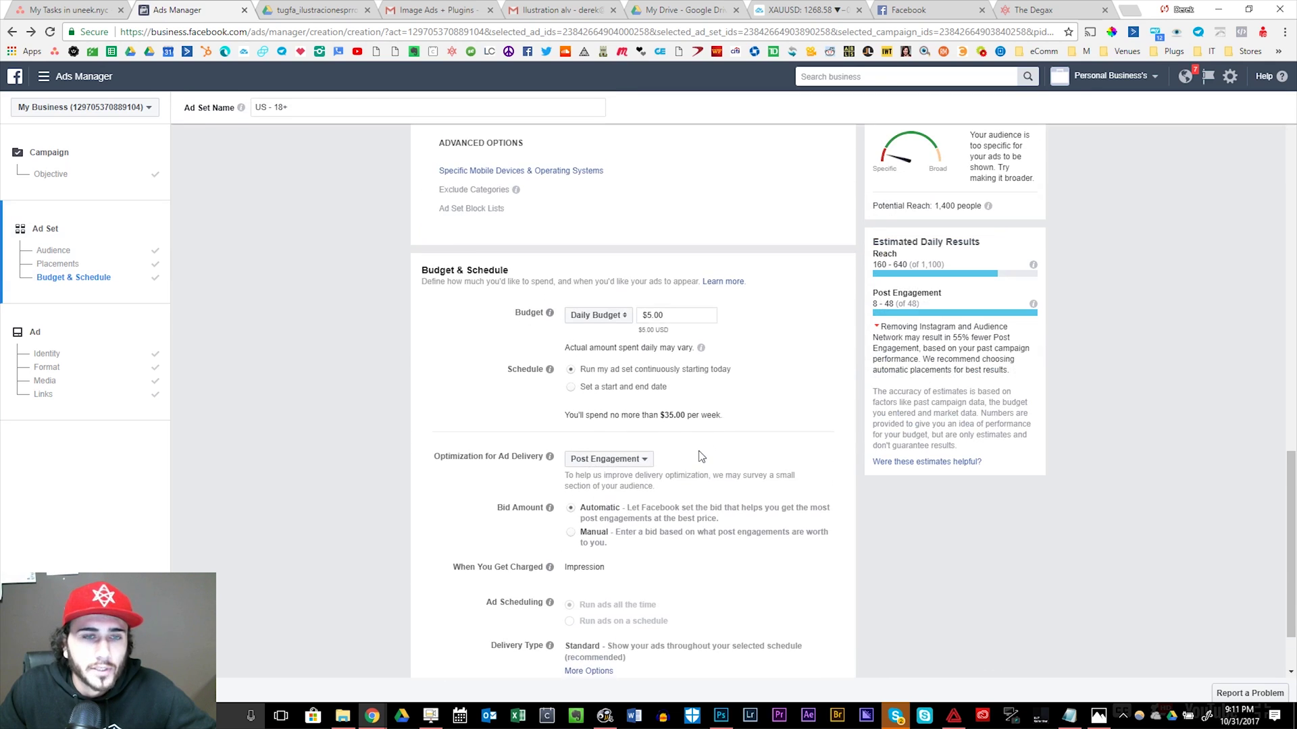
scroll(705, 446, "up", 4)
scroll(706, 439, "down", 5)
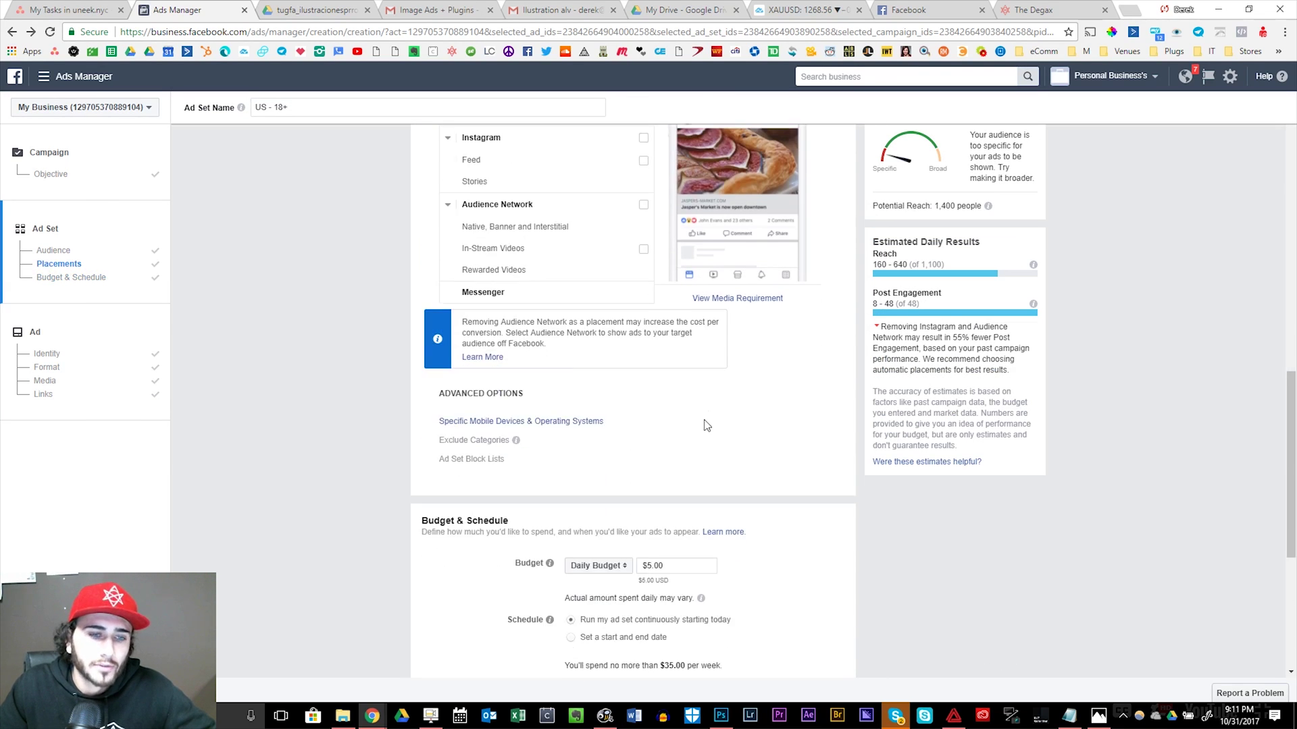
scroll(710, 417, "down", 1)
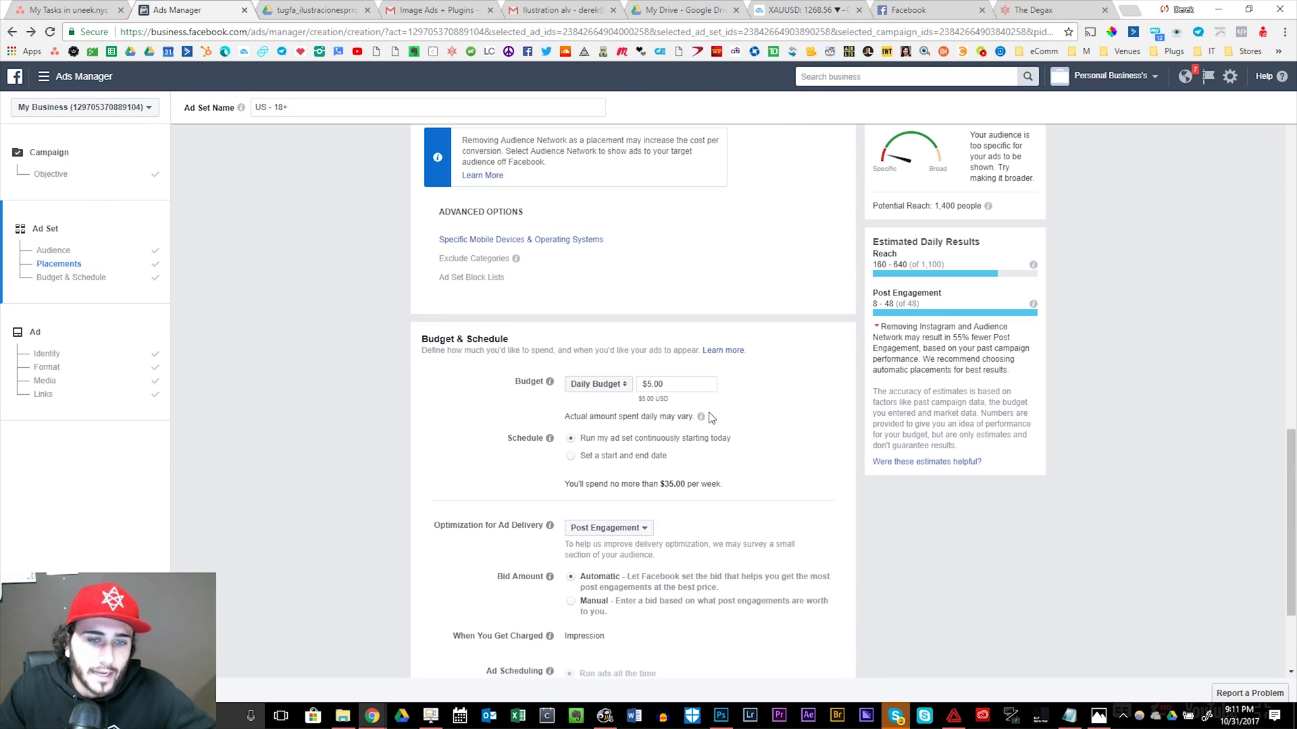
left_click(658, 453)
scroll(675, 439, "down", 2)
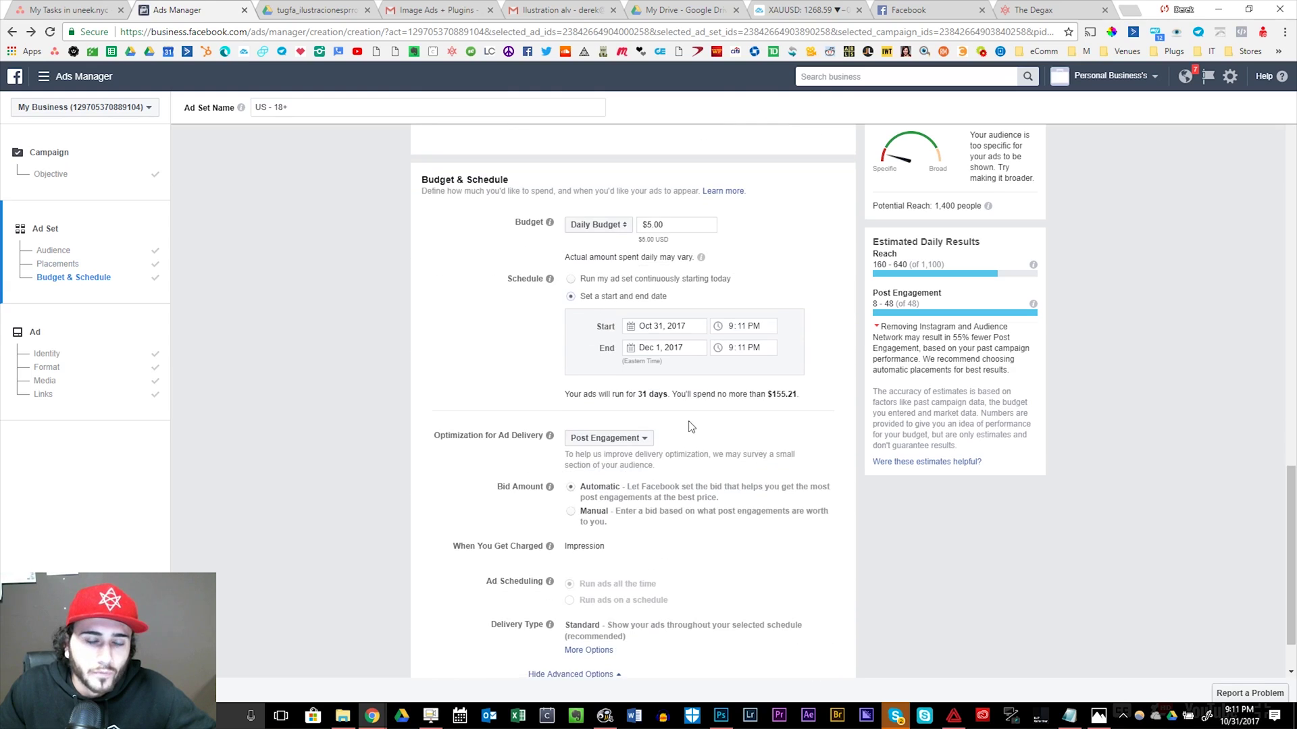
Set the start date to November 2, 2017 at 12:00 AM
left_click(653, 329)
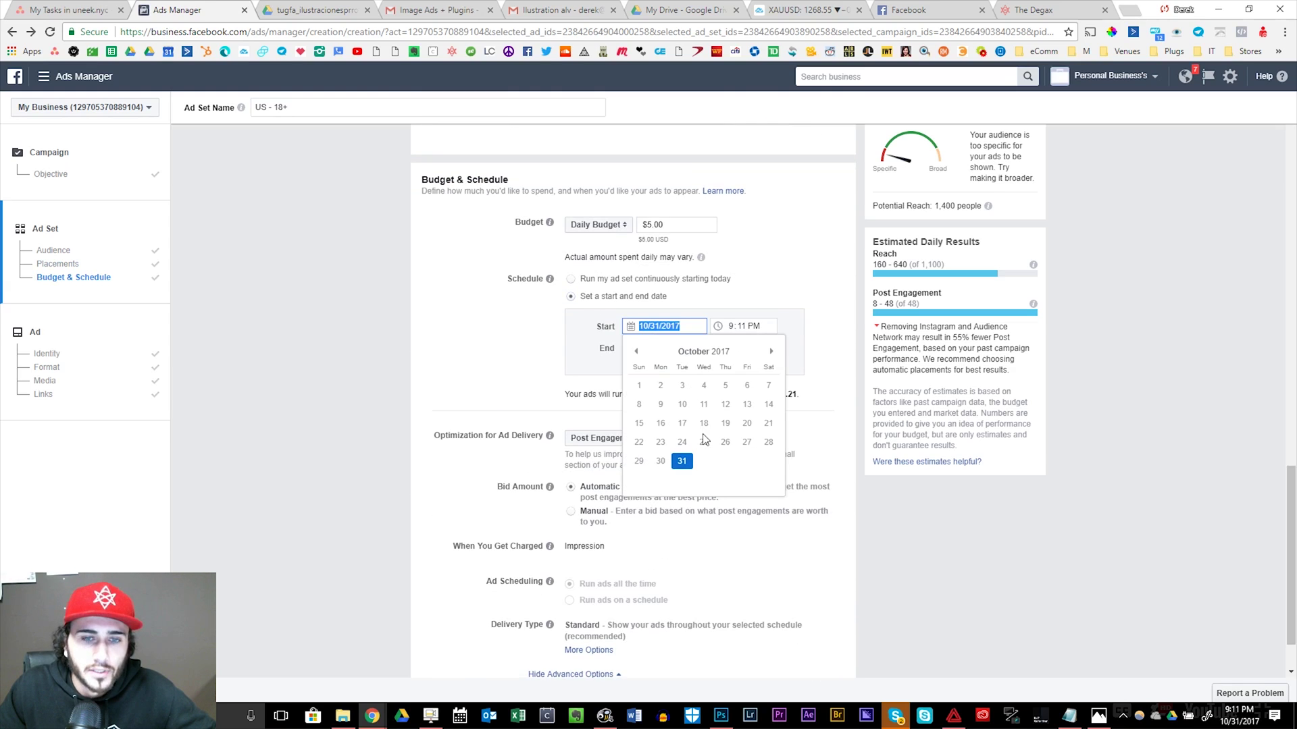
left_click(771, 351)
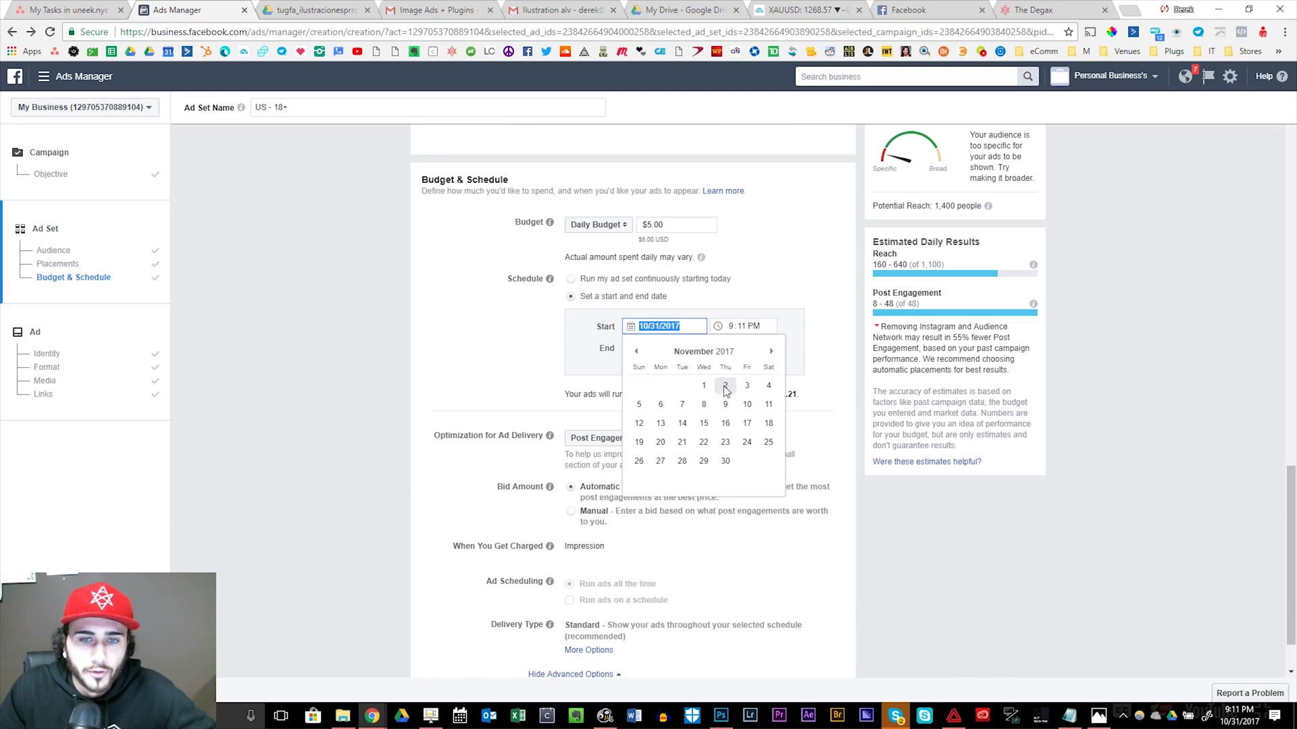
left_click(725, 385)
left_click(731, 329)
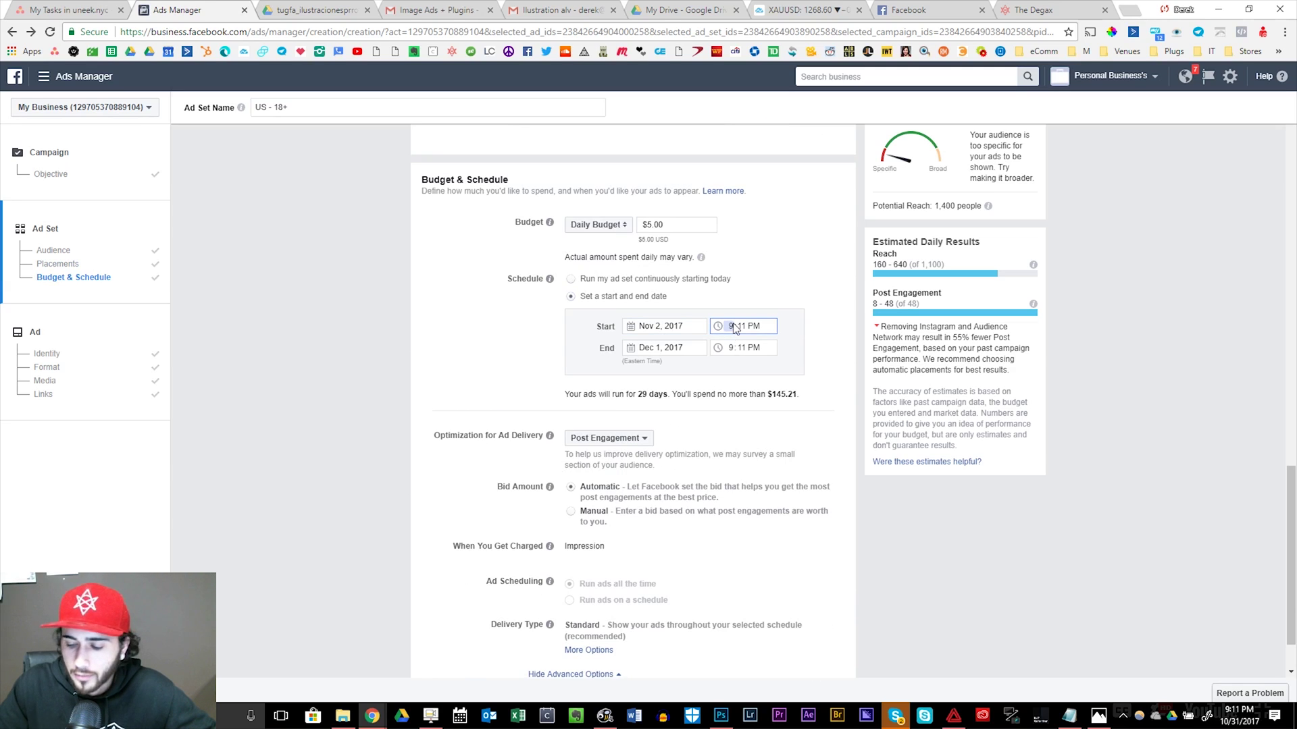
left_click(741, 328)
type("00")
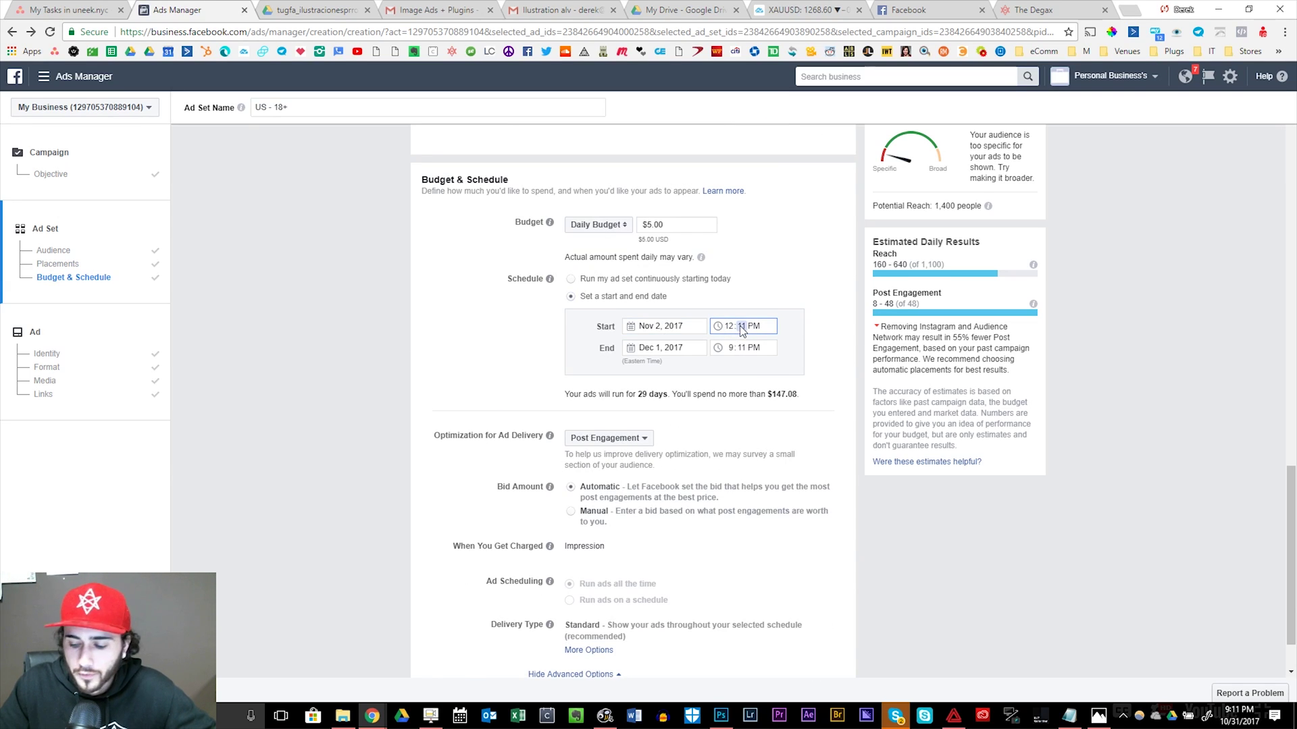
key("Tab")
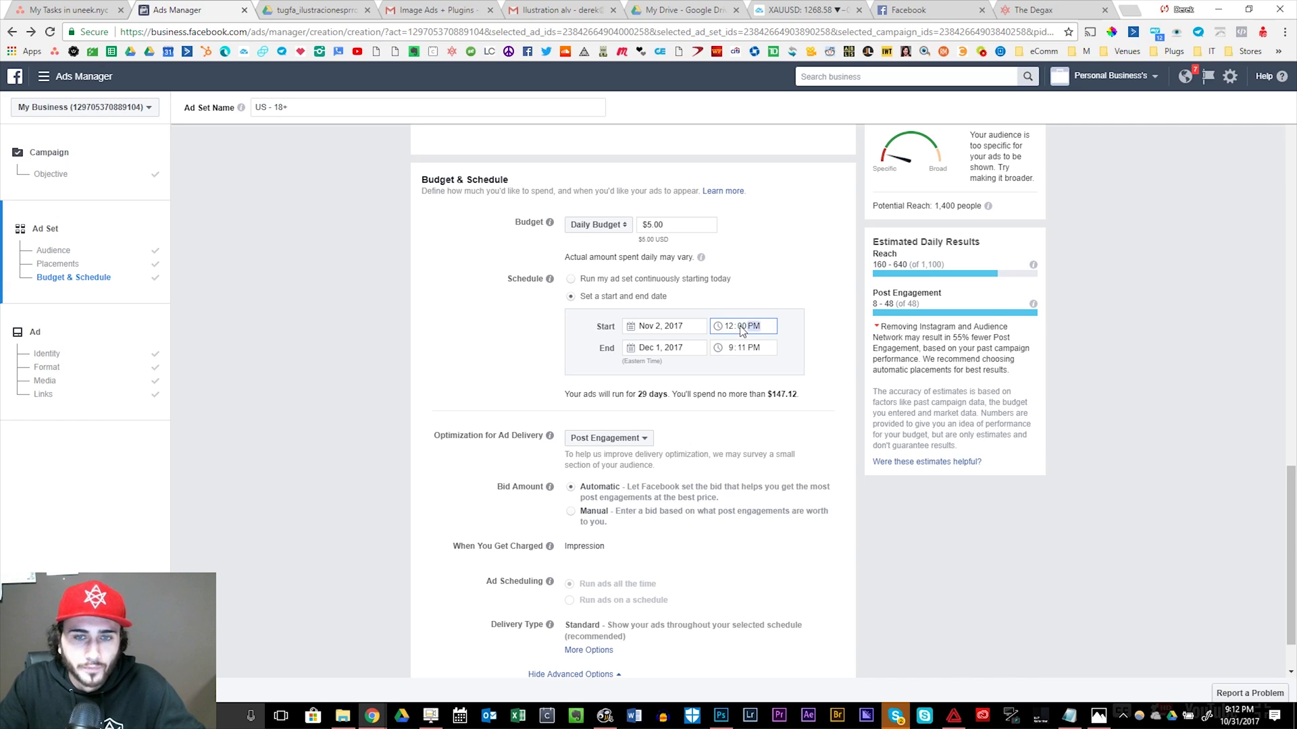
key("Tab")
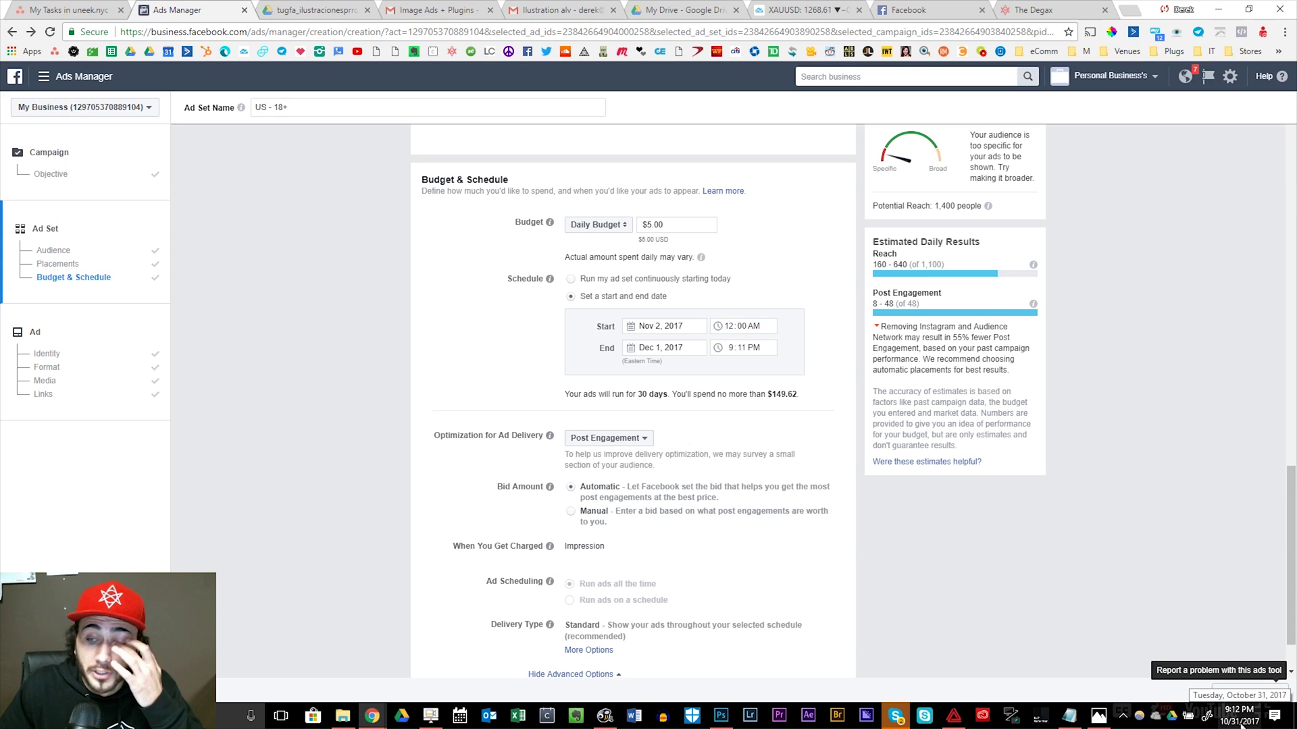
Check today's date on the system calendar
left_click(1241, 721)
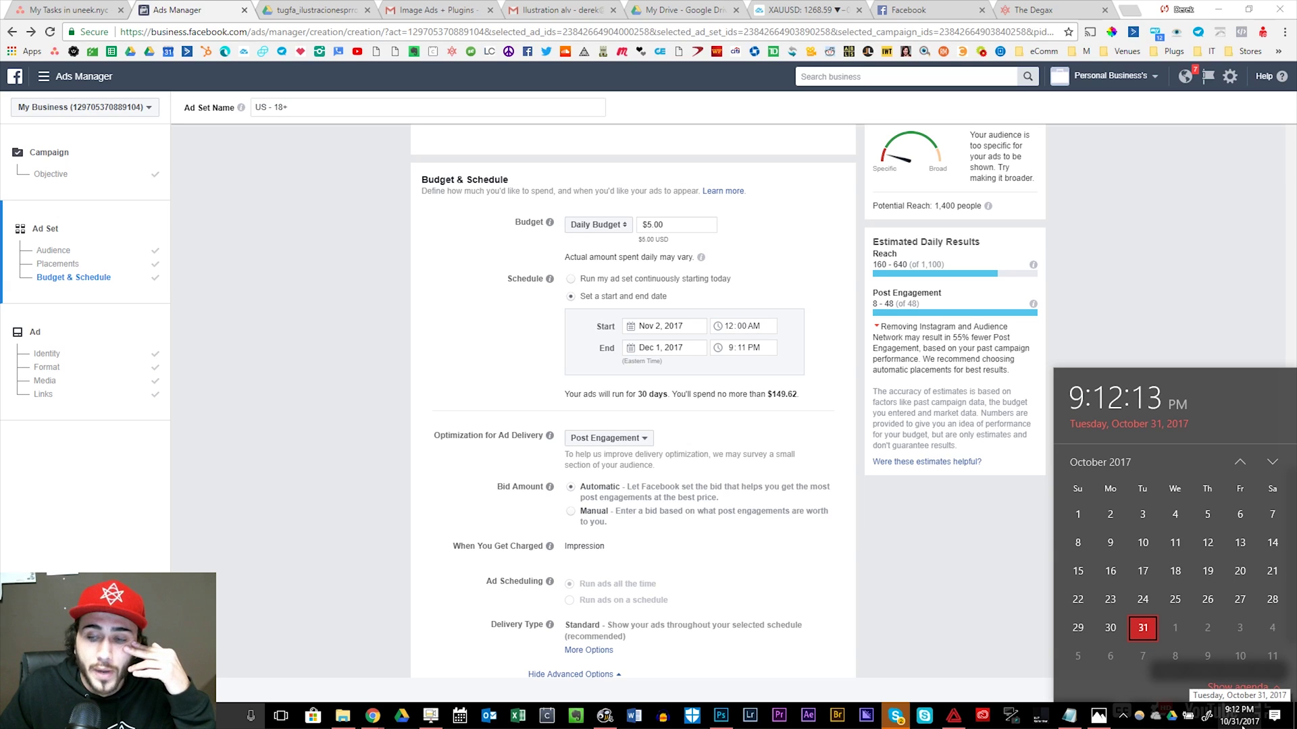
left_click(1160, 292)
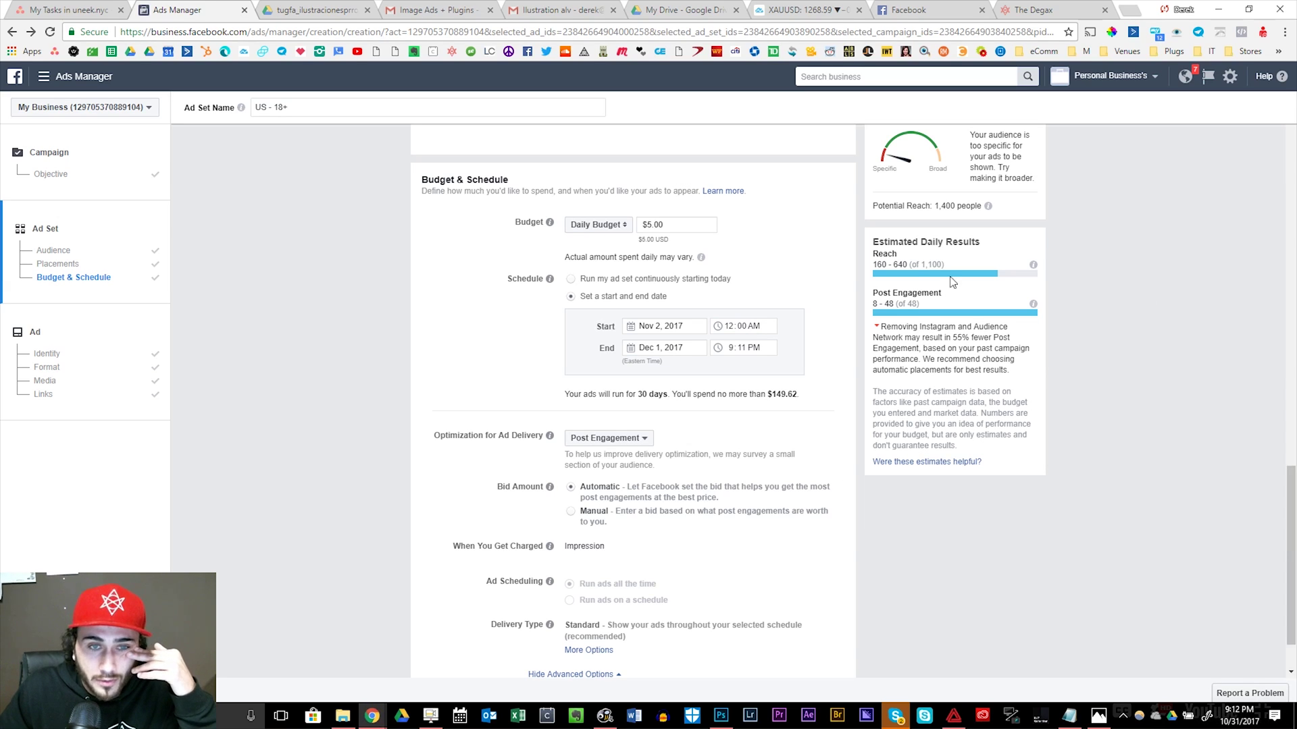
mouse_move(701, 258)
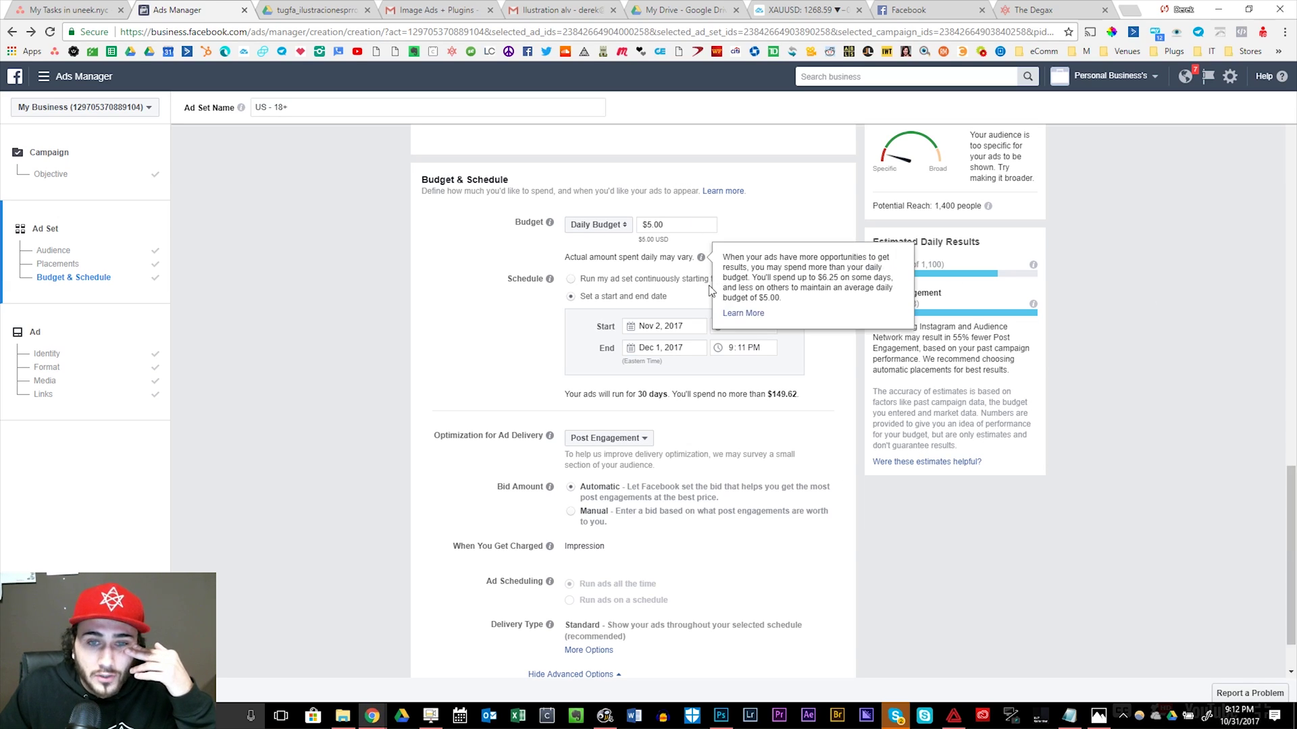
left_click(1239, 715)
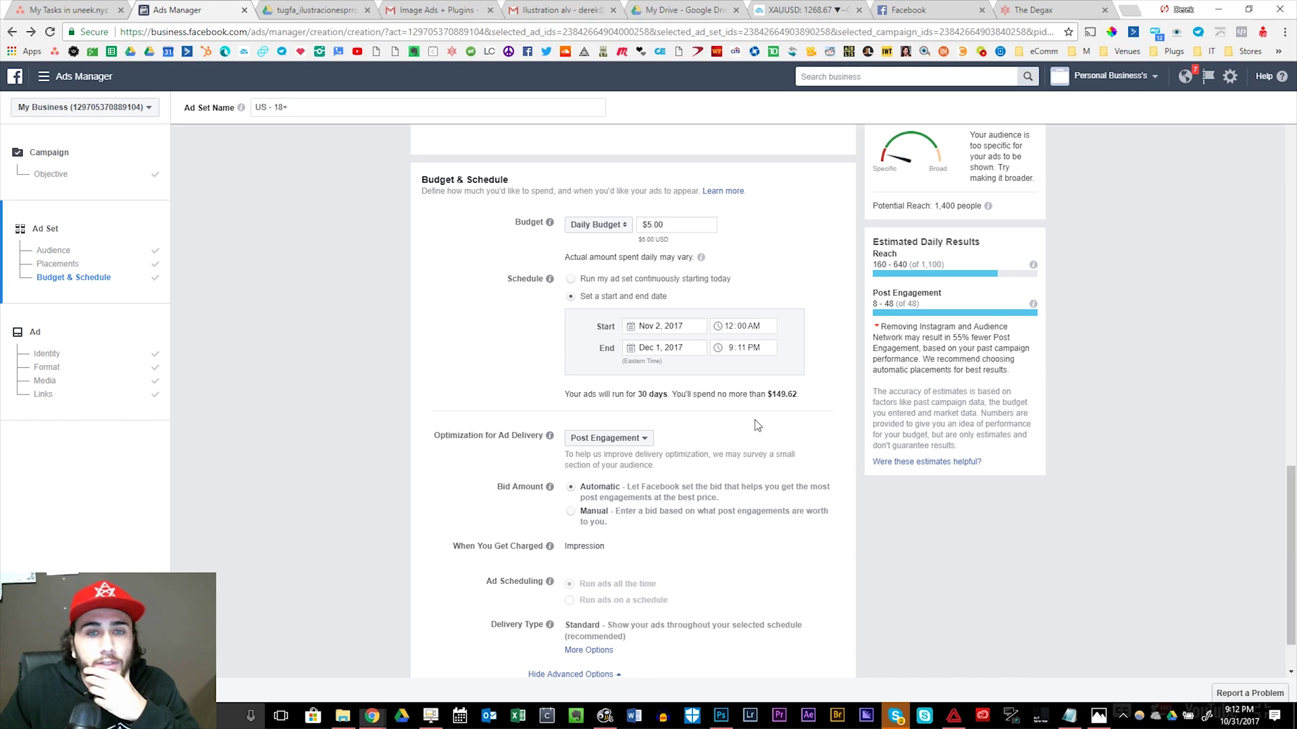
left_click(759, 425)
Review the $5.00 daily budget and continue to the ad setup
left_click(694, 228)
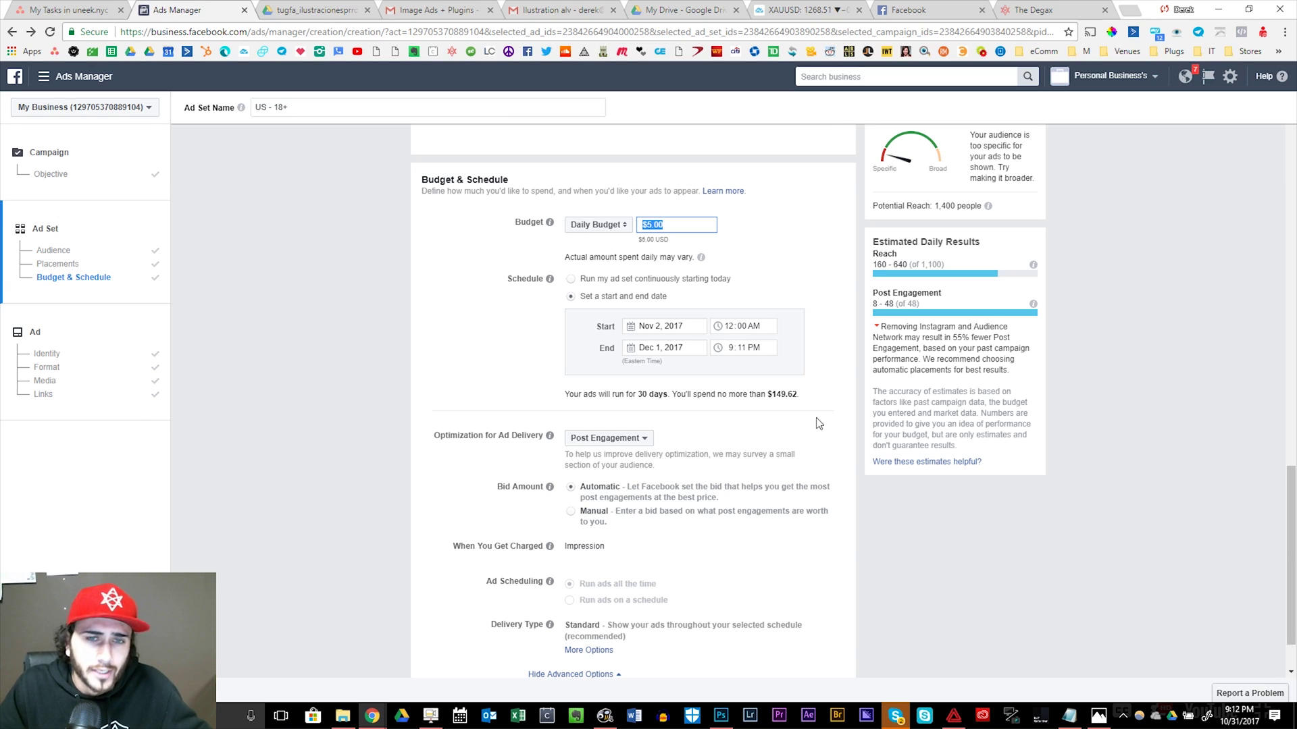
scroll(824, 442, "down", 1)
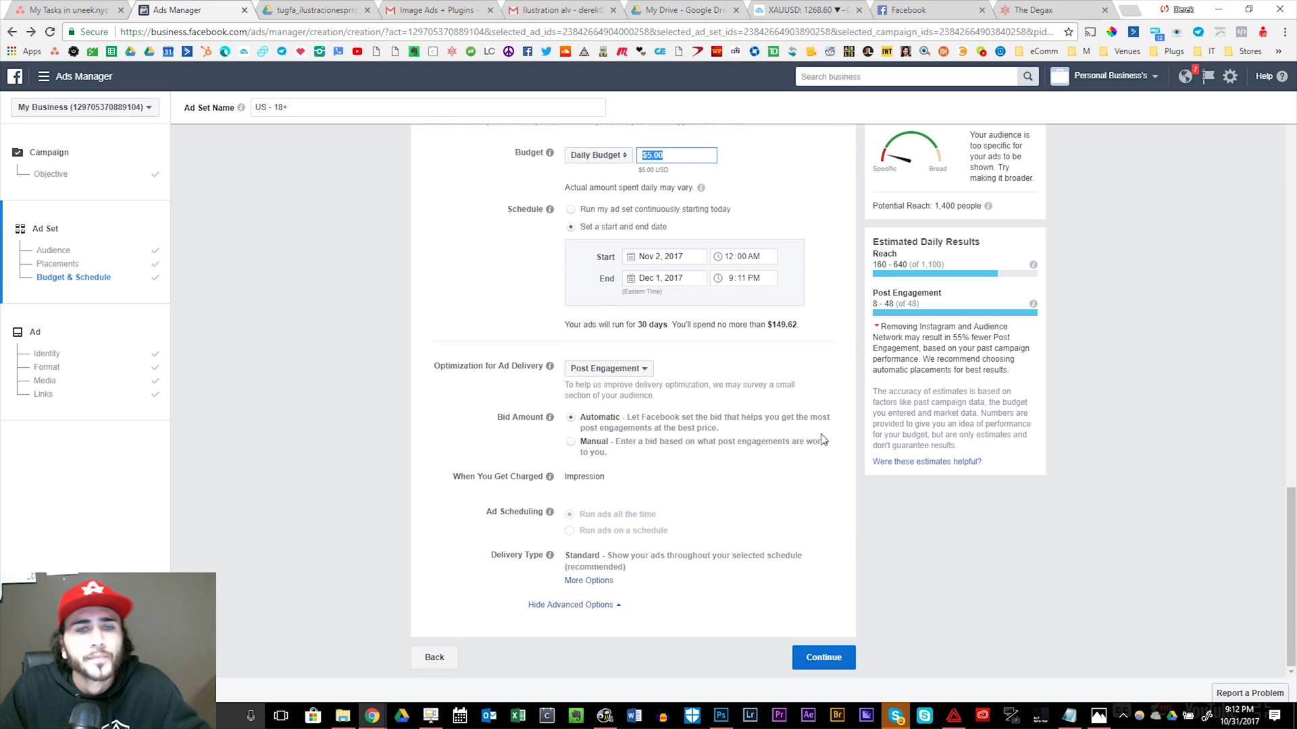
left_click(841, 658)
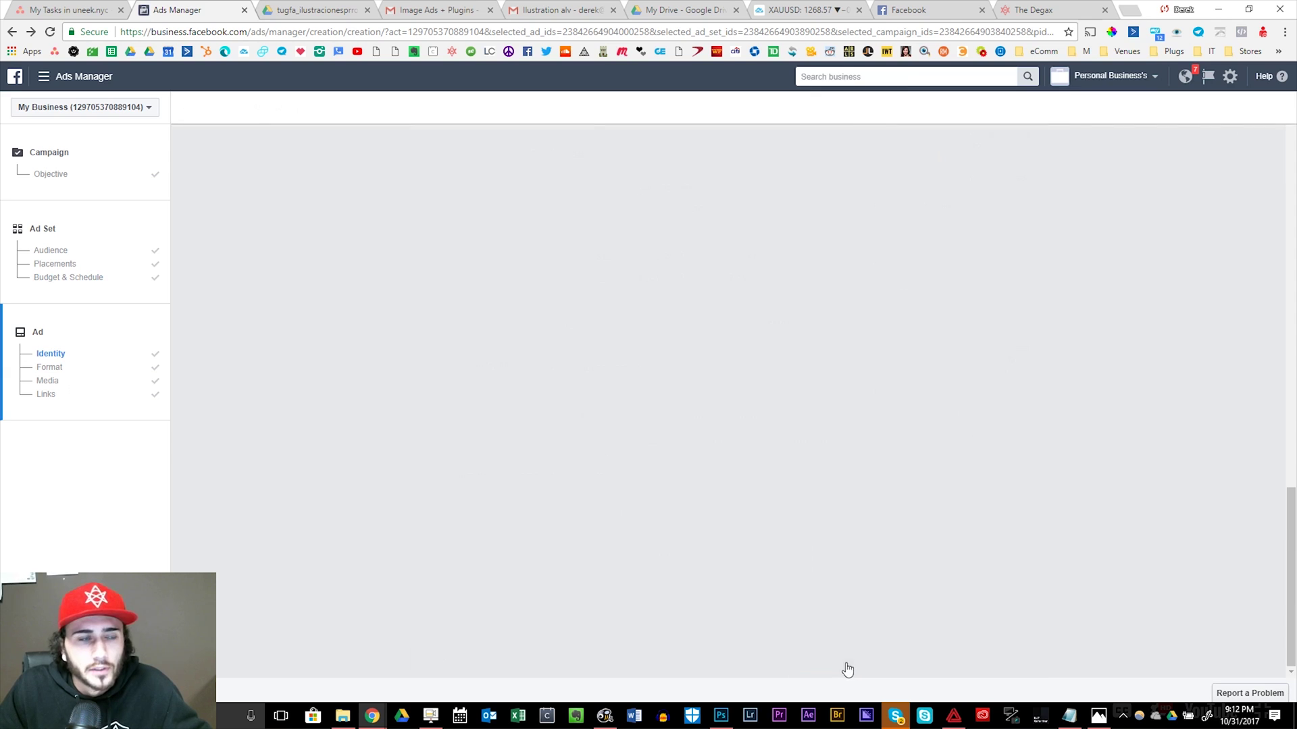
Open the review summary and rename the ad set 'USA || MALE || 21- 34 || MOBILE WIFI'
scroll(953, 522, "down", 2)
scroll(953, 522, "down", 12)
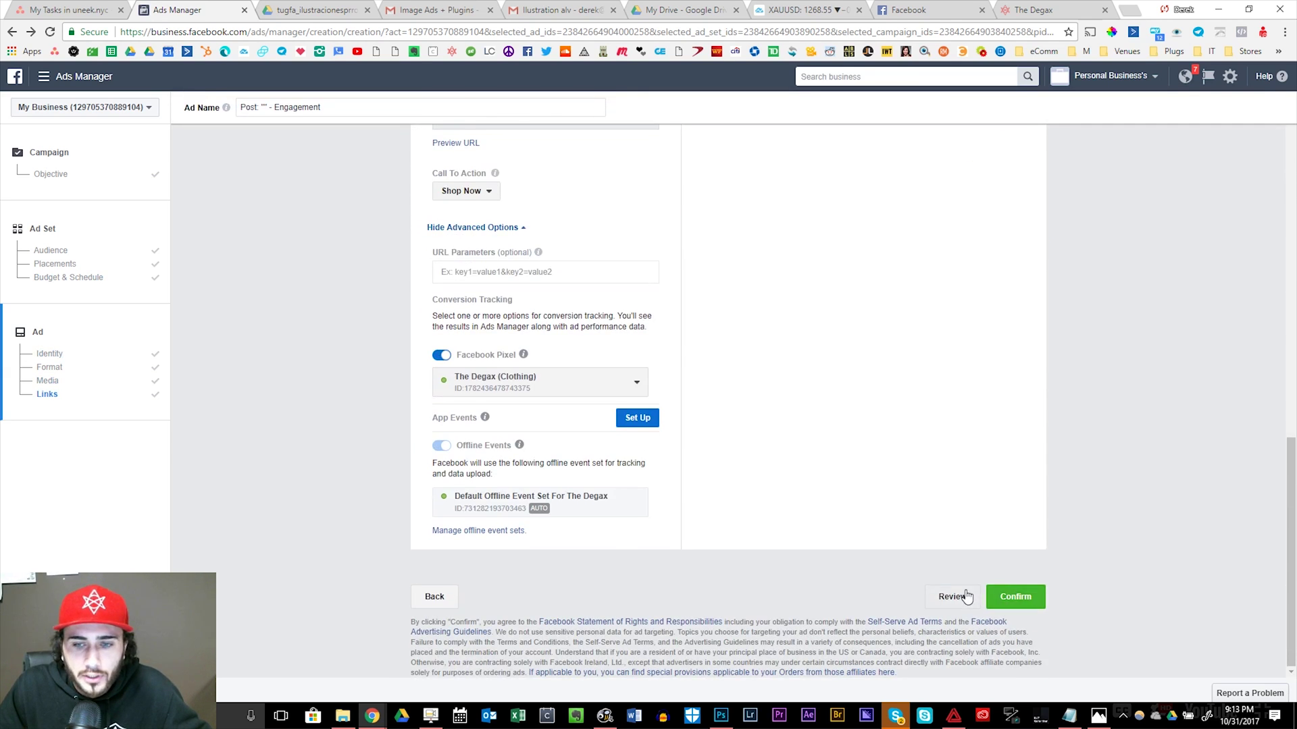
left_click(963, 596)
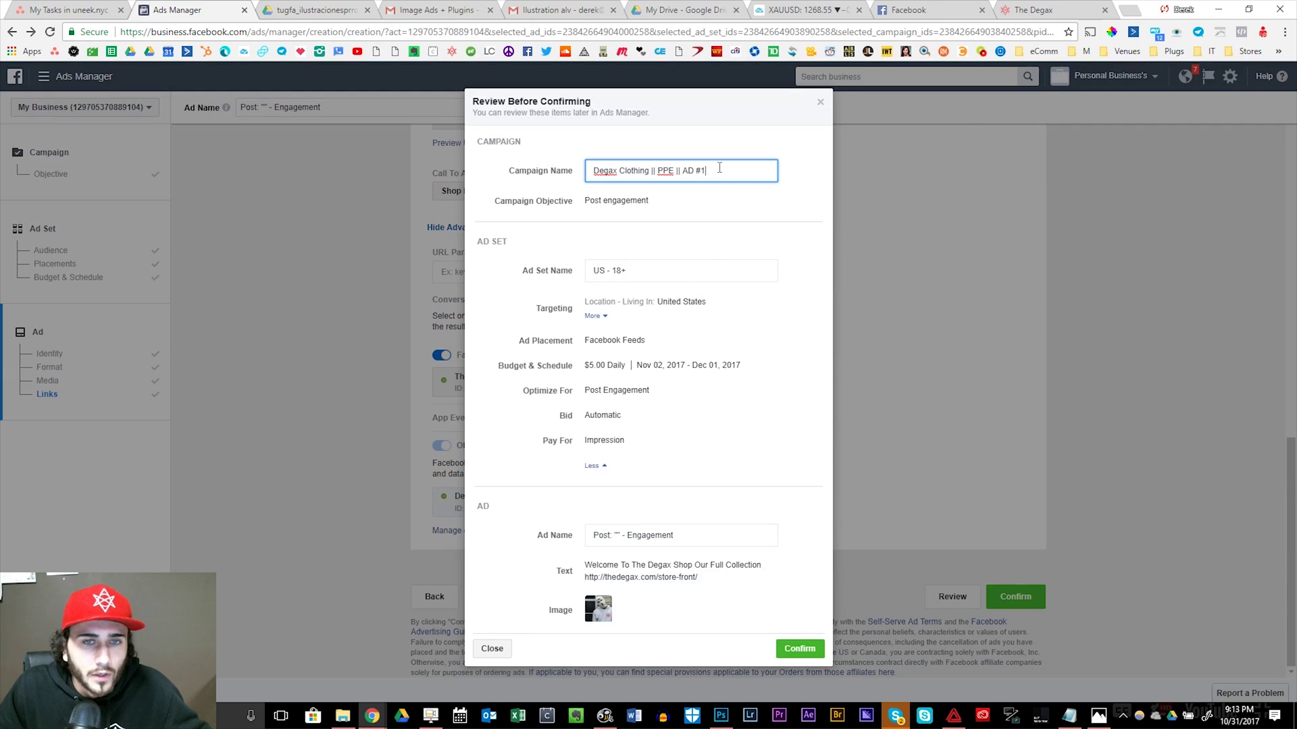
key("Tab")
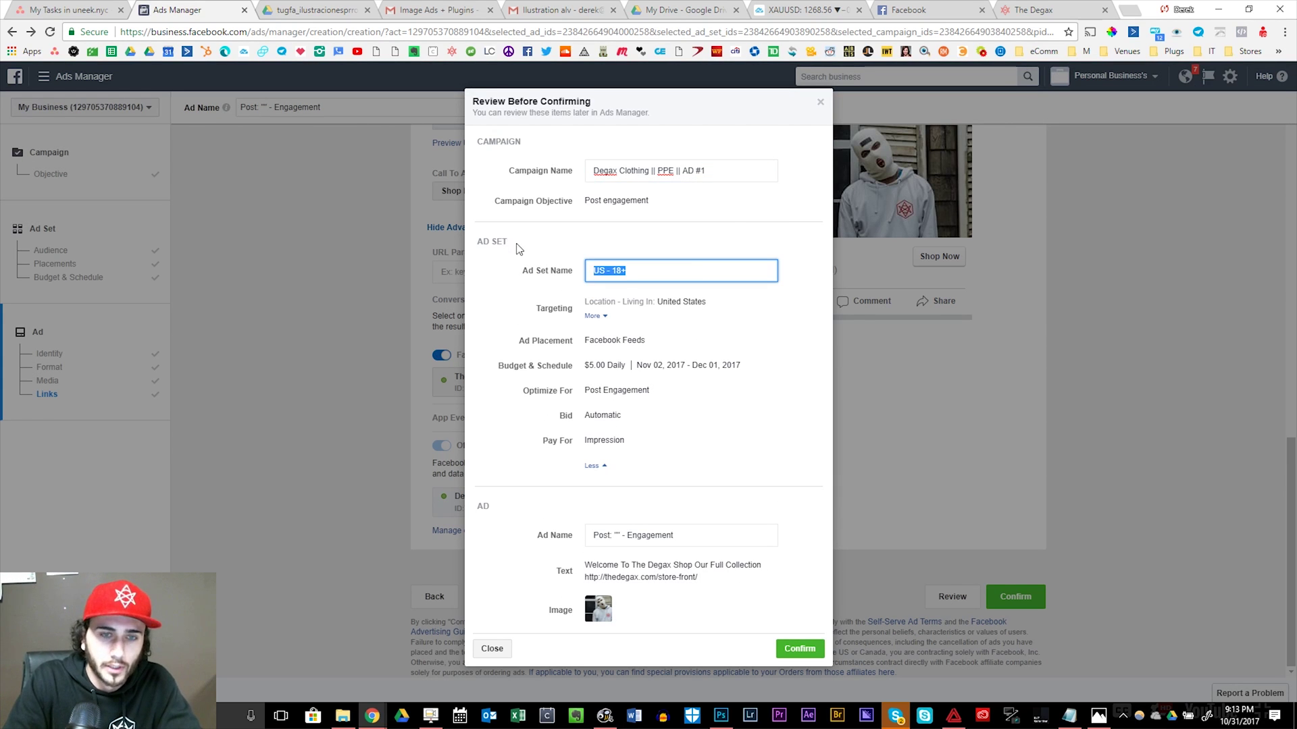
type("USA || MALE ||")
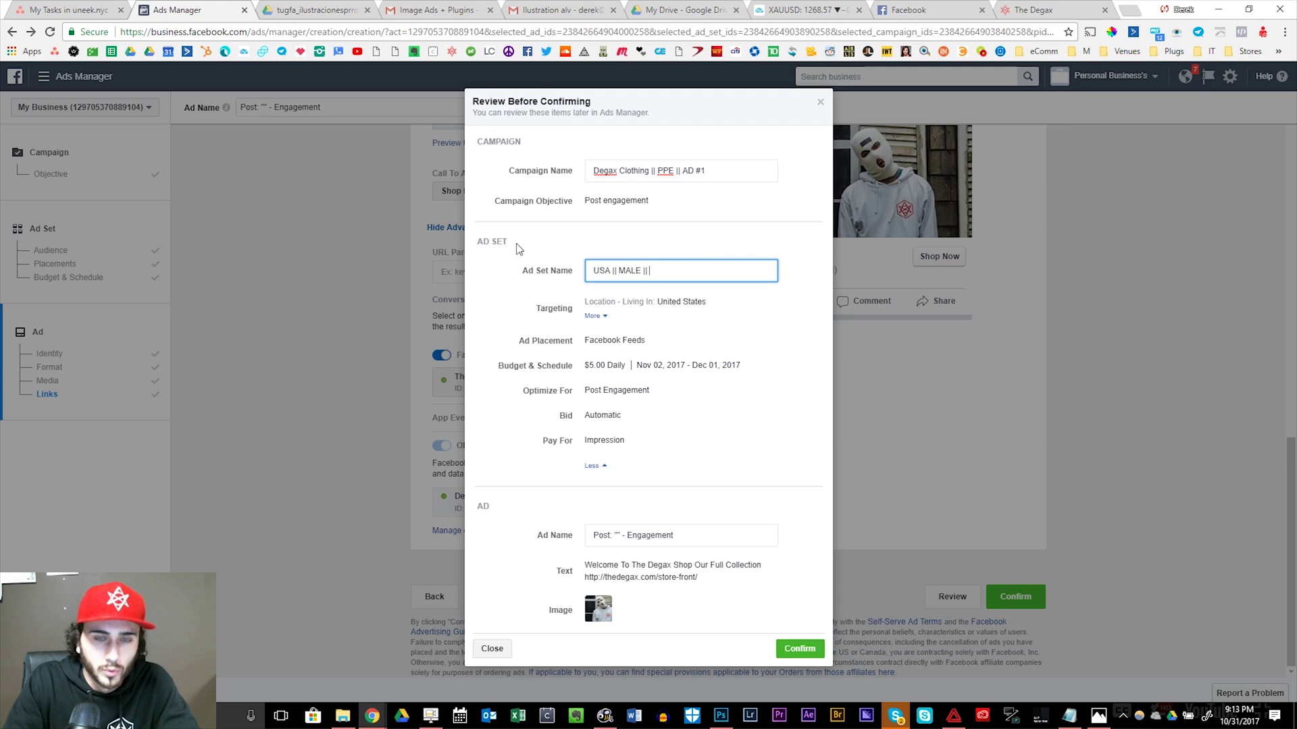
type(" 21- 34 ||")
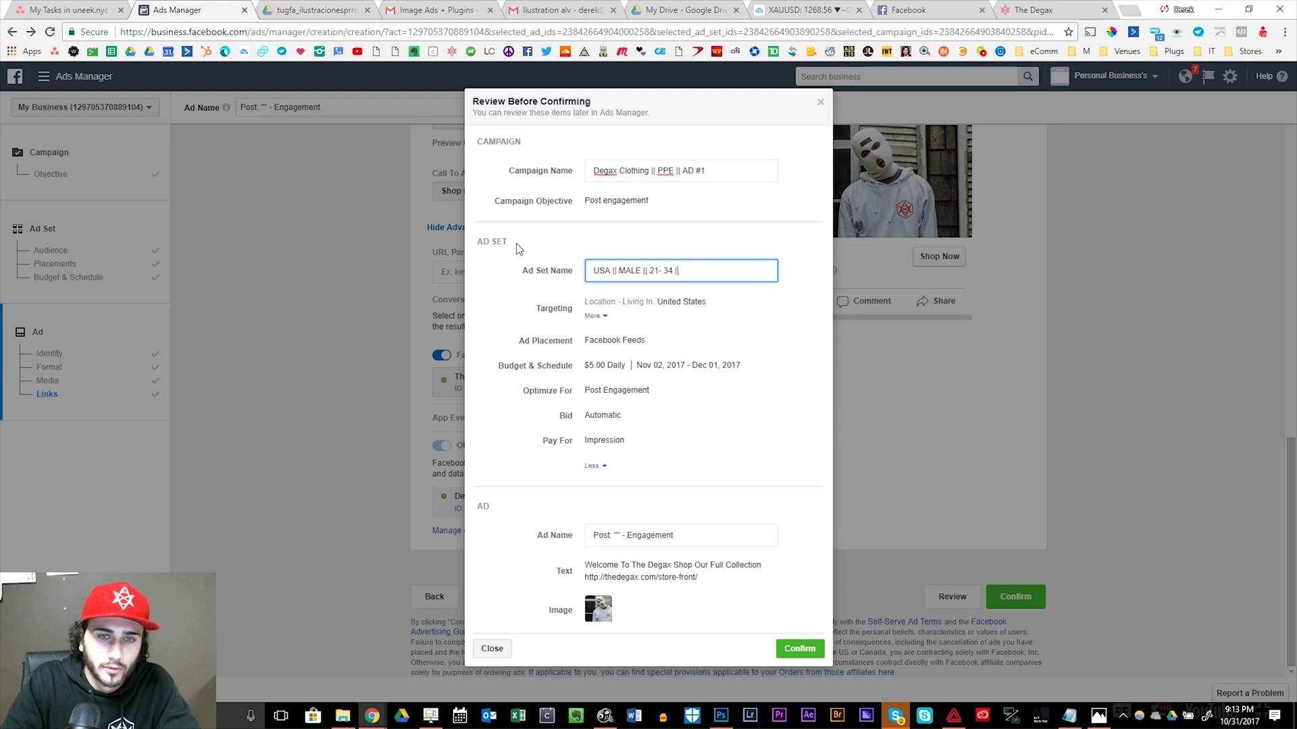
type(" MOBILE")
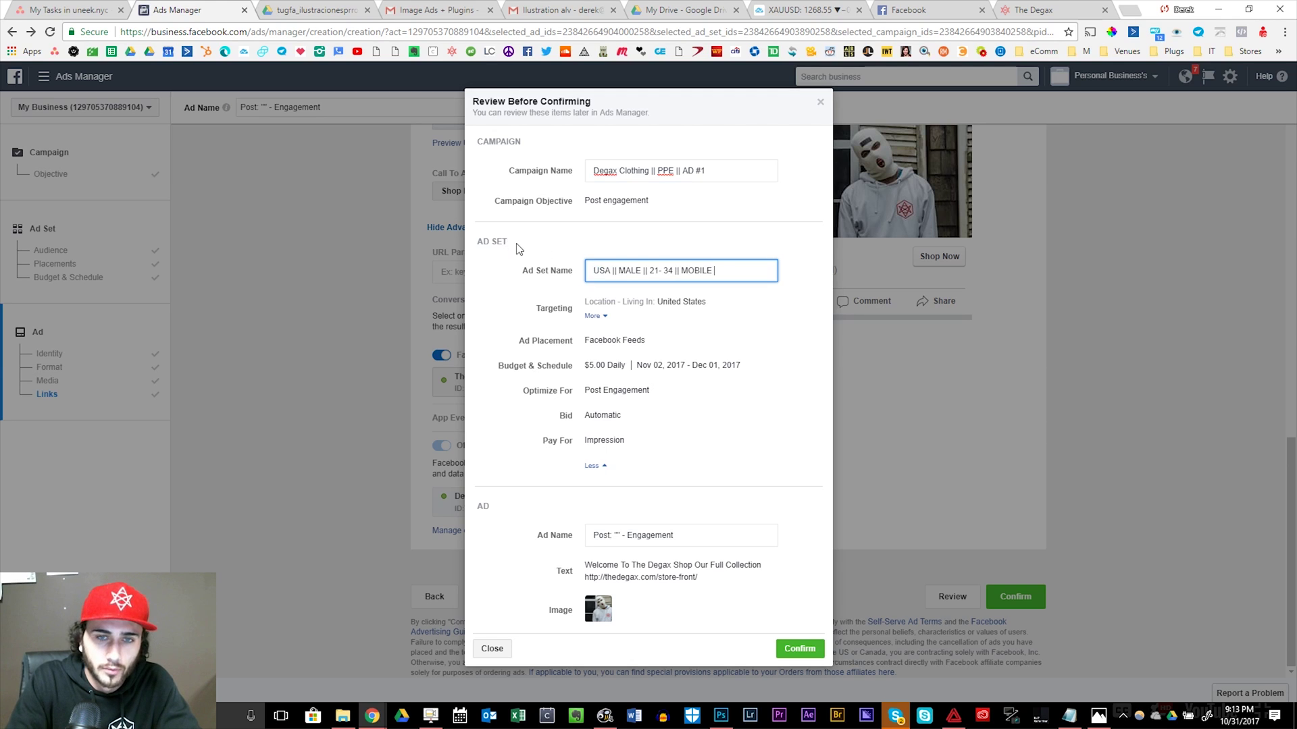
type(" WIFI")
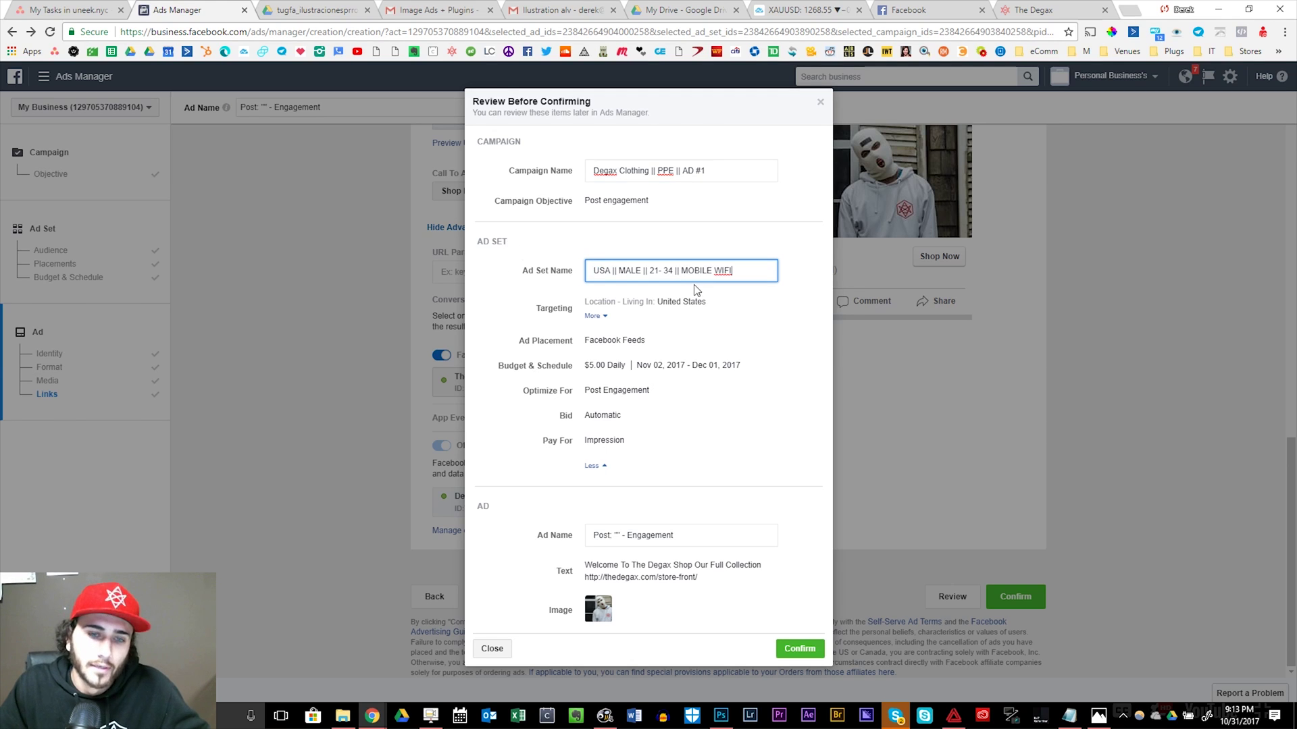
Name the ad 'PPE || AD #1' and confirm the campaign, ad set and ad
key("Tab")
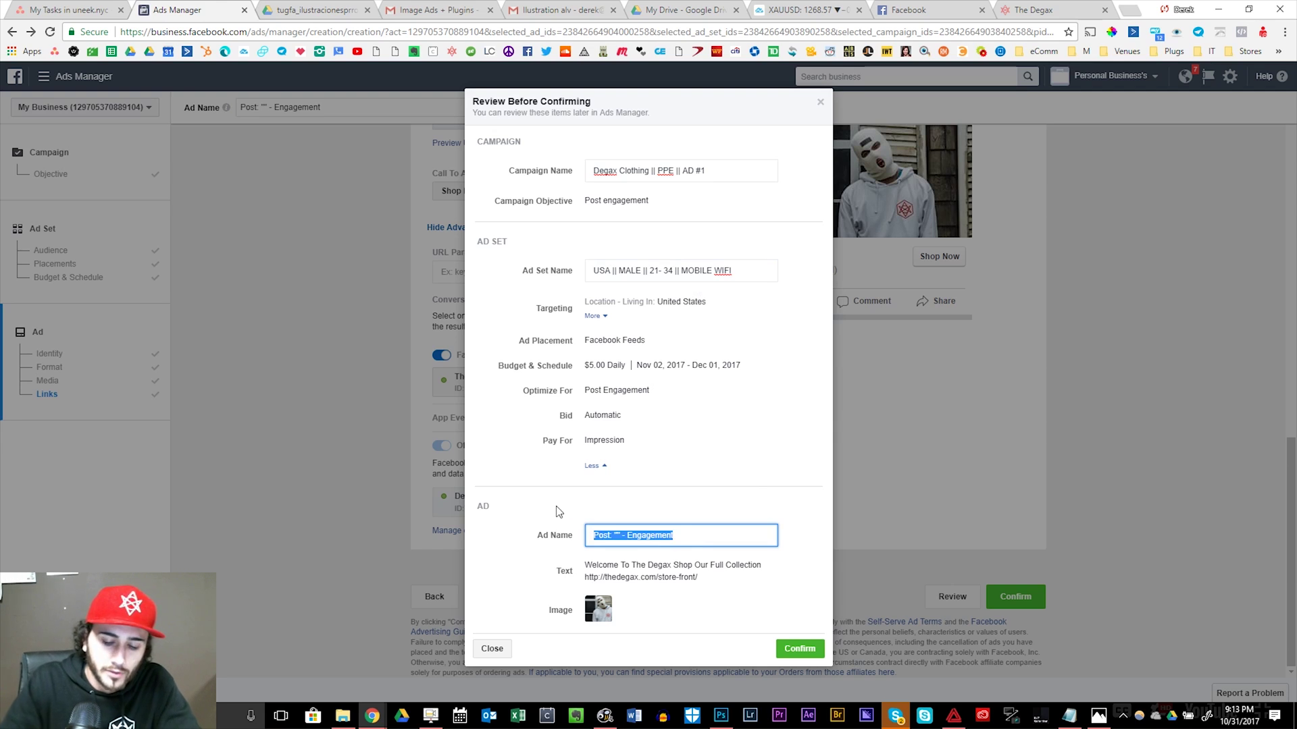
type("PPE ||")
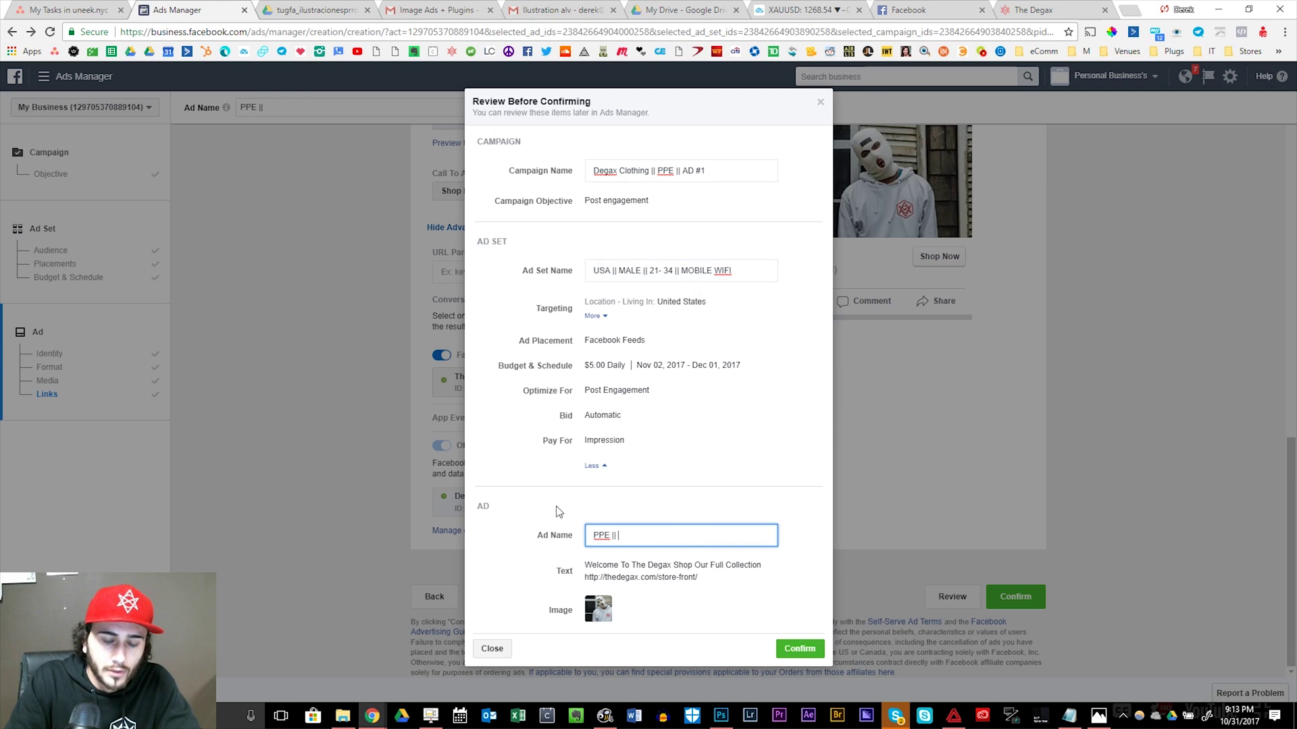
type(" AD #")
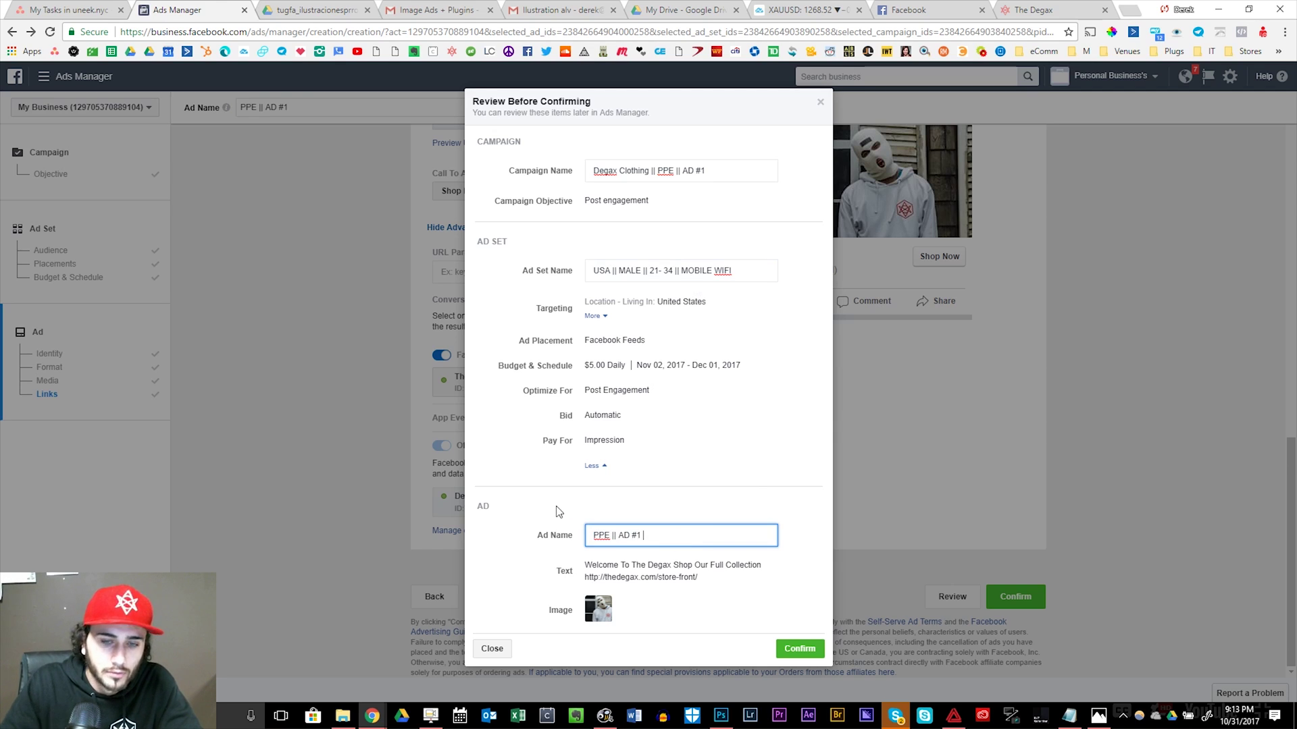
type("1")
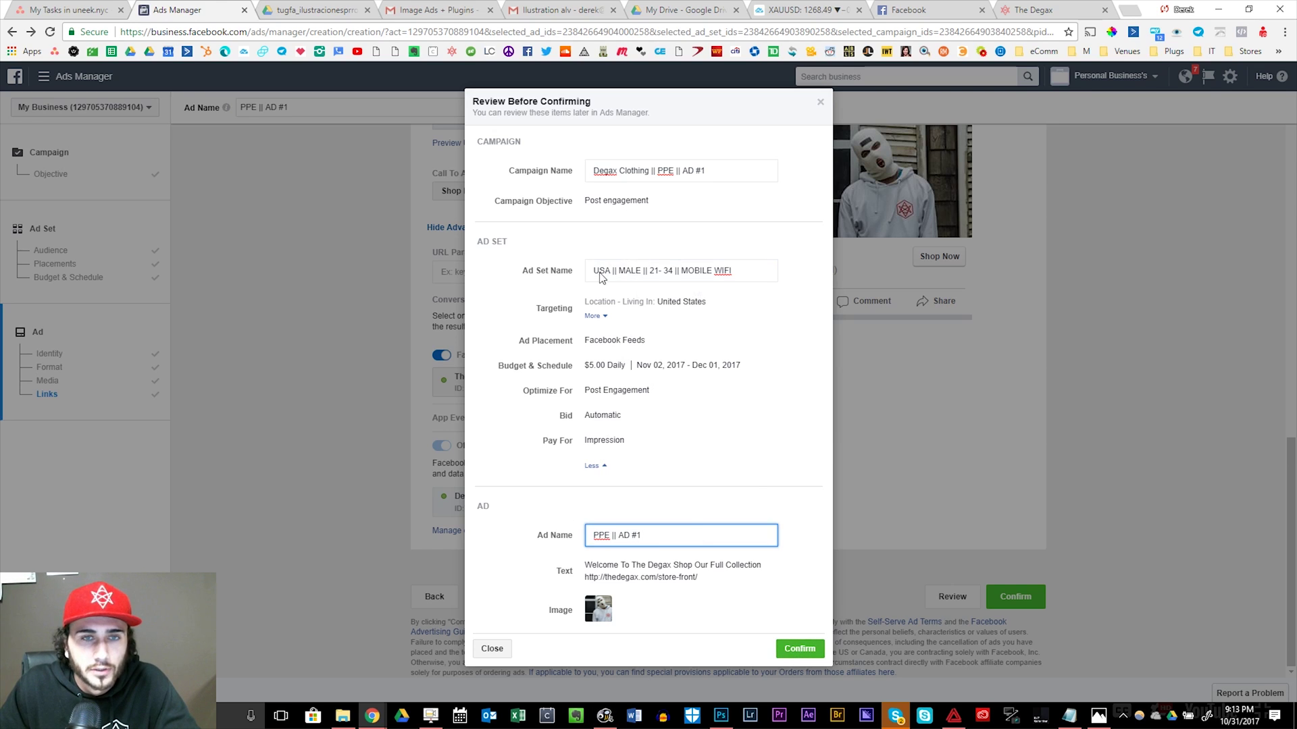
left_click(795, 653)
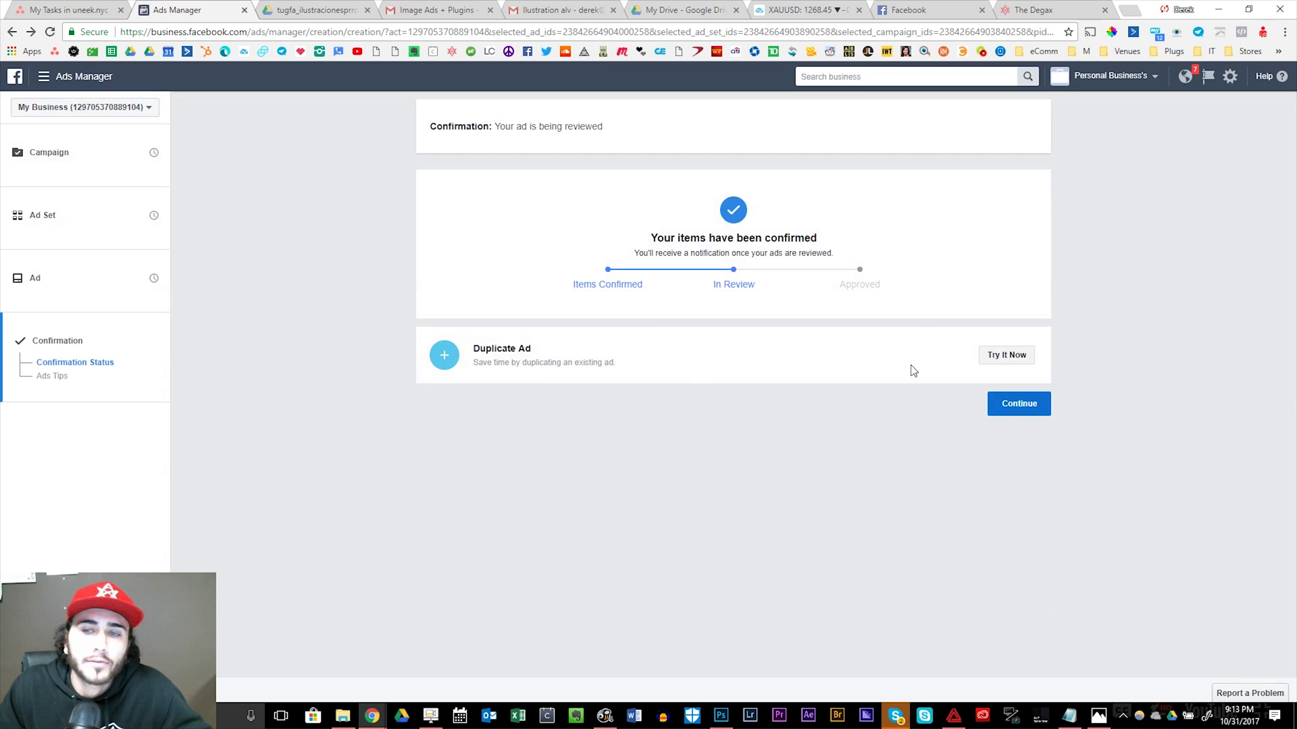
Continue past the confirmation and view the campaigns list showing the Nov 02 scheduled campaign
left_click(1006, 404)
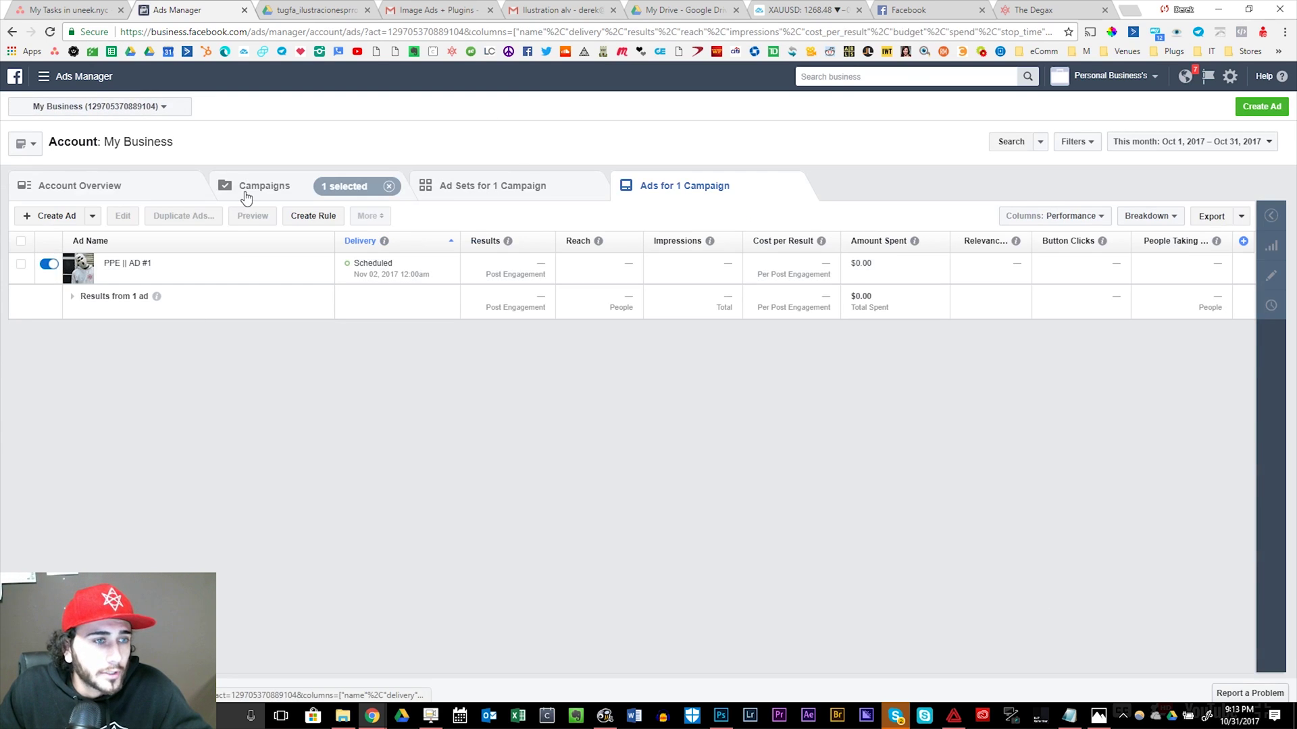
left_click(246, 196)
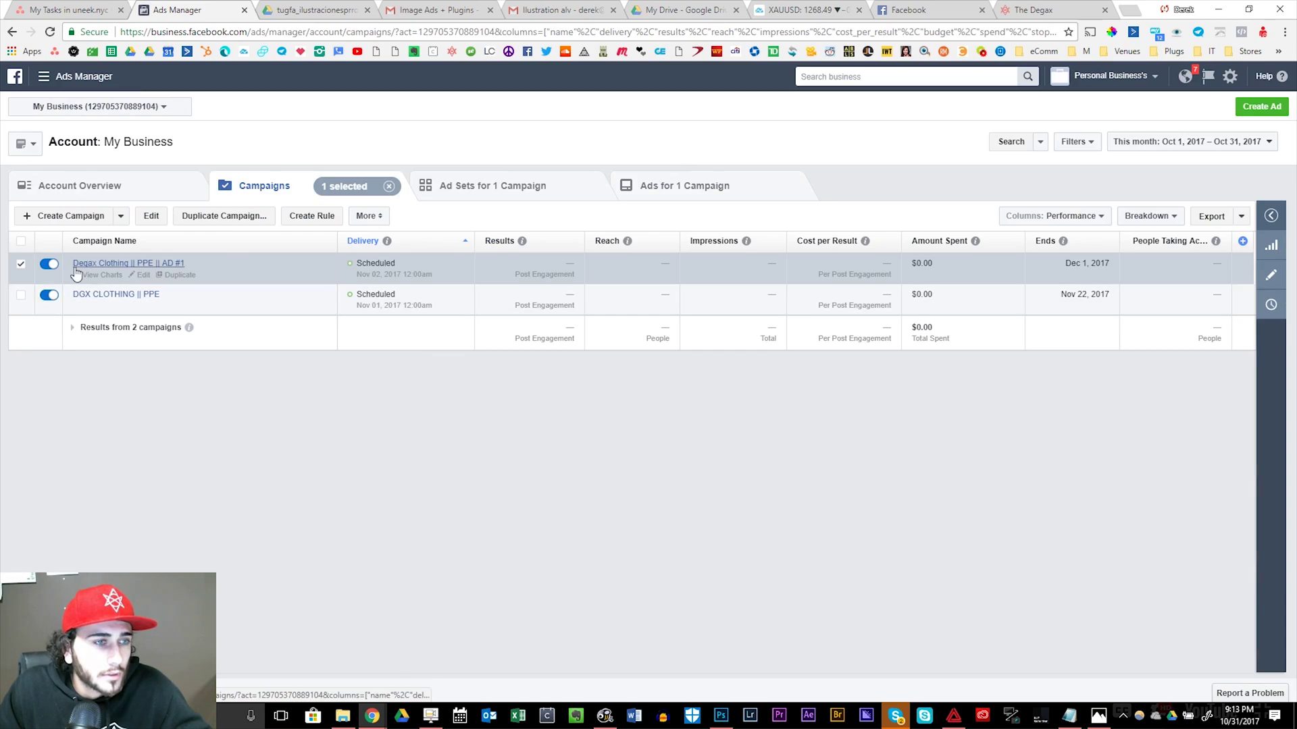